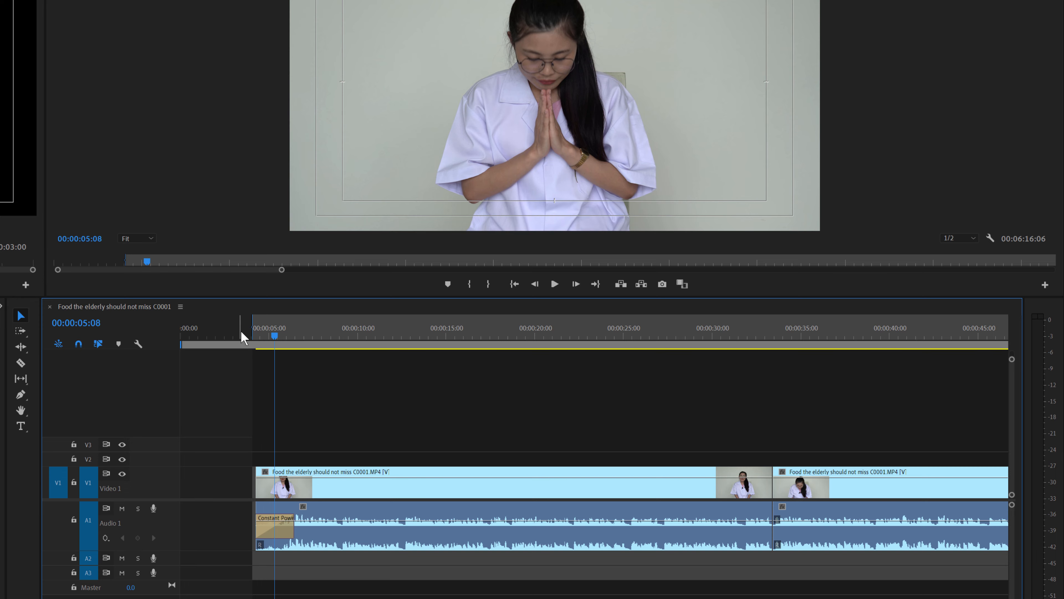
Create a new captions item with the Open Captions standard, 25.00 fps timebase and 3840 × 2160 size, and save the project
{"action": "left_click_drag", "start_coordinate": [241, 333], "coordinate": [213, 337]}
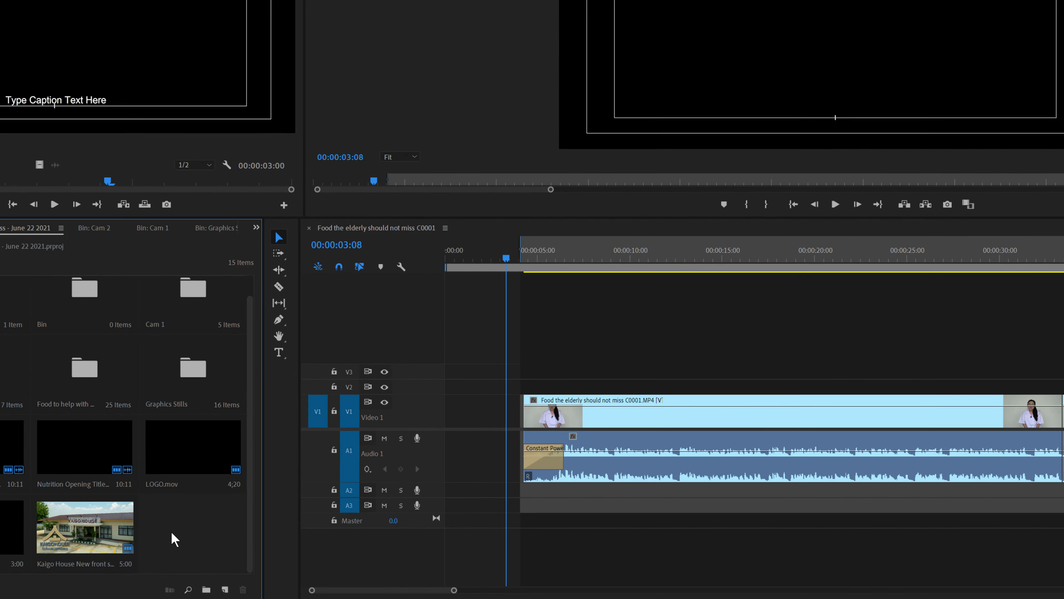
{"action": "right_click", "coordinate": [171, 531]}
{"action": "left_click", "coordinate": [164, 528]}
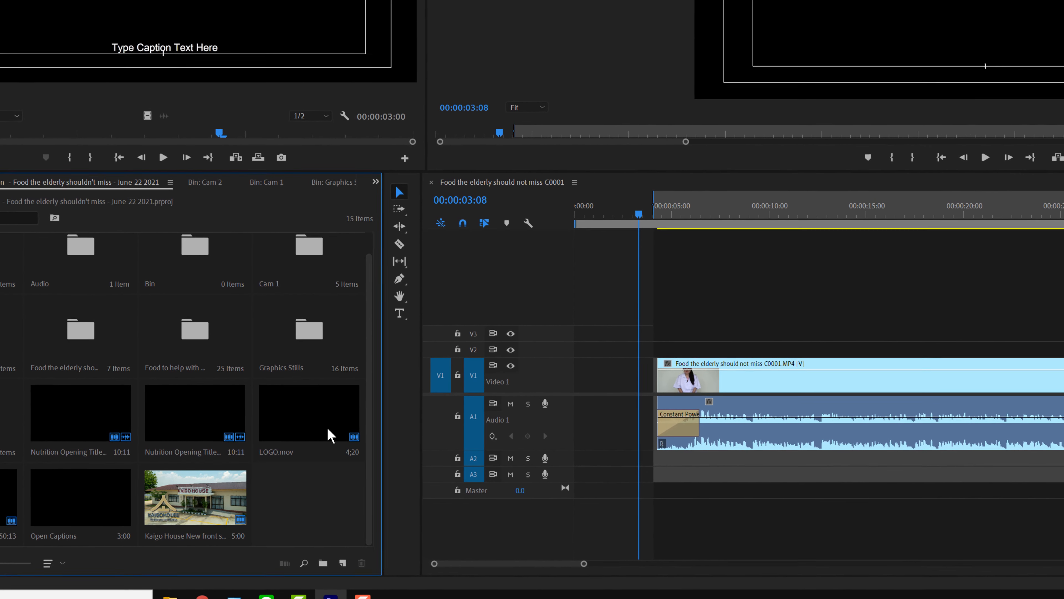
{"action": "right_click", "coordinate": [307, 491]}
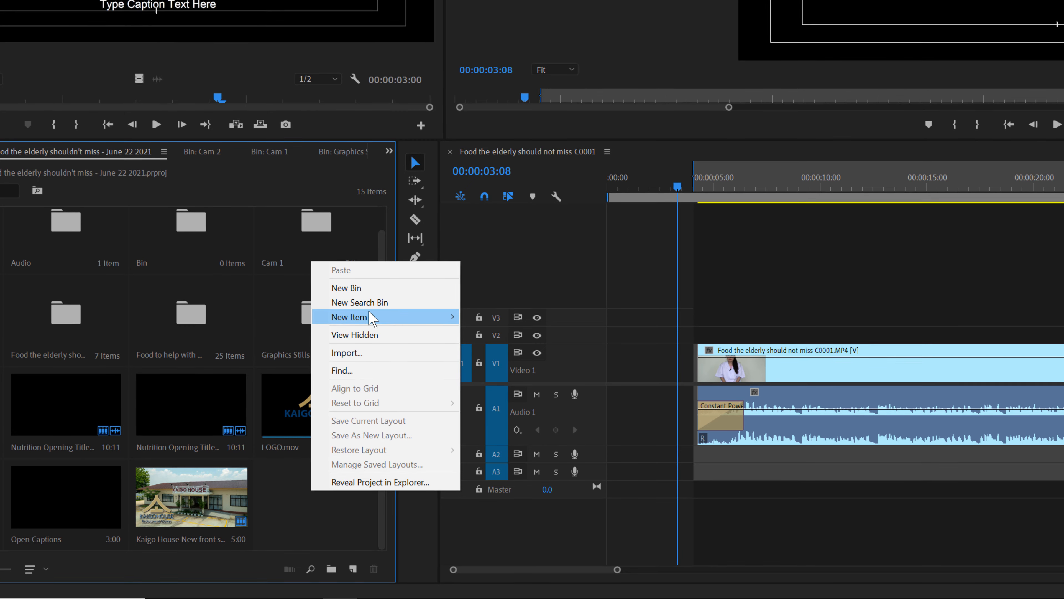
{"action": "mouse_move", "coordinate": [356, 317]}
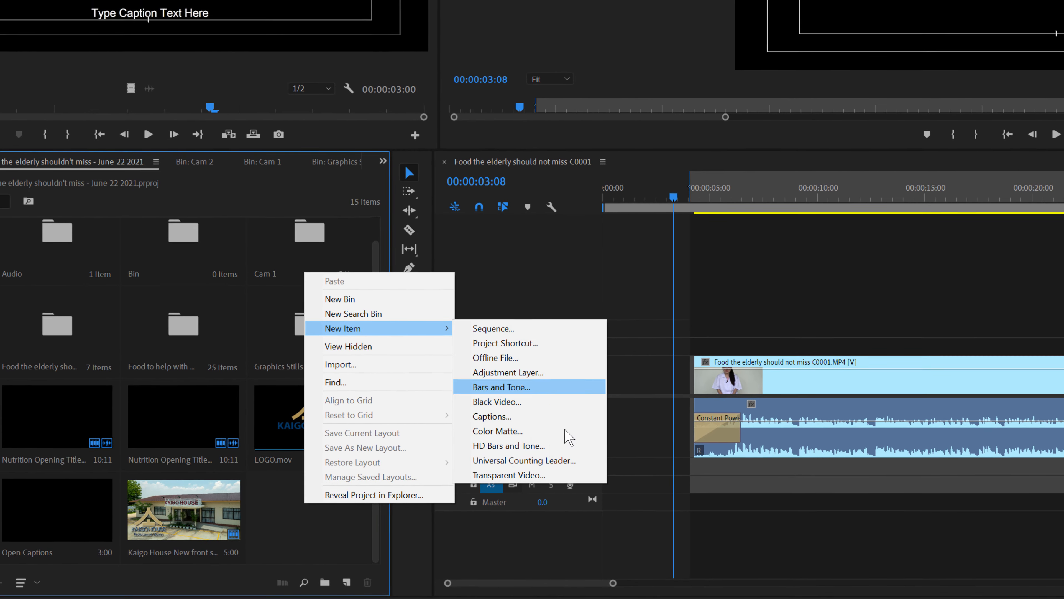
{"action": "left_click", "coordinate": [495, 416]}
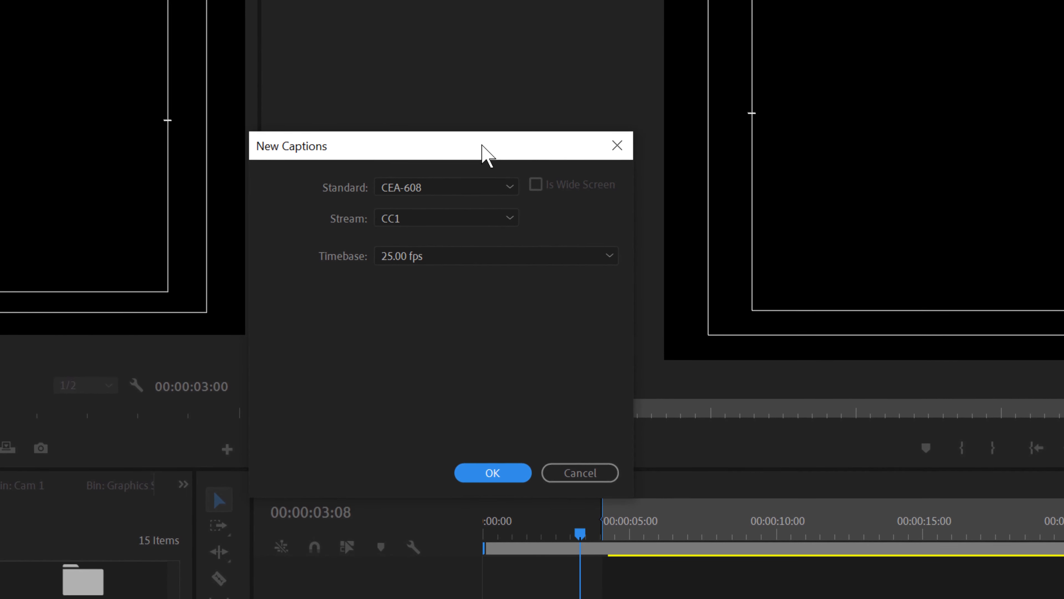
{"action": "left_click_drag", "start_coordinate": [476, 150], "coordinate": [488, 145]}
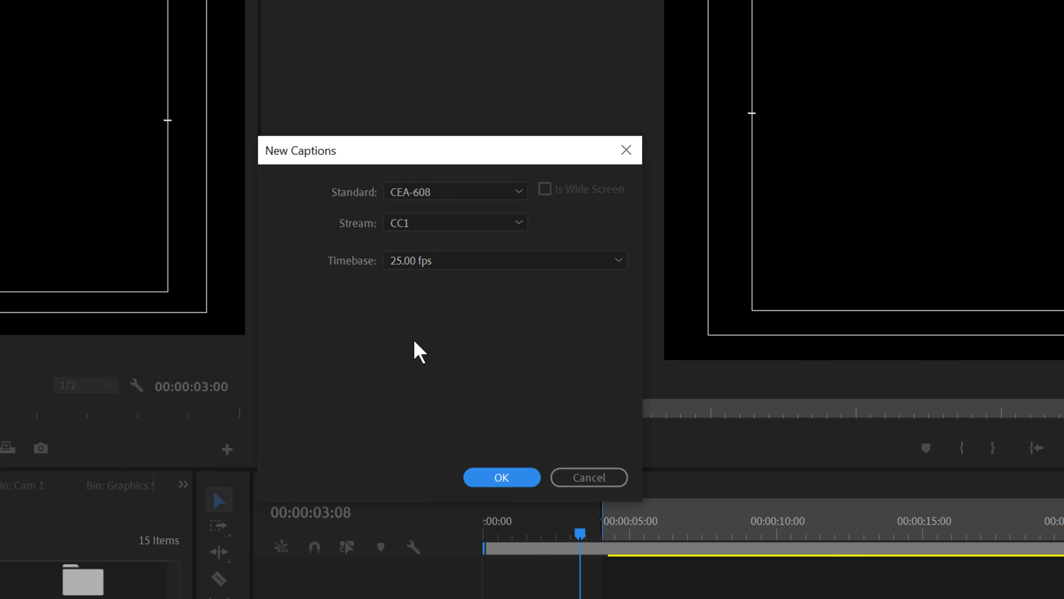
{"action": "left_click", "coordinate": [519, 193]}
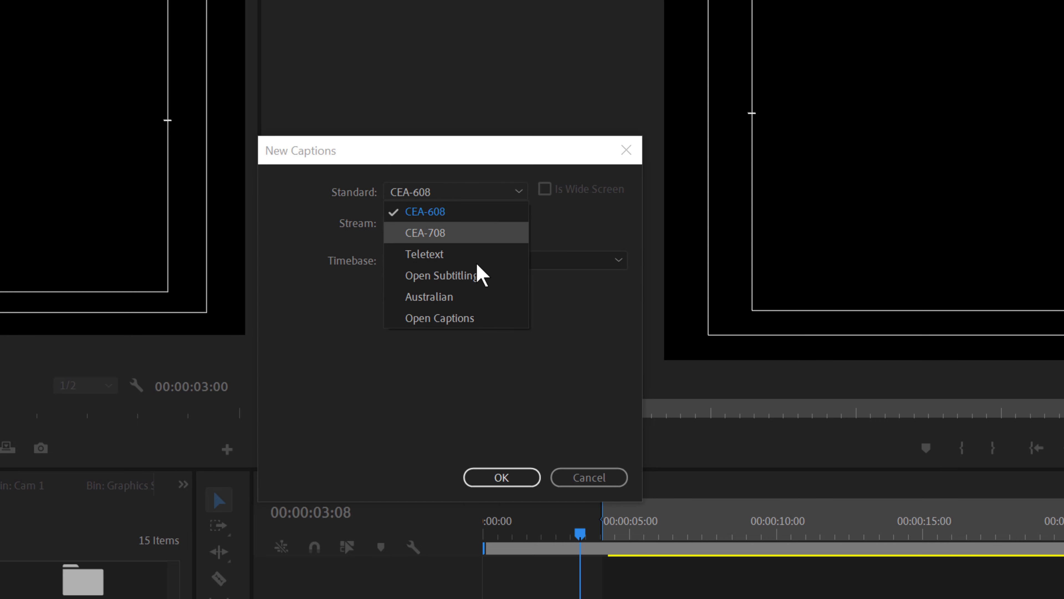
{"action": "left_click", "coordinate": [454, 317]}
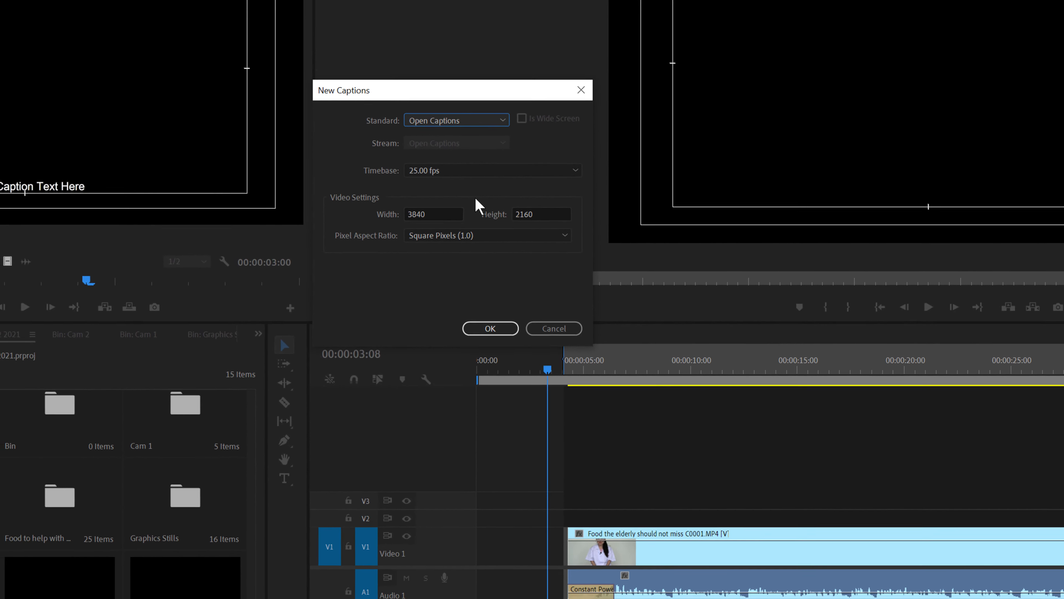
{"action": "left_click", "coordinate": [491, 328]}
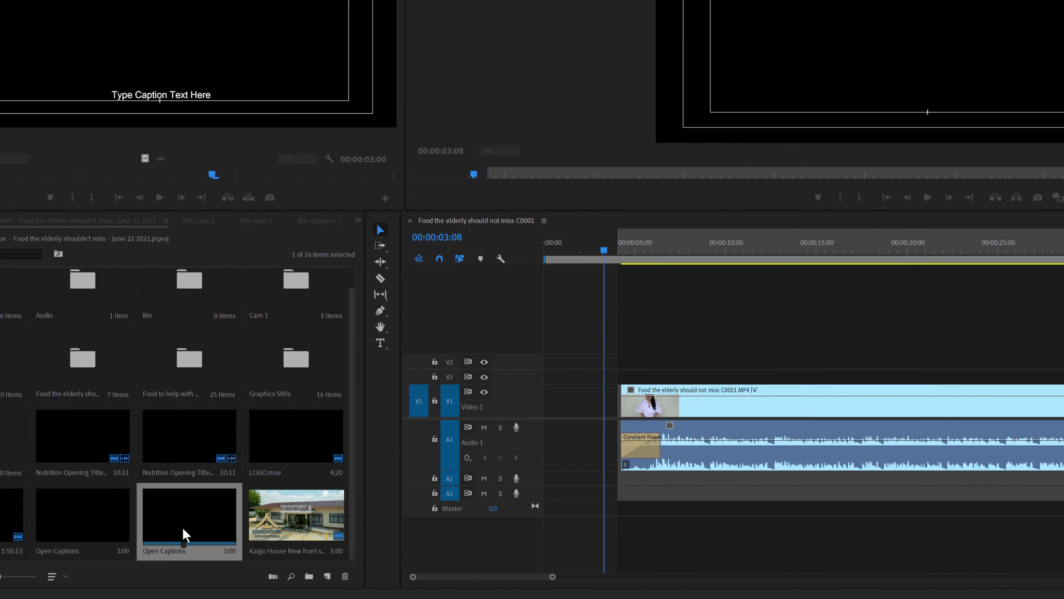
{"action": "key", "text": "ctrl+s"}
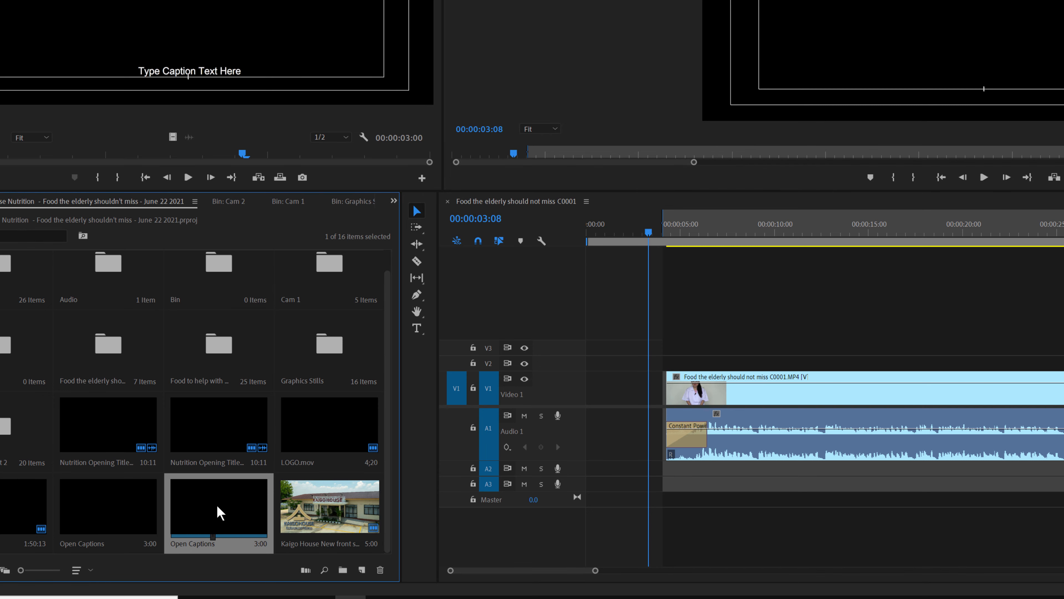
Place the new Open Captions item on track V5 at the first video clip's start and extend it to a duration of 00:00:31:07
{"action": "left_click_drag", "start_coordinate": [205, 506], "coordinate": [674, 308]}
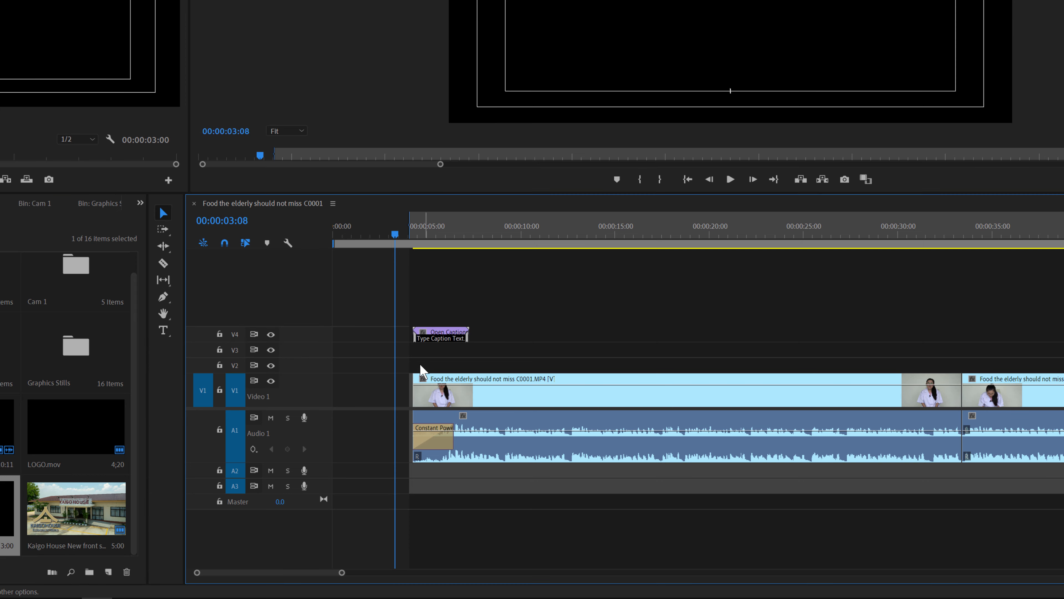
{"action": "left_click_drag", "start_coordinate": [432, 334], "coordinate": [414, 309]}
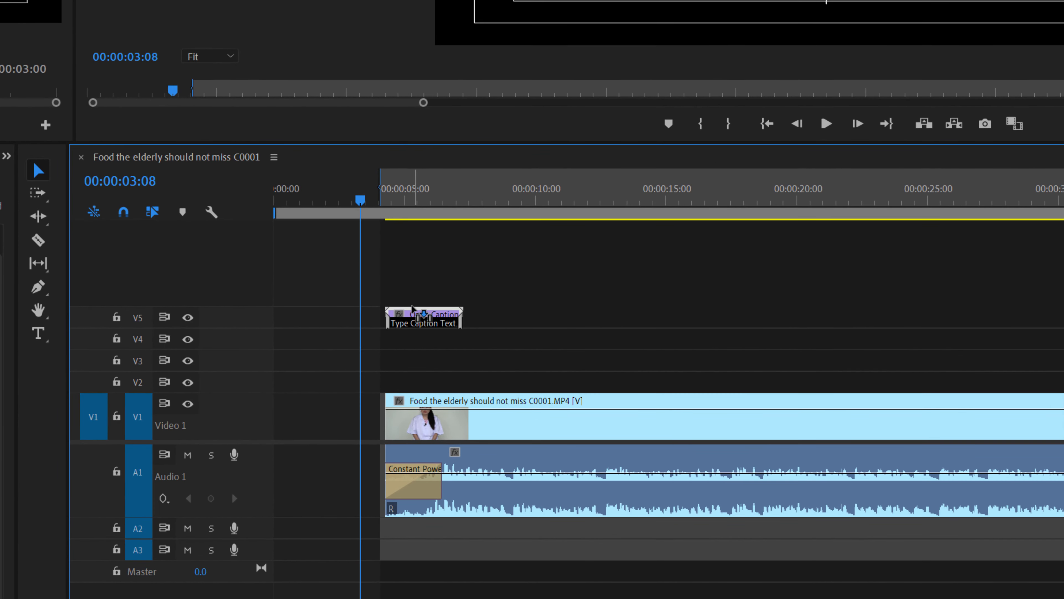
{"action": "left_click_drag", "start_coordinate": [412, 307], "coordinate": [412, 306]}
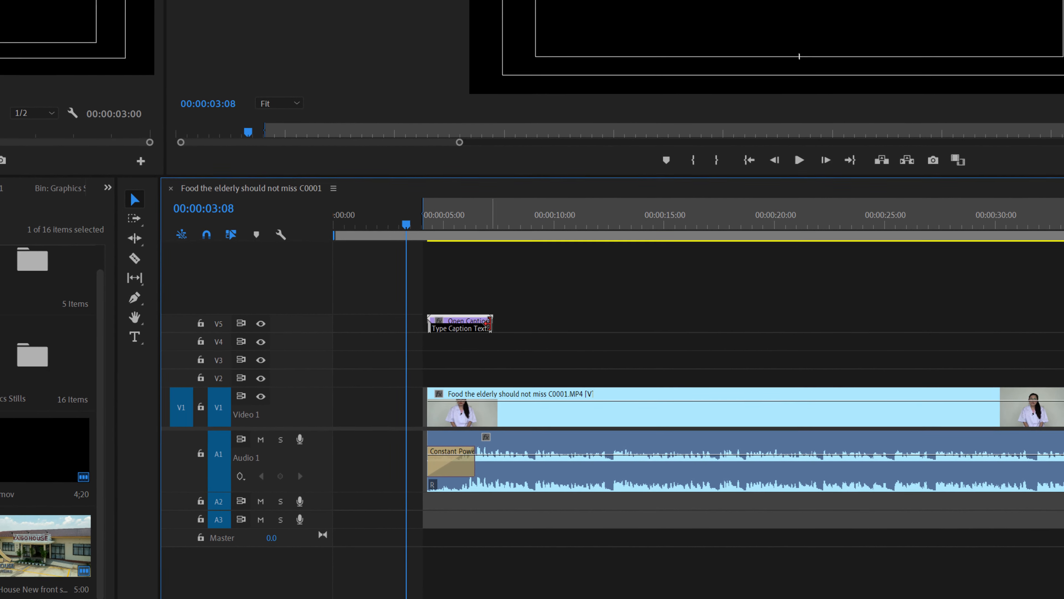
{"action": "left_click_drag", "start_coordinate": [492, 322], "coordinate": [1062, 325]}
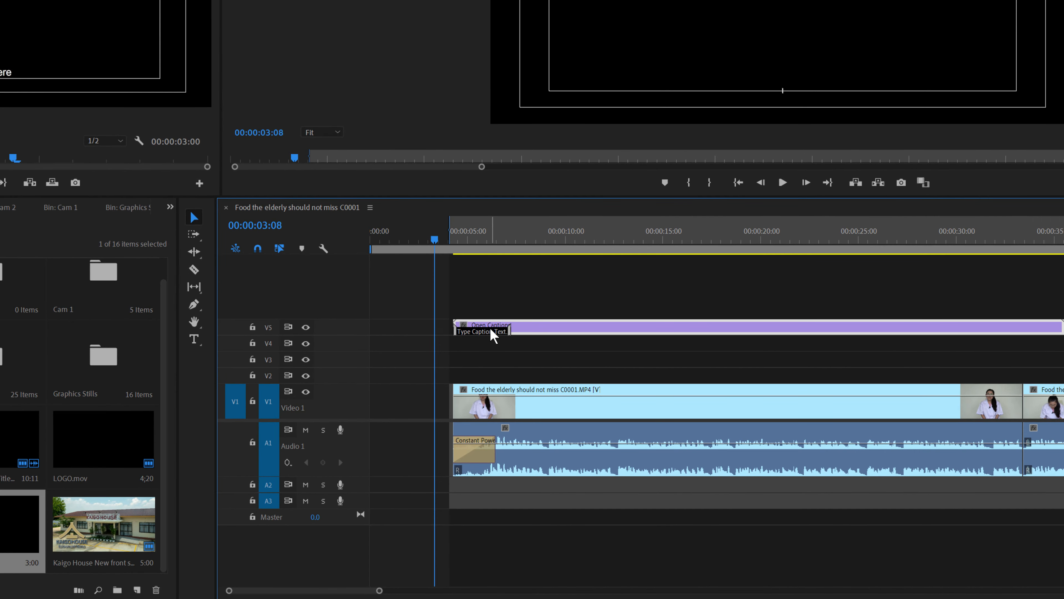
Move the captions clip to start at about 6 seconds, where the woman begins speaking, checking the timing by playback
{"action": "left_click", "coordinate": [474, 237]}
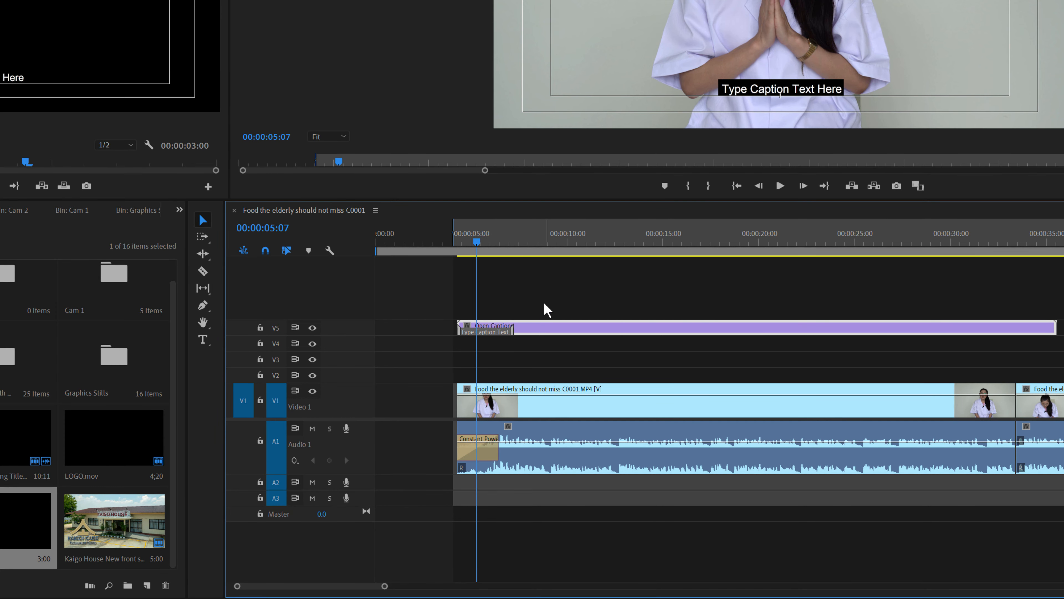
{"action": "key", "text": "space"}
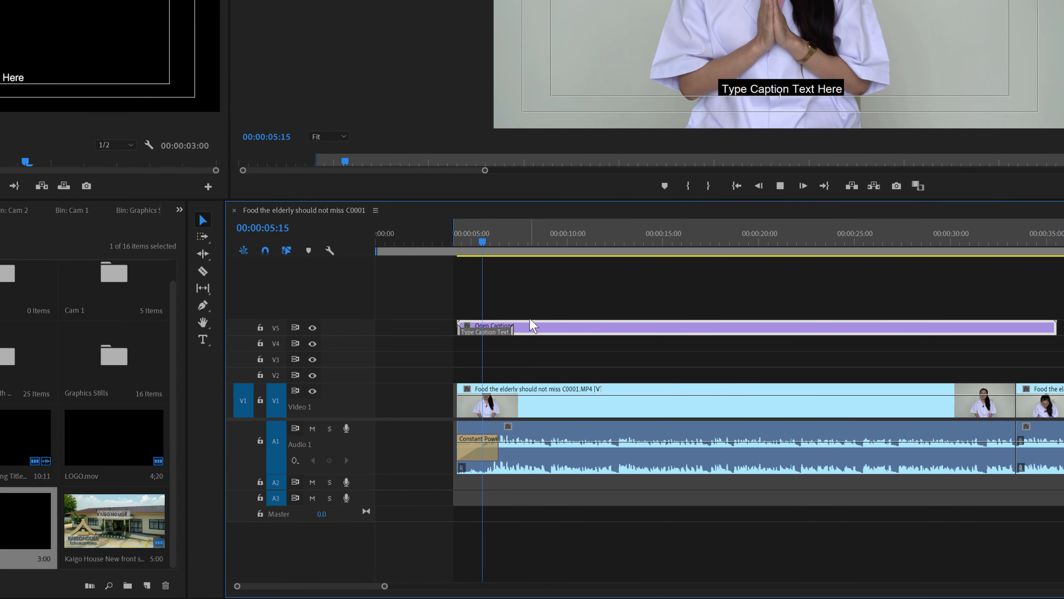
{"action": "key", "text": "space"}
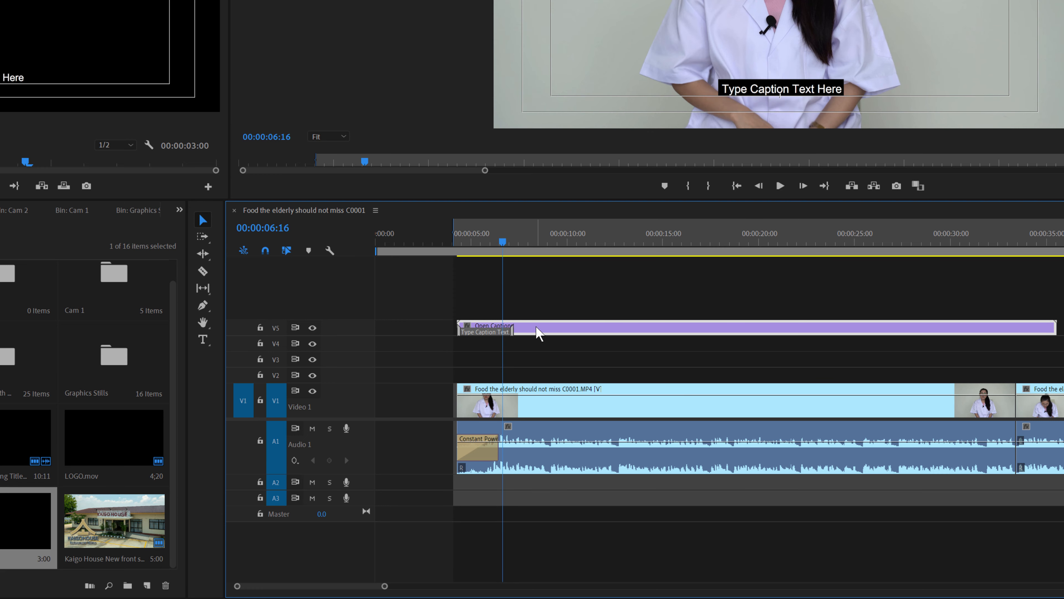
{"action": "left_click_drag", "start_coordinate": [547, 333], "coordinate": [558, 327]}
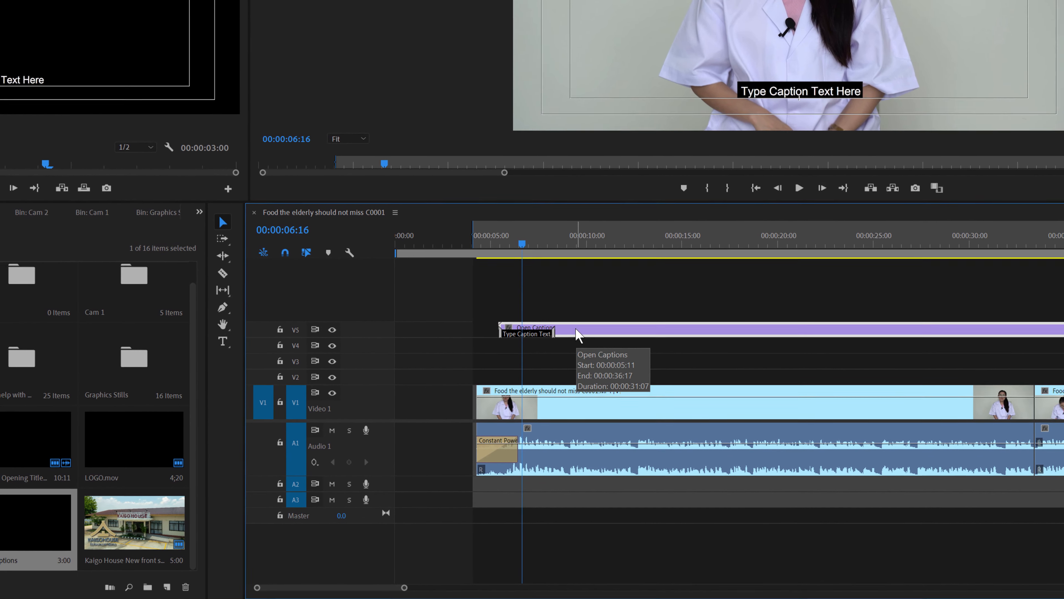
{"action": "left_click_drag", "start_coordinate": [581, 335], "coordinate": [605, 331]}
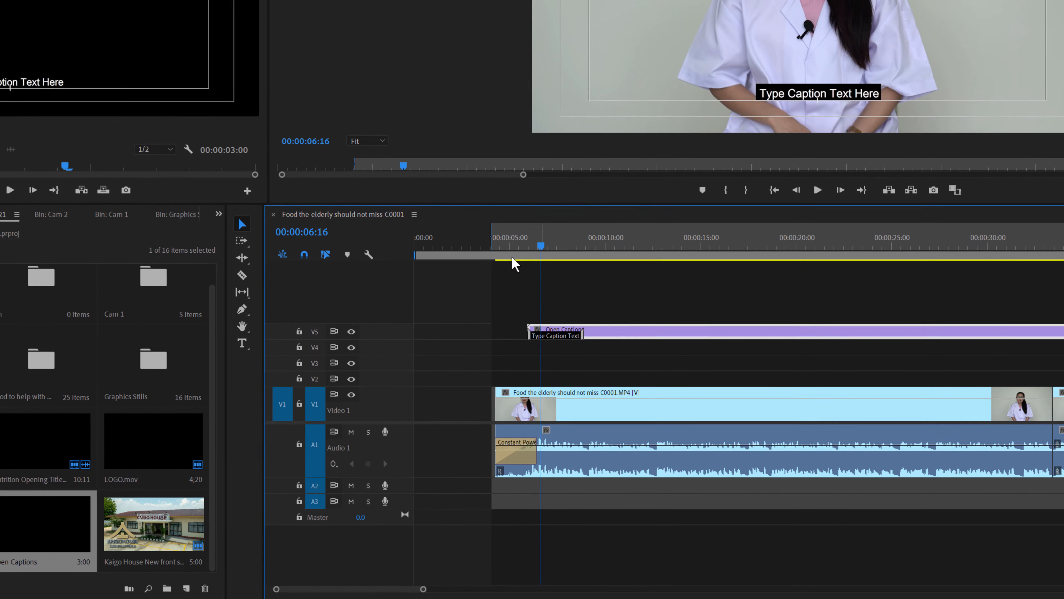
{"action": "left_click", "coordinate": [489, 239]}
{"action": "key", "text": "space"}
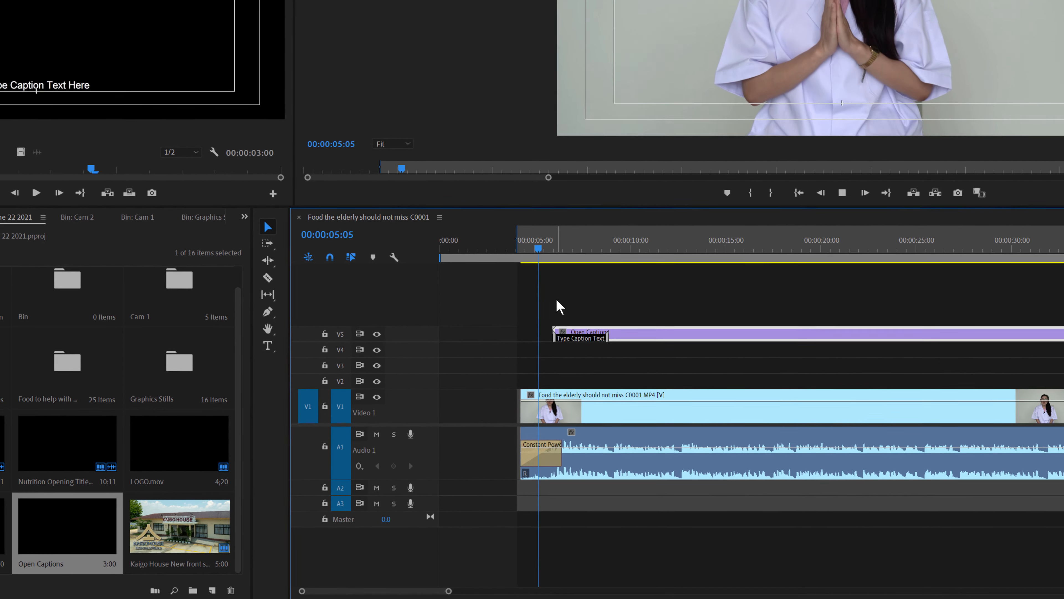
{"action": "key", "text": "space"}
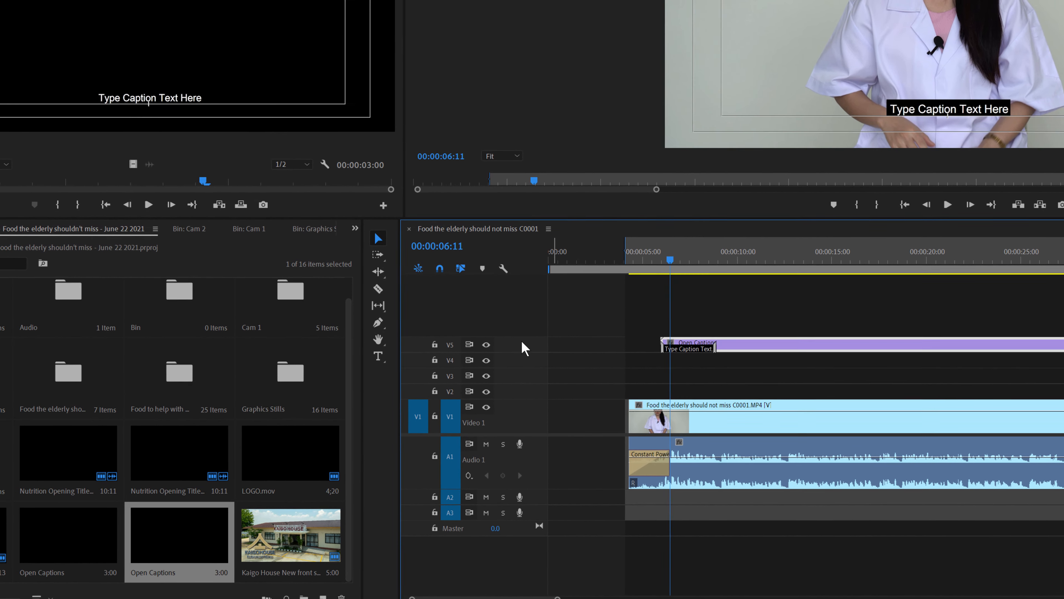
Expand track V5, open the captions clip for editing and replace its placeholder text with "Hello my name is jjjjdjjd"
{"action": "double_click", "coordinate": [532, 346]}
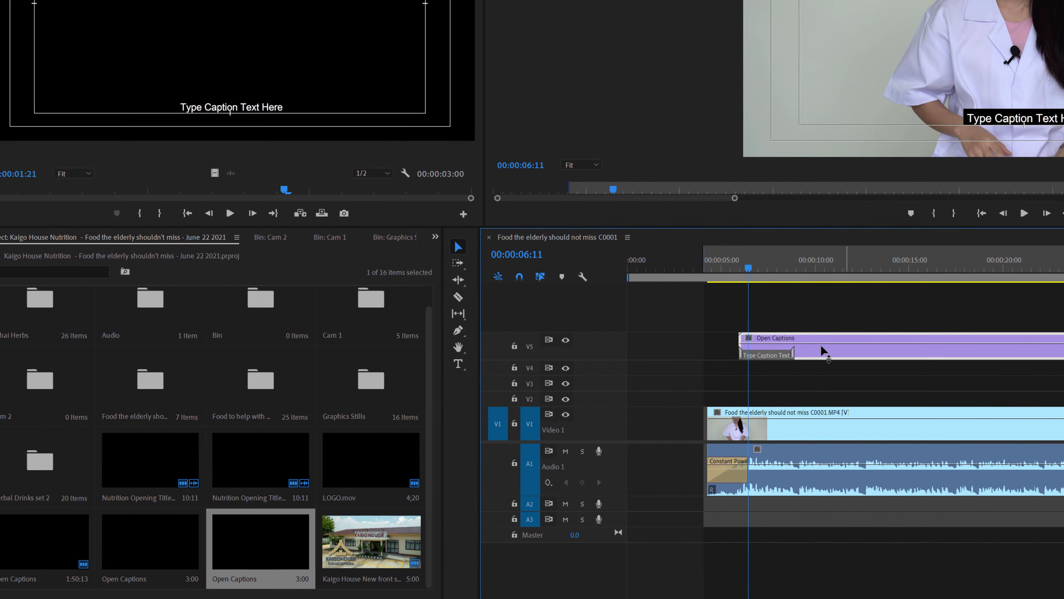
{"action": "double_click", "coordinate": [822, 337]}
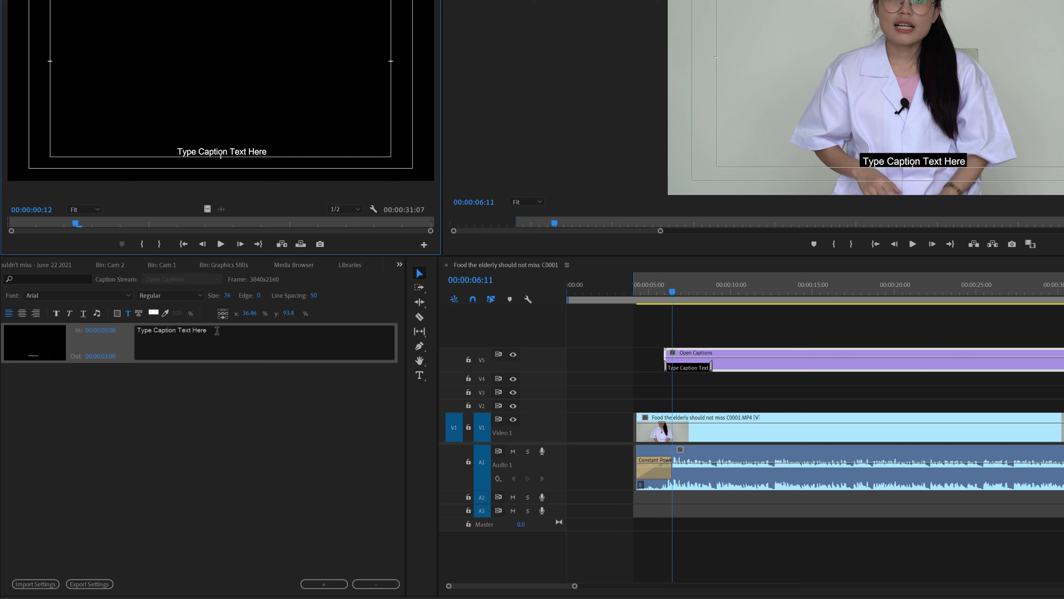
{"action": "left_click", "coordinate": [217, 331]}
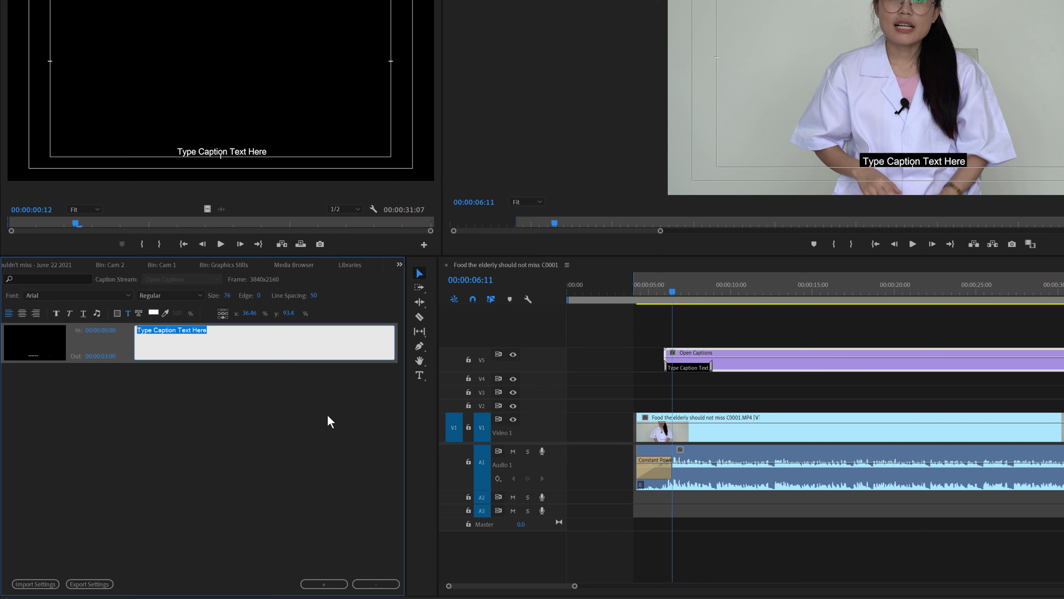
{"action": "type", "text": "helo"}
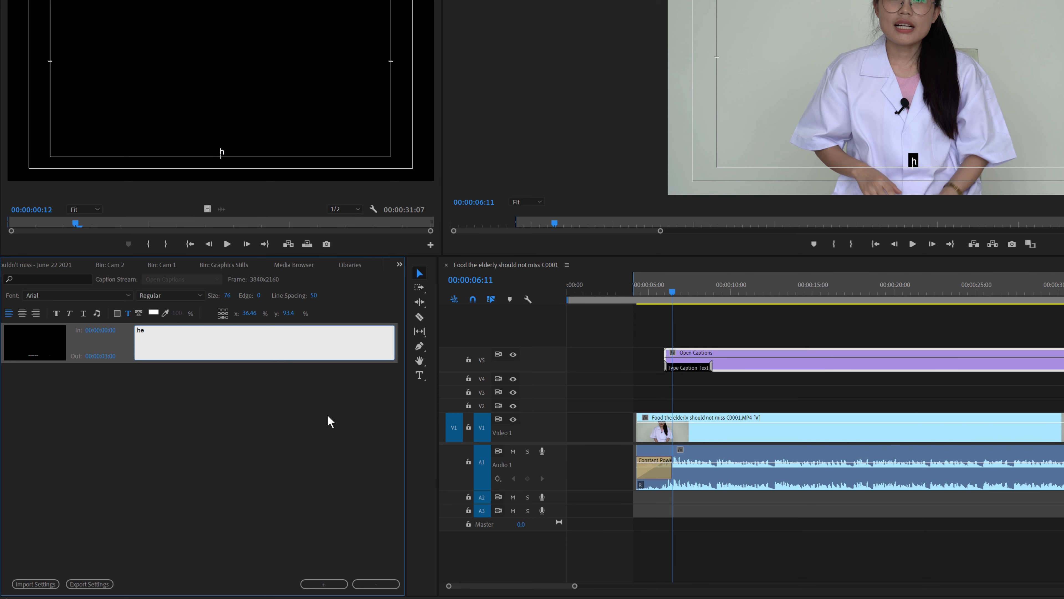
{"action": "key", "text": "BackSpace"}
{"action": "key", "text": "BackSpace"}
{"action": "type", "text": "llo"}
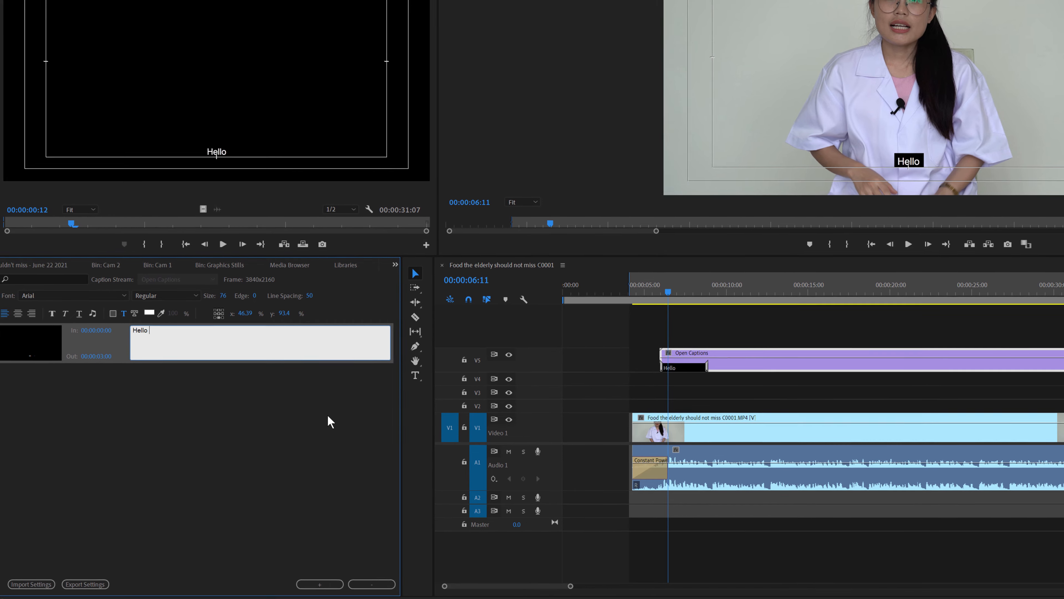
{"action": "type", "text": " mu"}
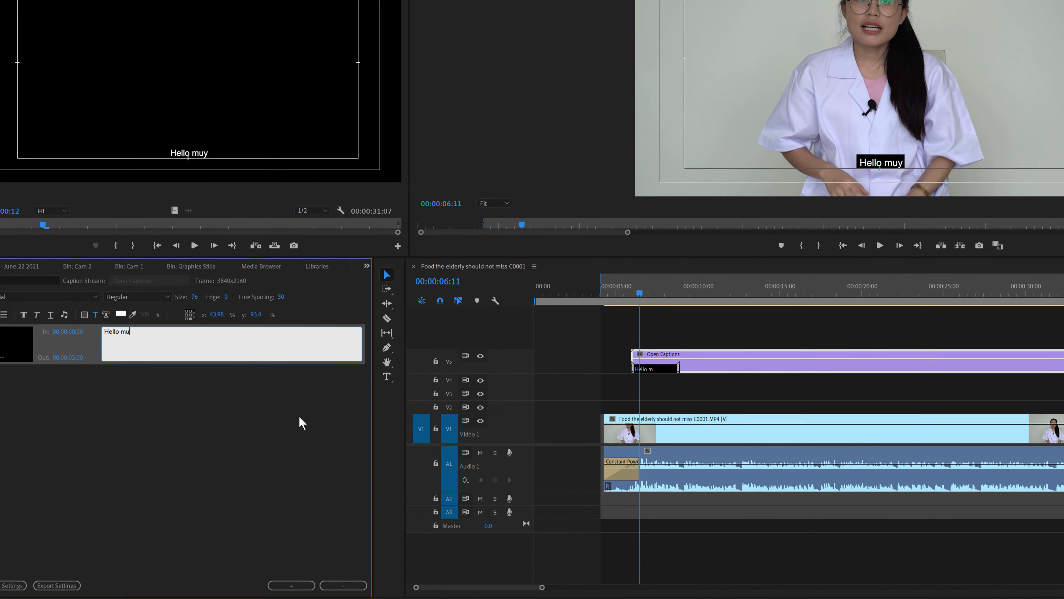
{"action": "key", "text": "BackSpace"}
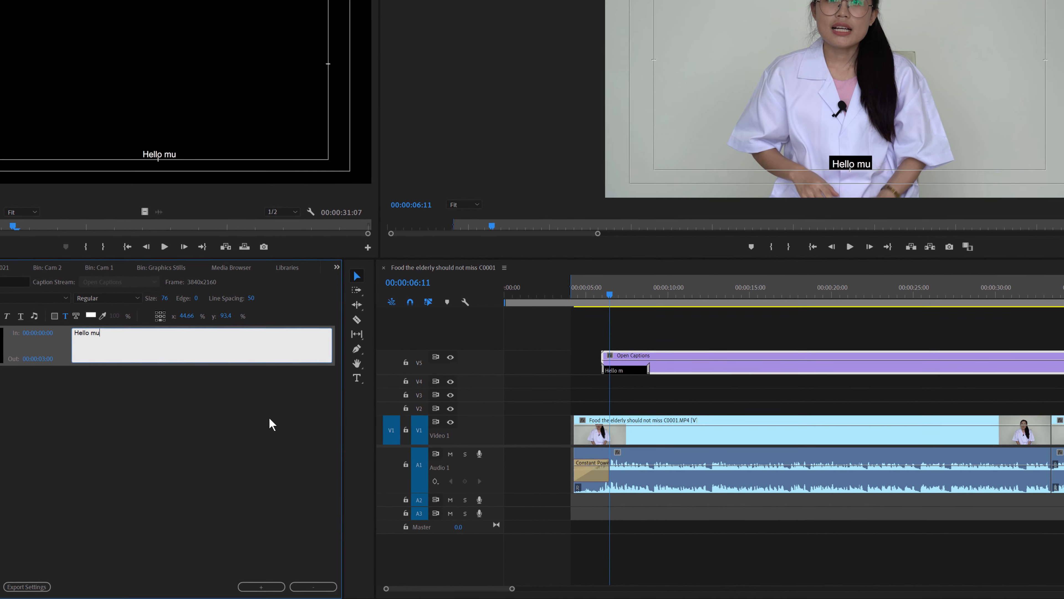
{"action": "type", "text": "y name is "}
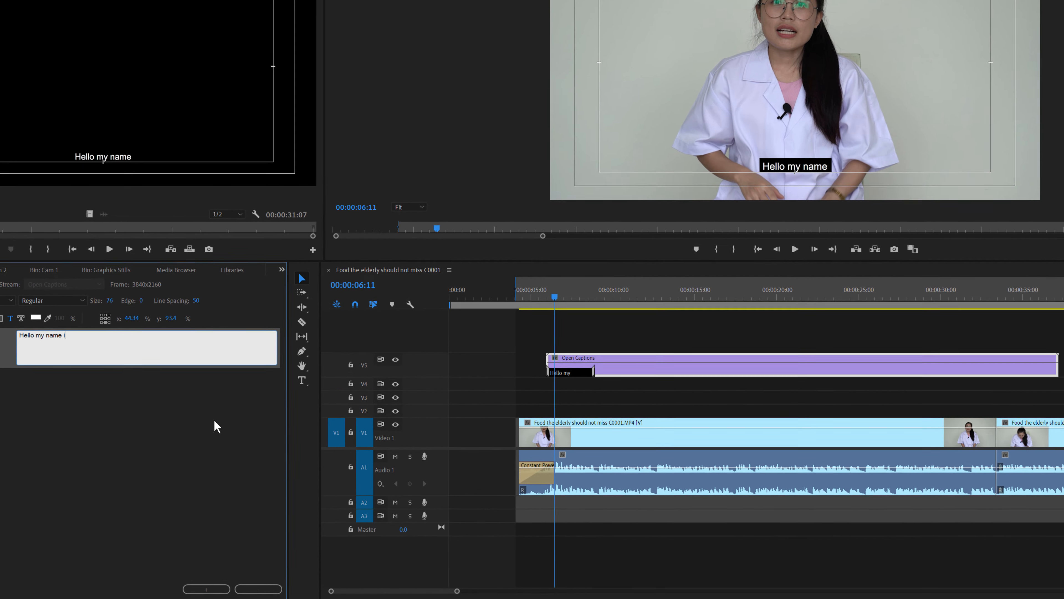
{"action": "type", "text": "jjjdjjd"}
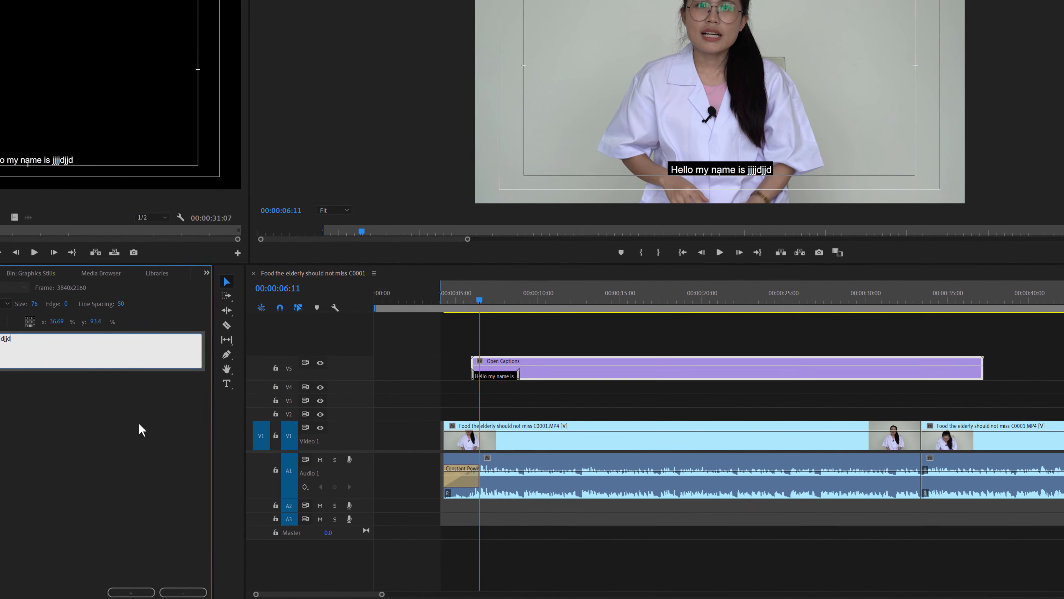
{"action": "left_click", "coordinate": [132, 476]}
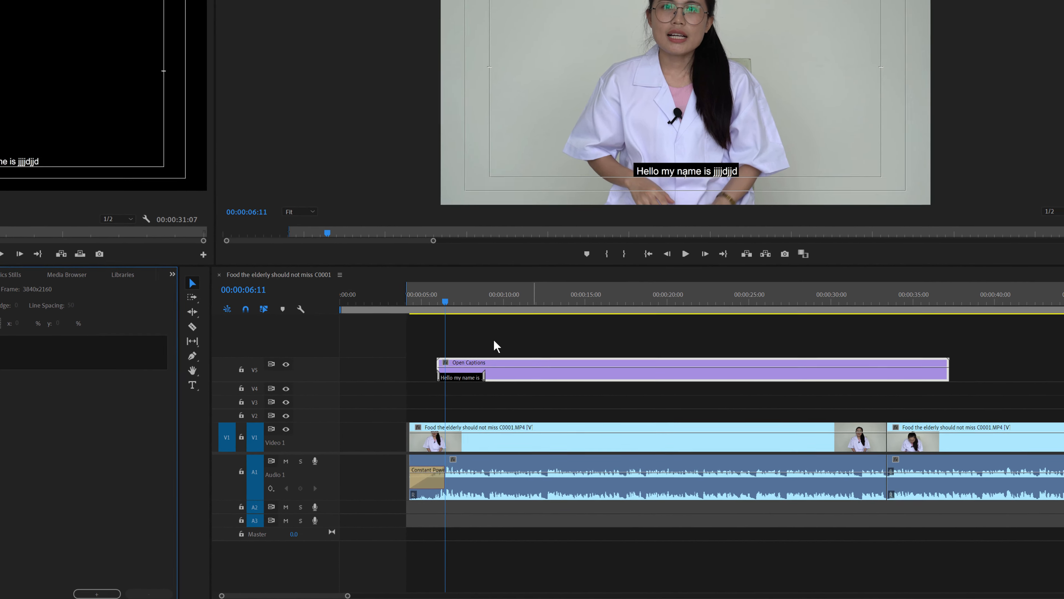
Play the sequence from 00:00:04:20 to check the caption against the speech, and return the playhead to 00:00:05:04
{"action": "left_click", "coordinate": [413, 301]}
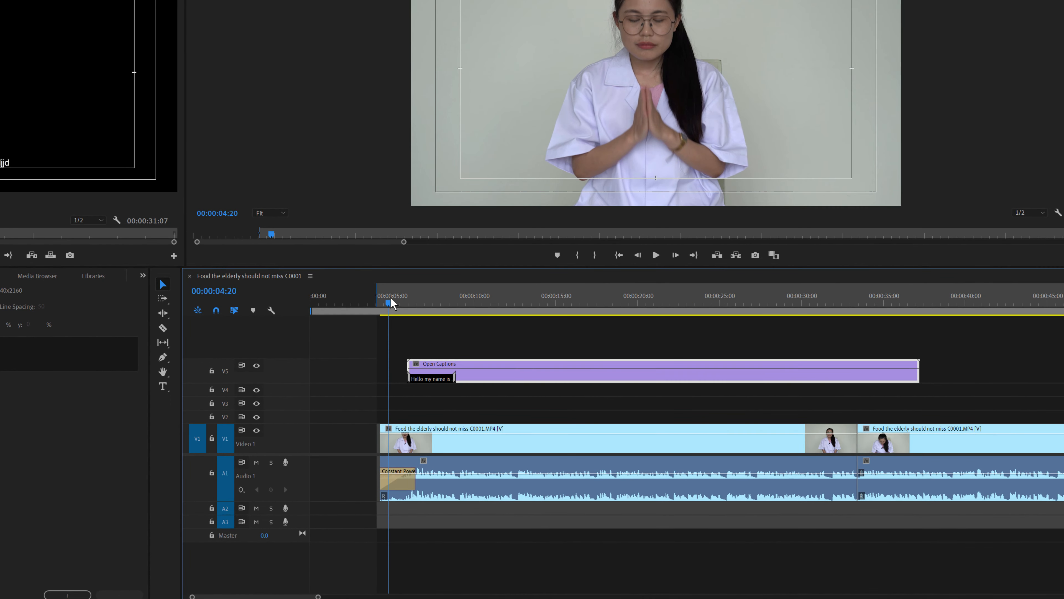
{"action": "key", "text": "space"}
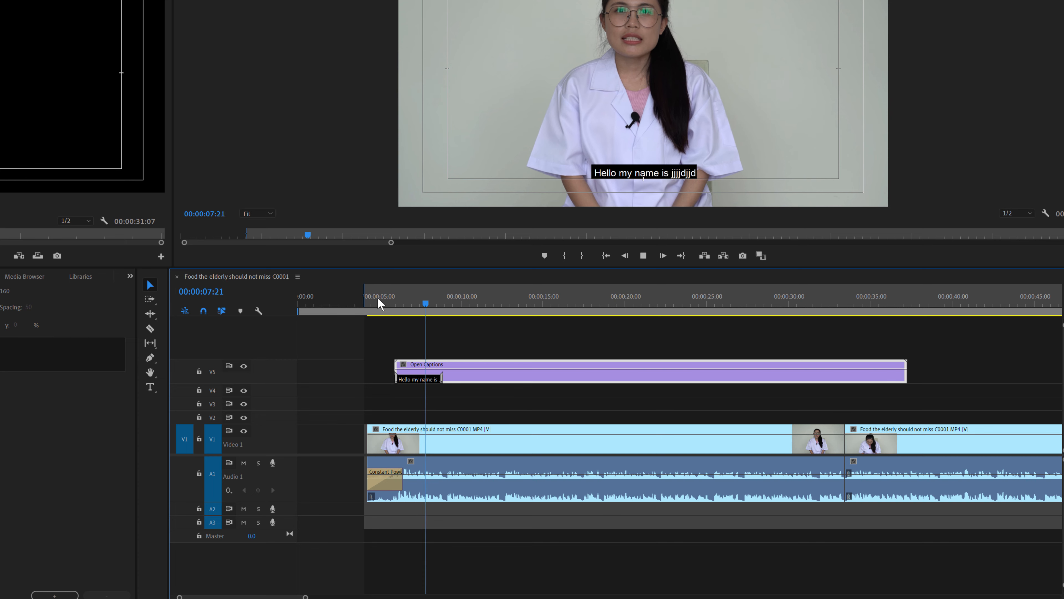
{"action": "key", "text": "space"}
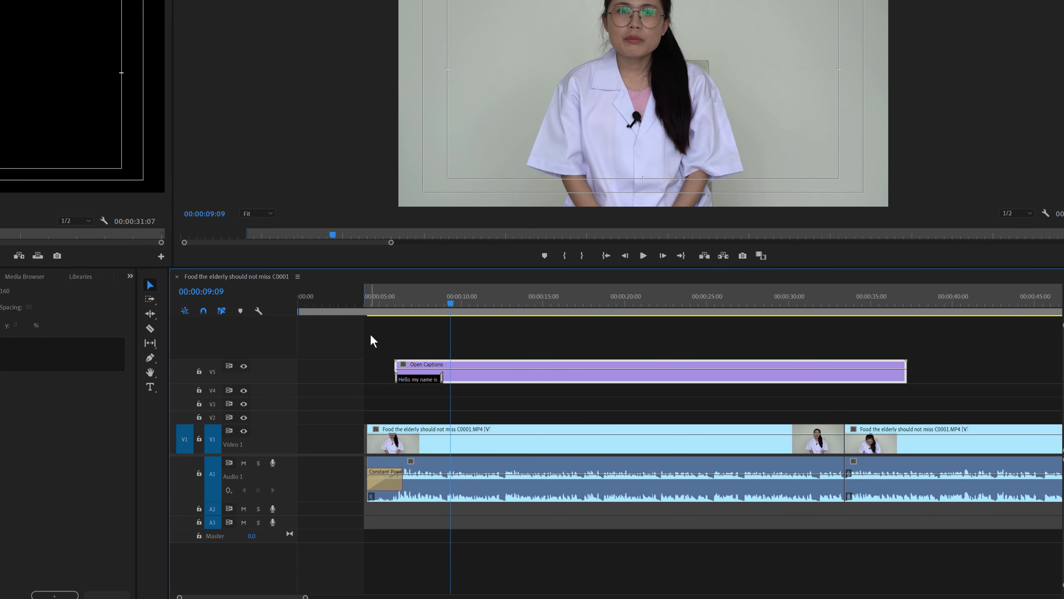
{"action": "left_click", "coordinate": [383, 301]}
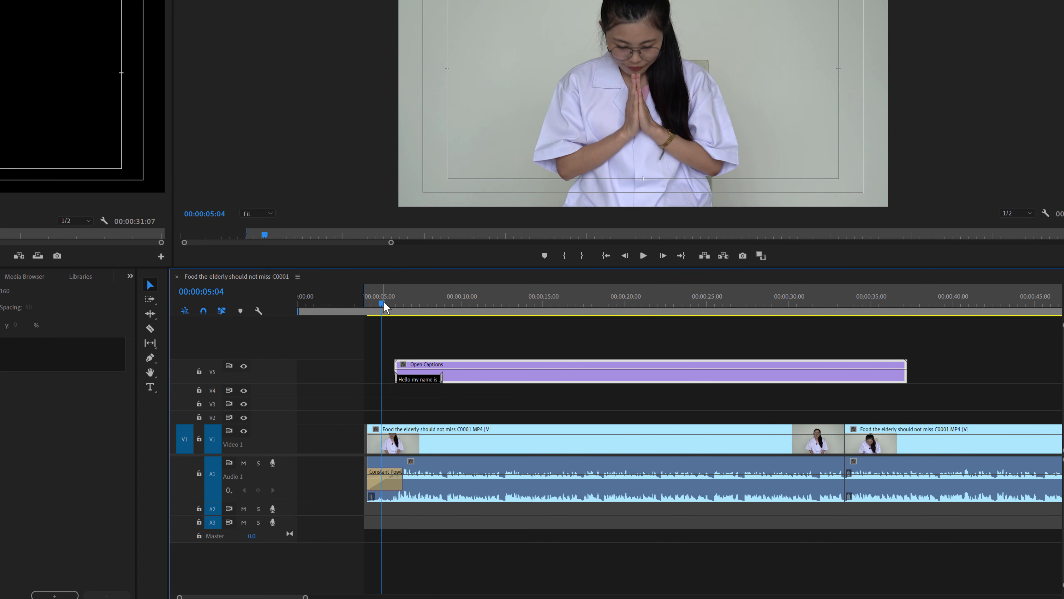
Play the sequence to the end of the first caption, stop at 00:00:08:20, and add a second blank caption right after it
{"action": "left_click_drag", "start_coordinate": [455, 364], "coordinate": [448, 368]}
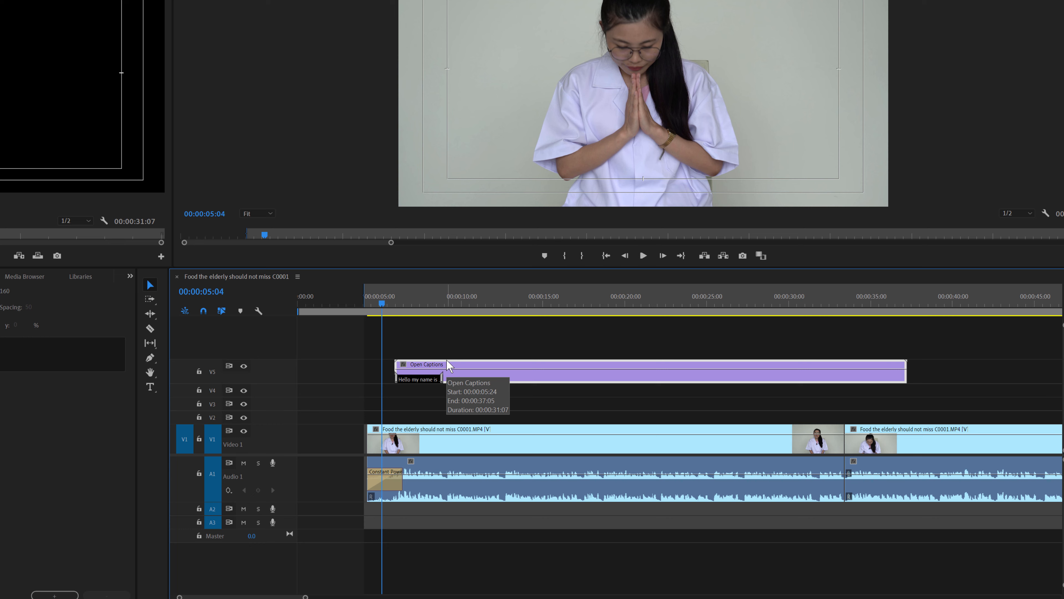
{"action": "key", "text": "alt+Left"}
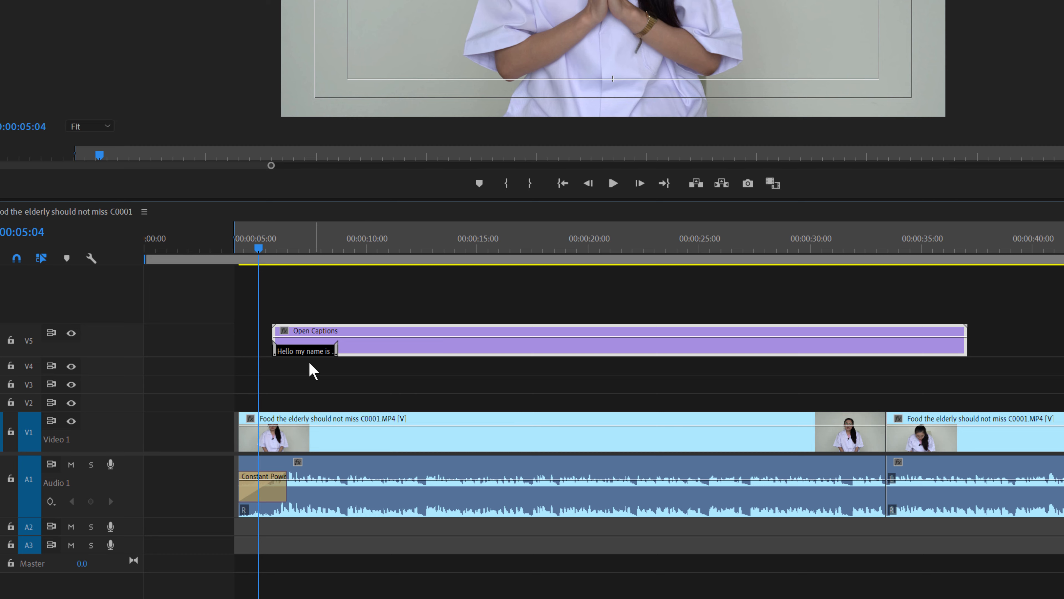
{"action": "key", "text": "space"}
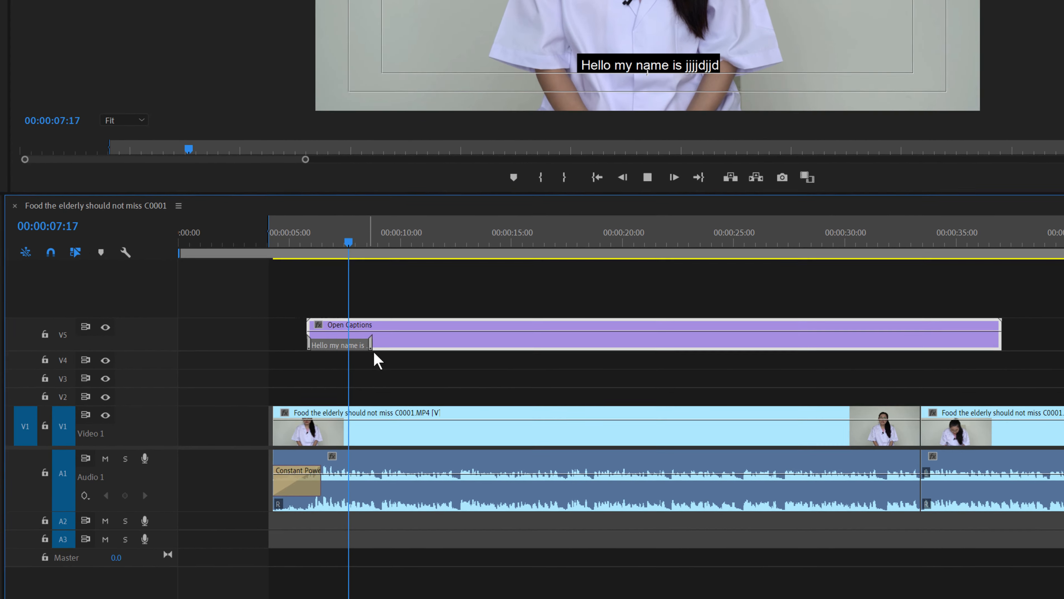
{"action": "key", "text": "space"}
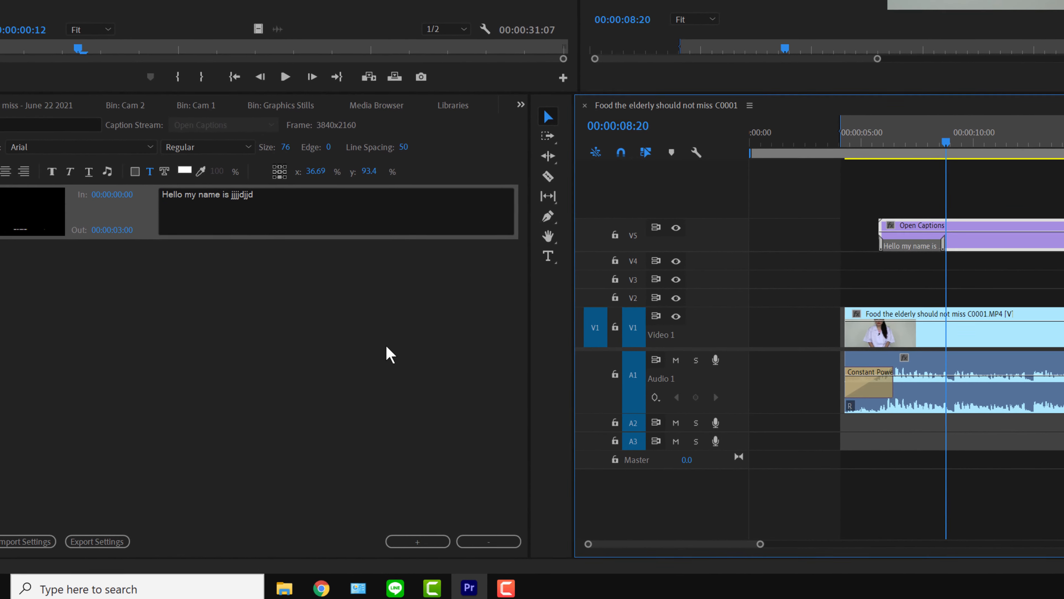
{"action": "left_click", "coordinate": [303, 325]}
{"action": "left_click", "coordinate": [439, 538]}
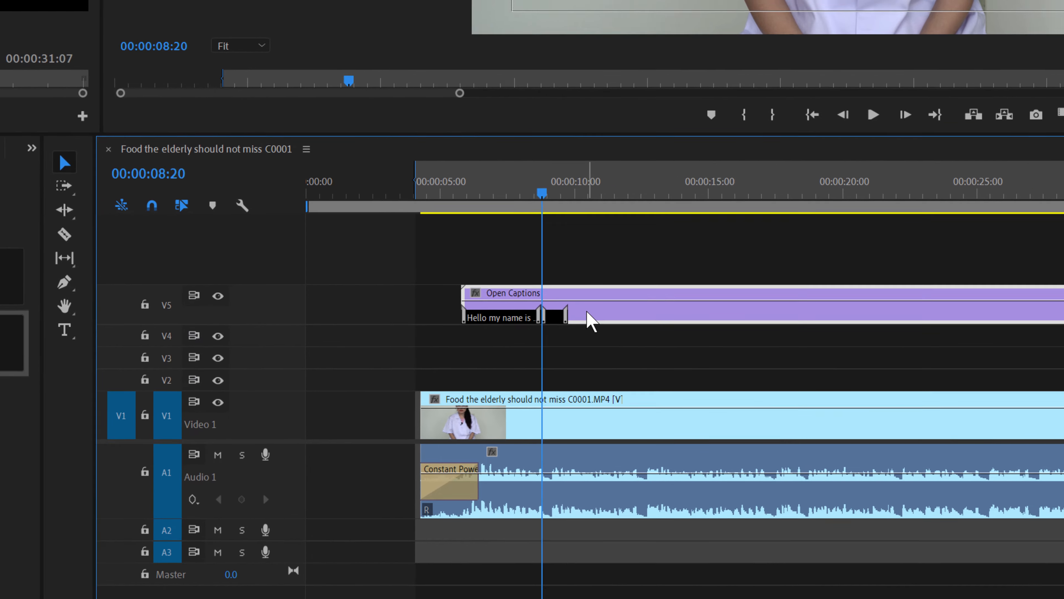
Add a third blank caption to the captions clip at about 11 seconds on the timeline
{"action": "right_click", "coordinate": [788, 277]}
{"action": "right_click", "coordinate": [506, 323]}
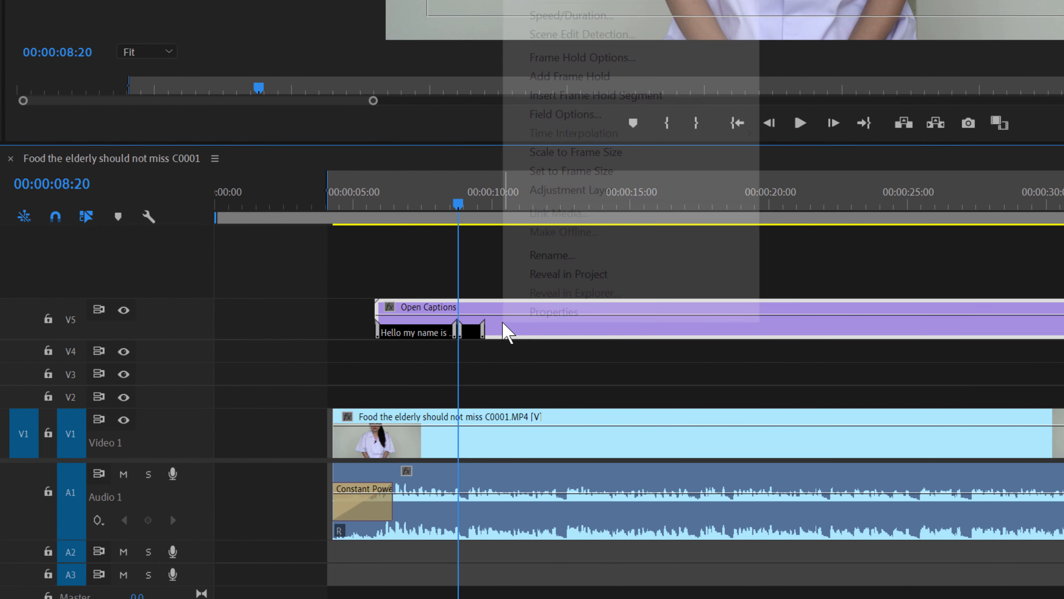
{"action": "right_click", "coordinate": [512, 332]}
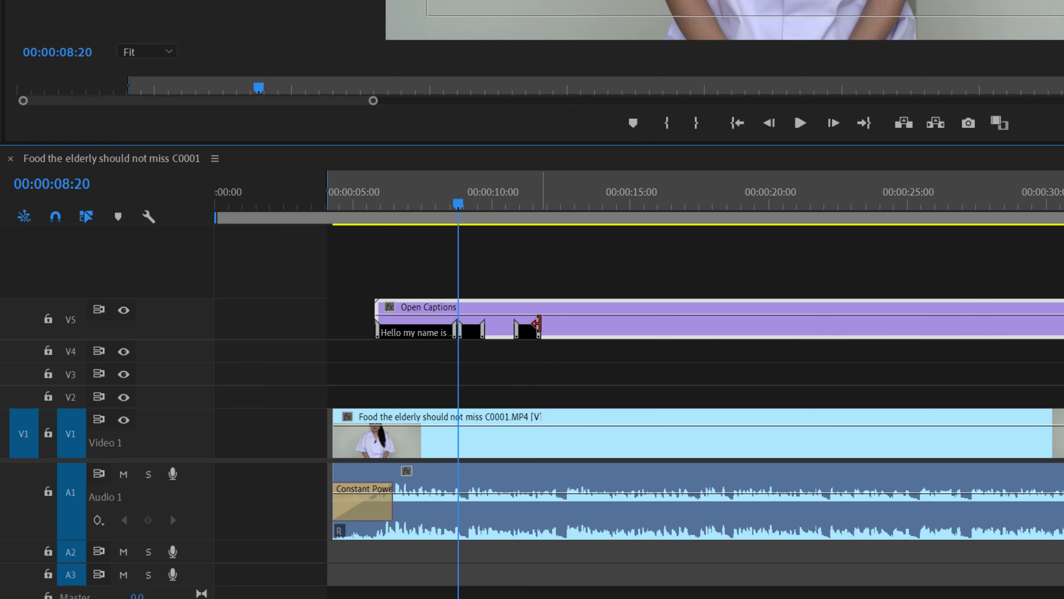
{"action": "left_click_drag", "start_coordinate": [488, 328], "coordinate": [594, 329]}
{"action": "left_click", "coordinate": [542, 295]}
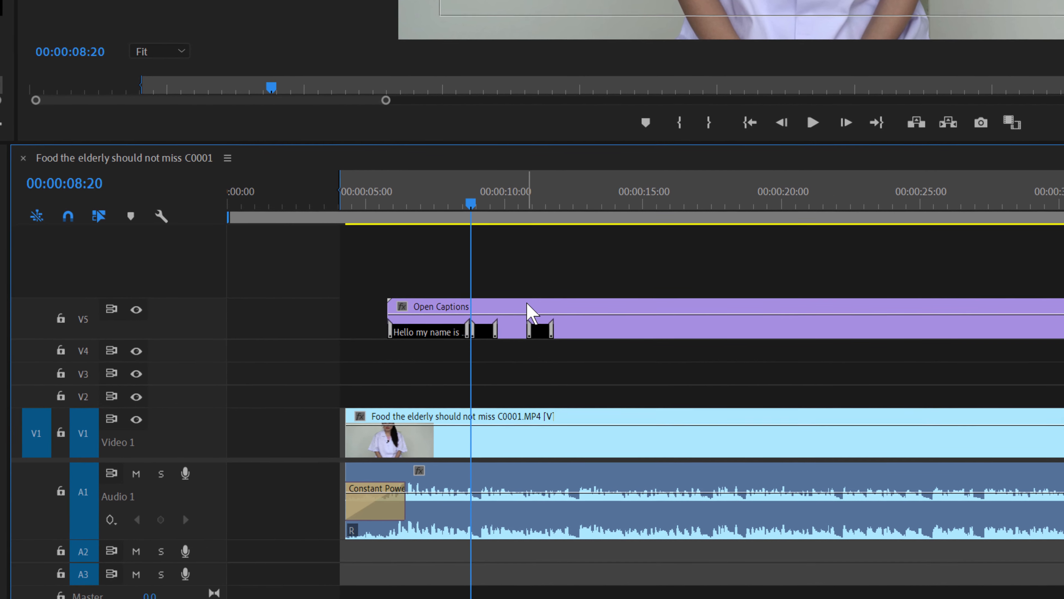
Play from 00:00:05:07 to time the speech, then set the second caption's out point to 00:00:05:00 and the third's range to 00:00:05:00–00:00:08:12
{"action": "left_click", "coordinate": [369, 204]}
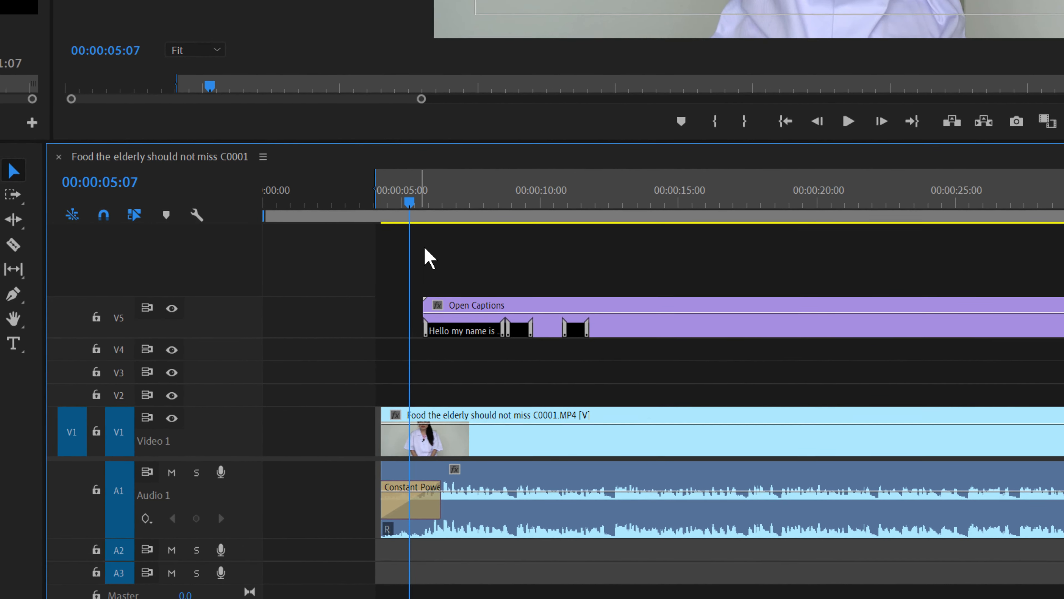
{"action": "key", "text": "space"}
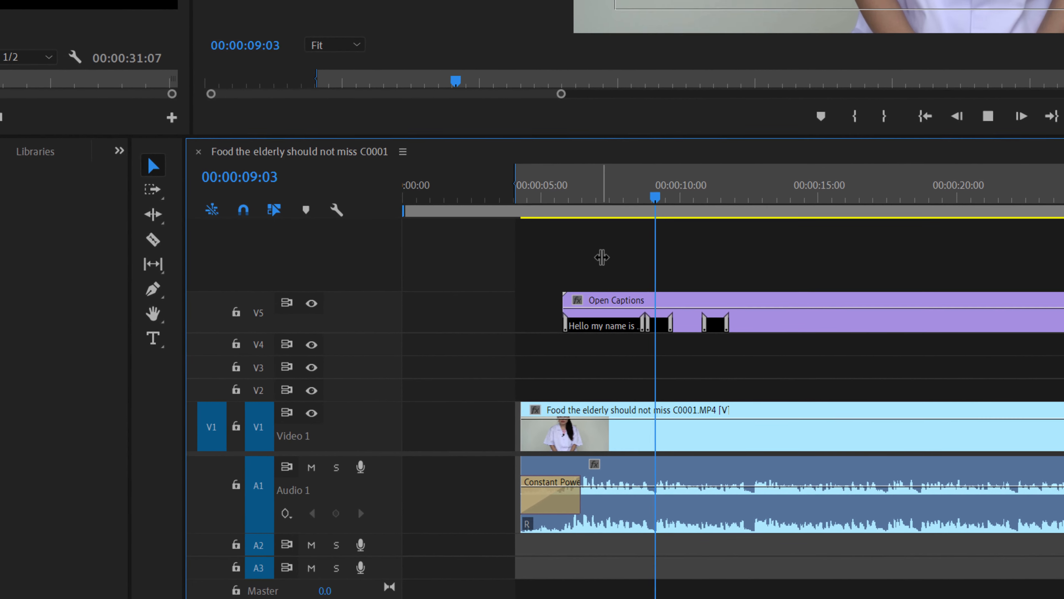
{"action": "left_click_drag", "start_coordinate": [744, 321], "coordinate": [789, 321]}
{"action": "left_click_drag", "start_coordinate": [921, 318], "coordinate": [994, 318]}
{"action": "double_click", "coordinate": [941, 322]}
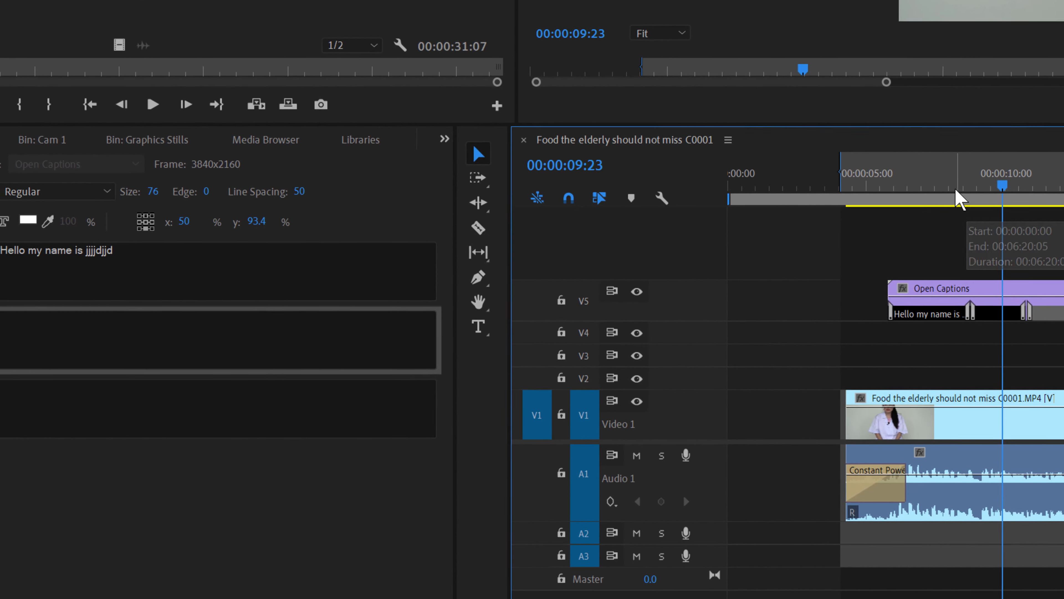
Replay the speech up to 00:00:09:04 and enter "I am going to talk to you today about" as the second caption's text
{"action": "left_click", "coordinate": [931, 188]}
{"action": "key", "text": "space"}
{"action": "key", "text": "space"}
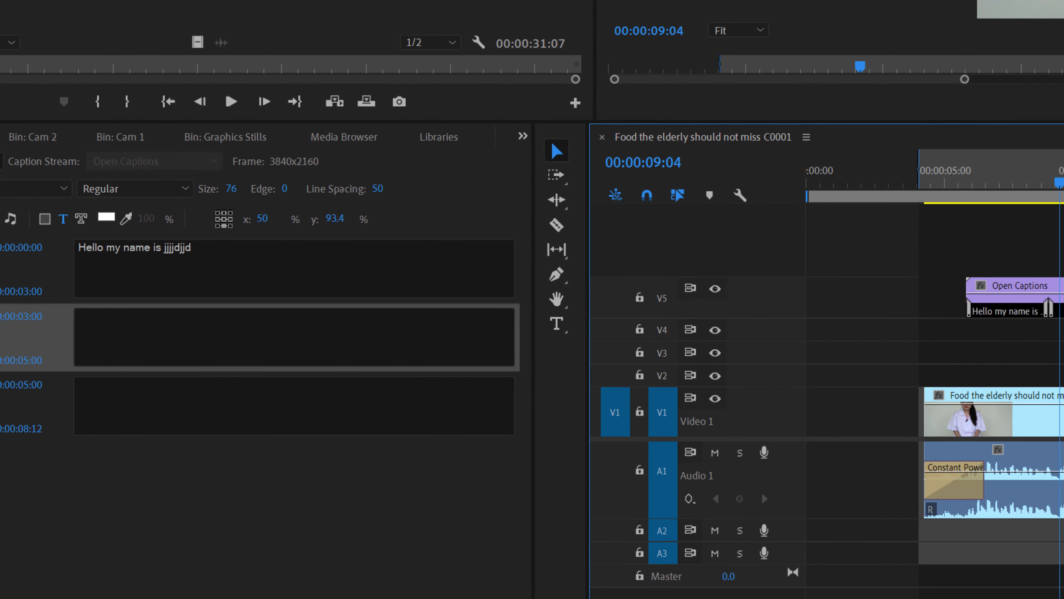
{"action": "left_click", "coordinate": [144, 328]}
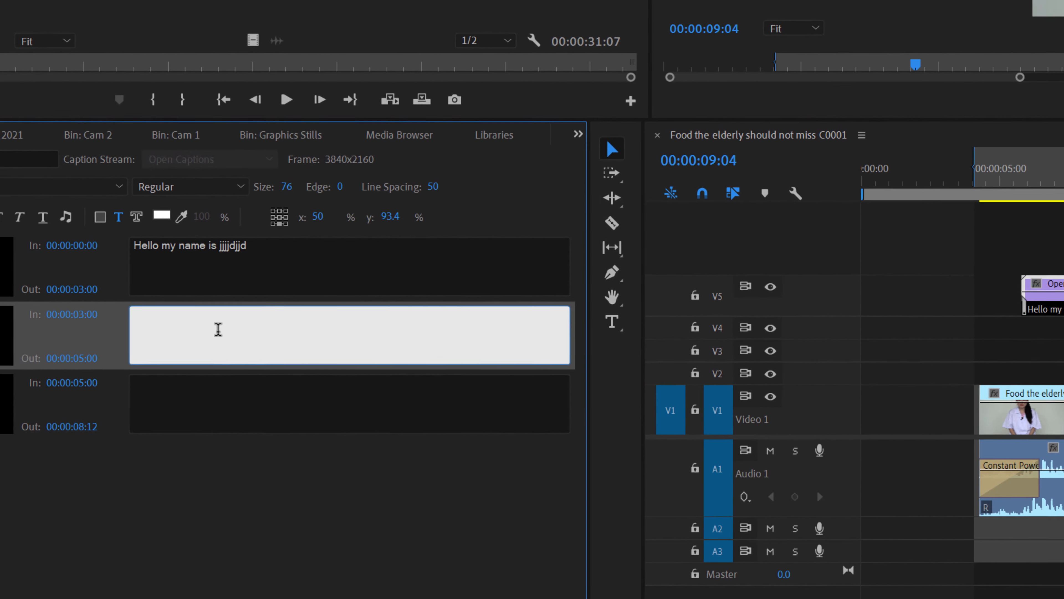
{"action": "type", "text": "I am going to talk"}
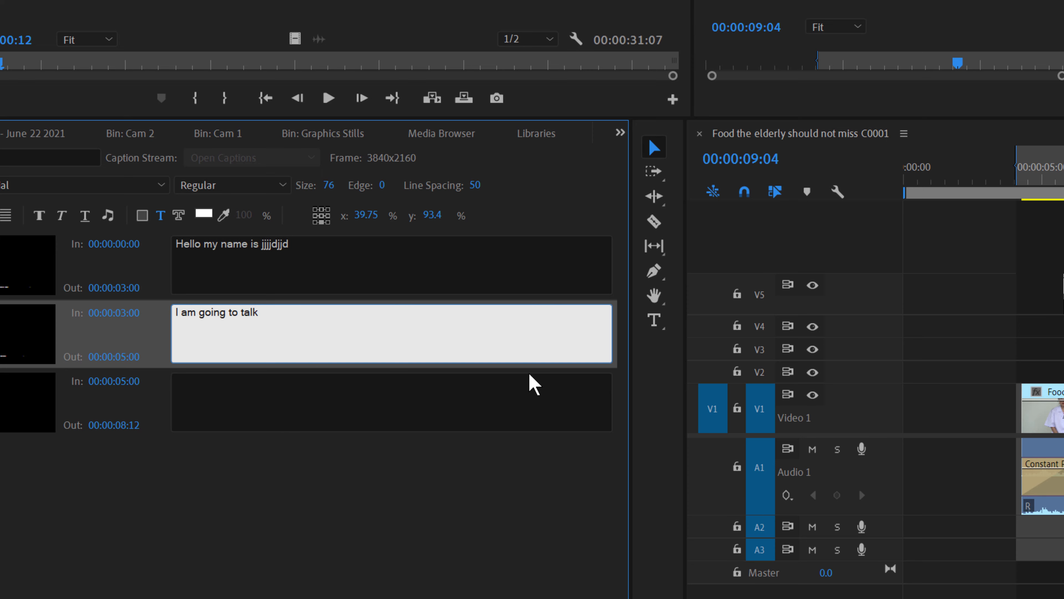
{"action": "type", "text": "ou today "}
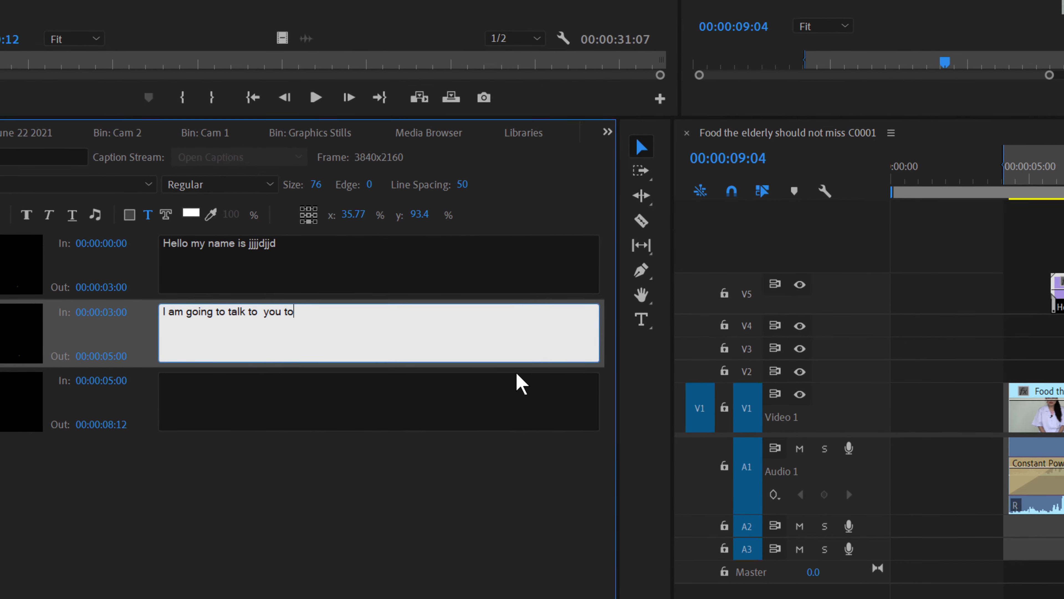
{"action": "type", "text": "about"}
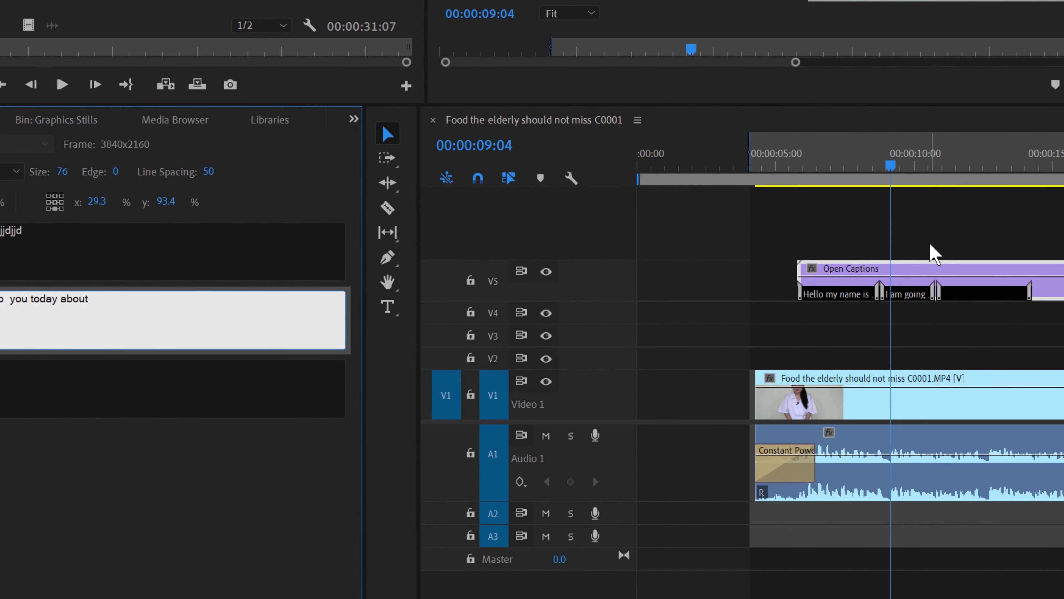
Select the second caption and play from 00:00:07:12 to 00:00:09:04 to check its timing against the speech
{"action": "left_click", "coordinate": [964, 293]}
{"action": "key", "text": "ctrl+s"}
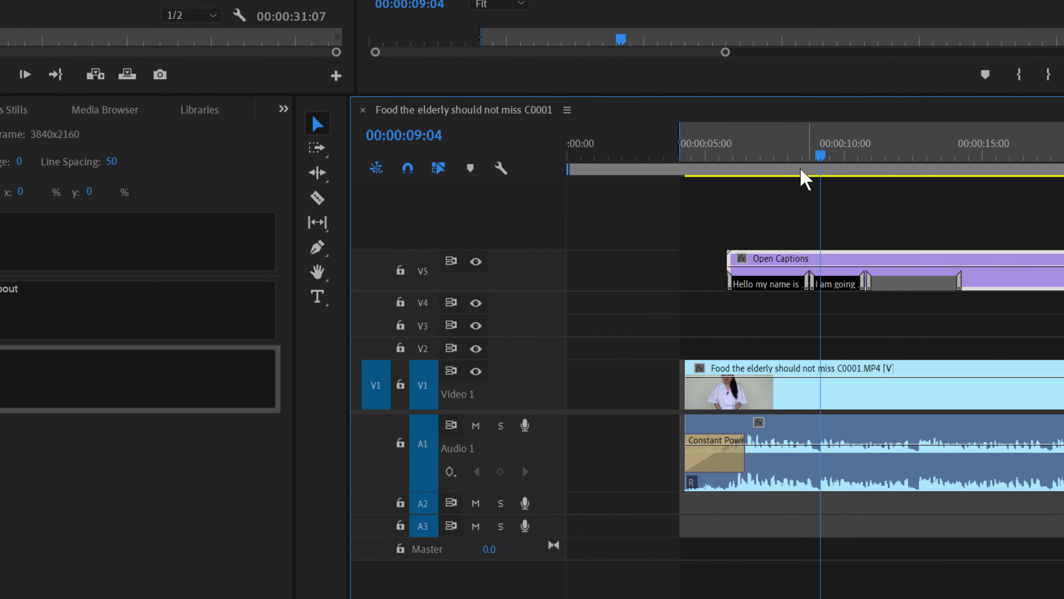
{"action": "left_click", "coordinate": [854, 285]}
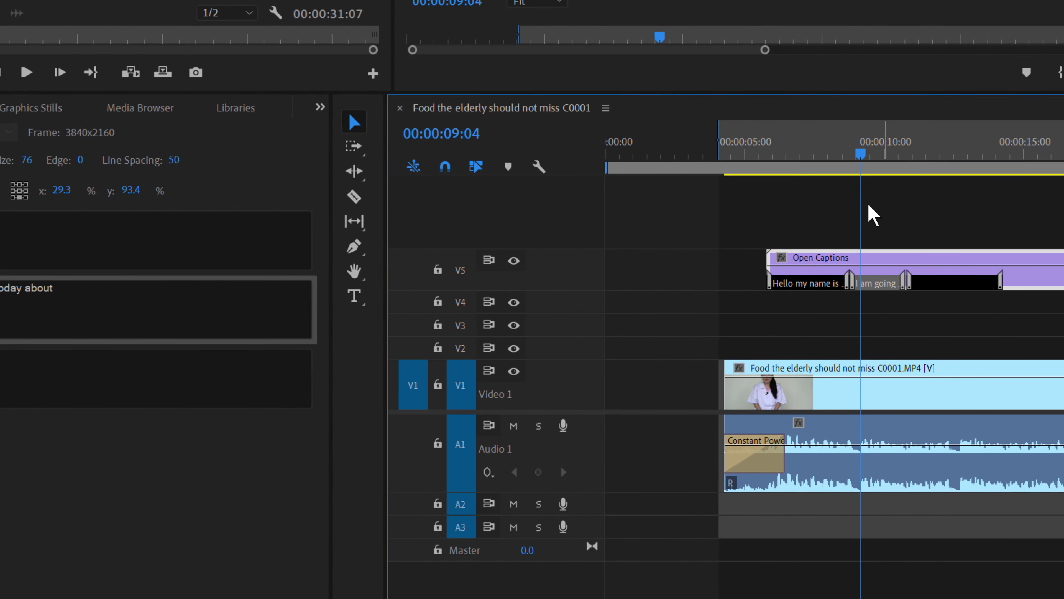
{"action": "left_click", "coordinate": [807, 150]}
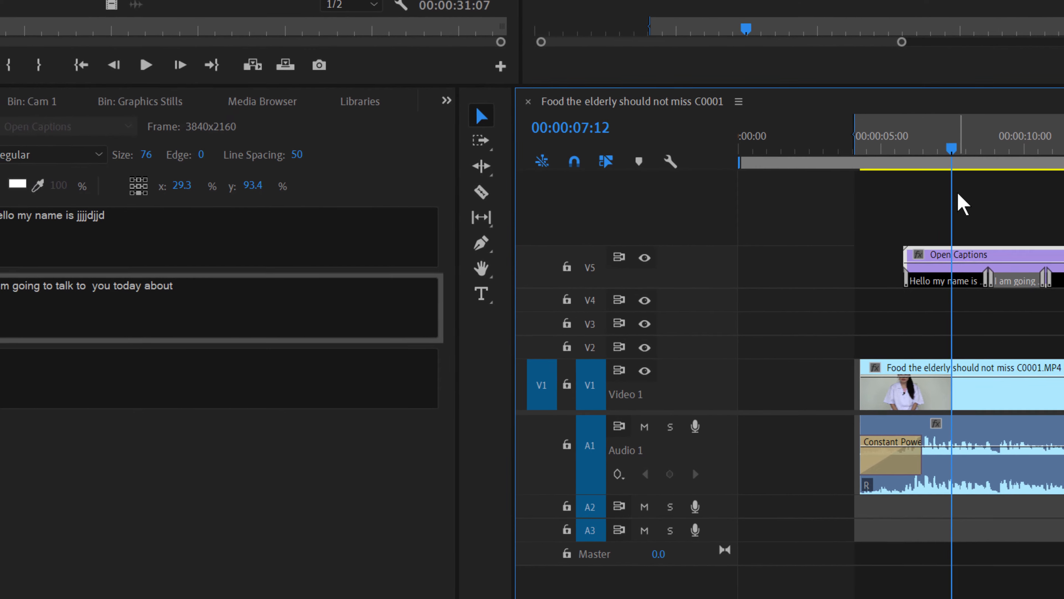
{"action": "key", "text": "space"}
{"action": "key", "text": "space"}
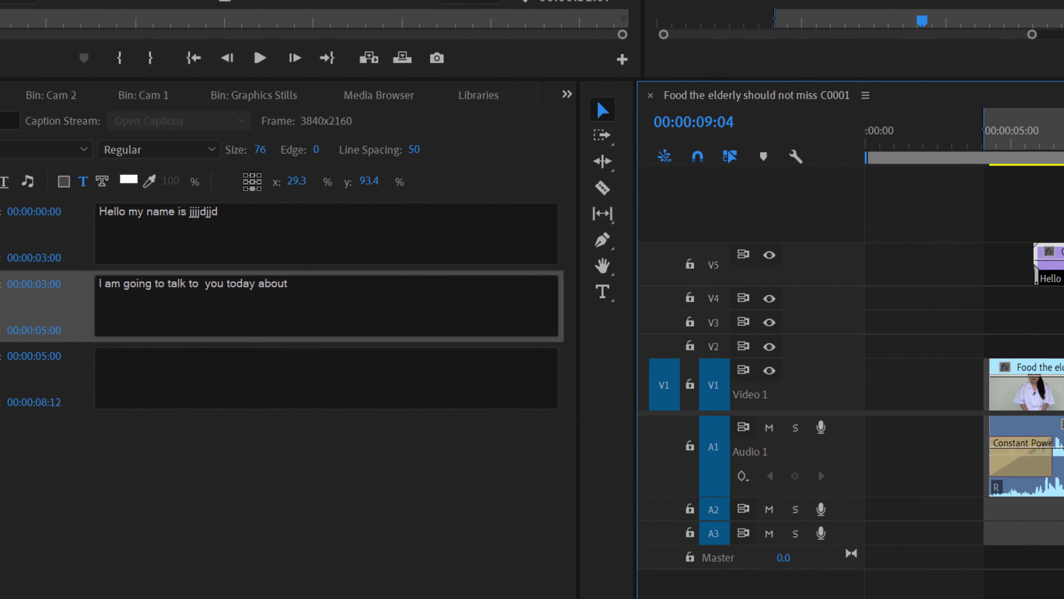
Add a second line reading "hjdkshjdkhskjdhskjahjdkahskjdhkashk" to the second caption
{"action": "left_click", "coordinate": [353, 311]}
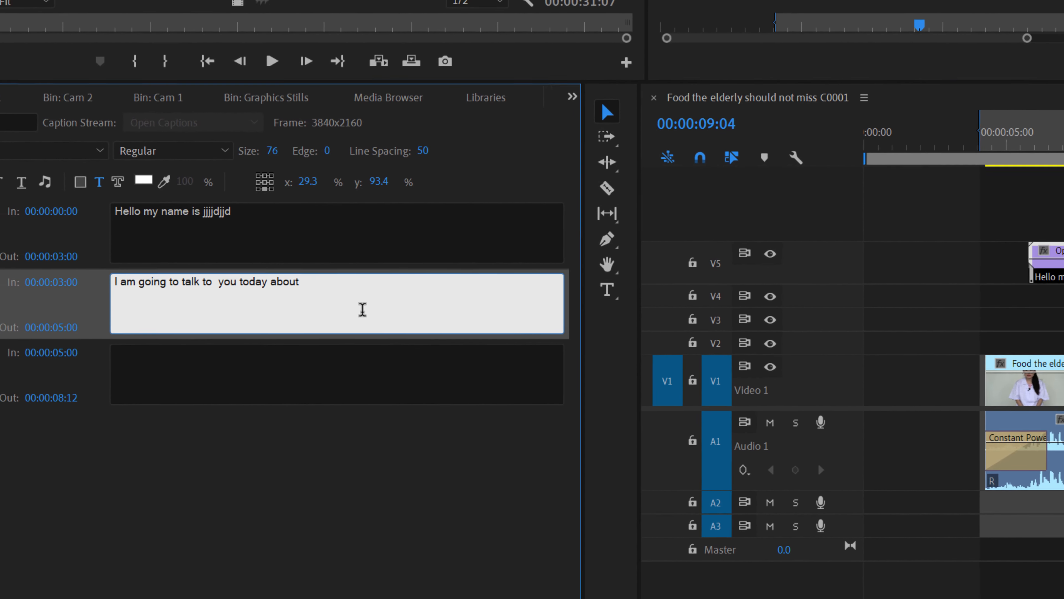
{"action": "key", "text": "Return"}
{"action": "type", "text": "hjdkshjdkhskjdhskjahjdkahskjdhkashk"}
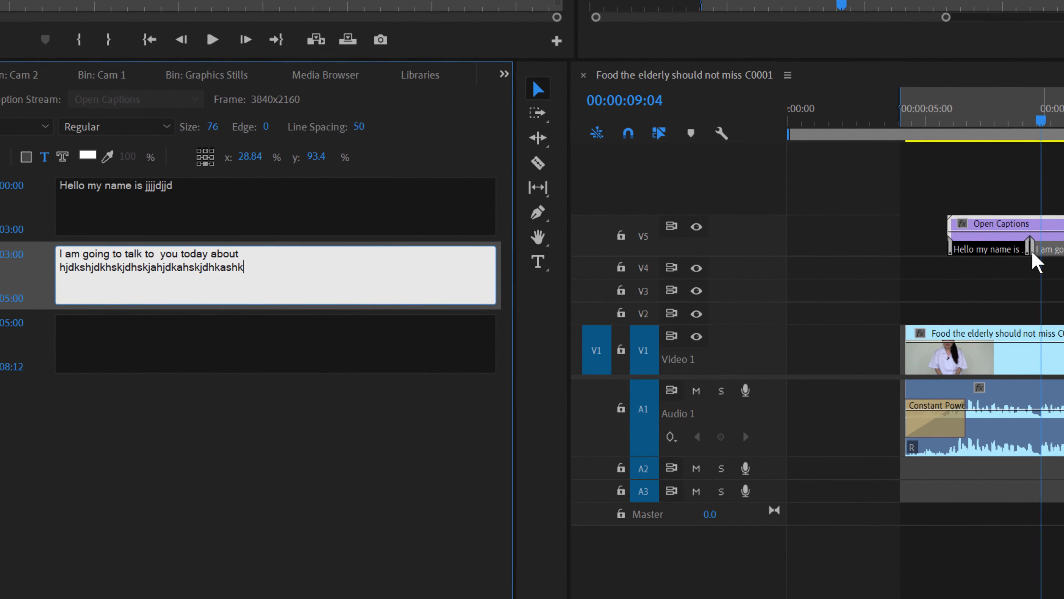
Cut the second line out of the second caption and paste it into the blank third caption
{"action": "left_click_drag", "start_coordinate": [242, 269], "coordinate": [61, 269]}
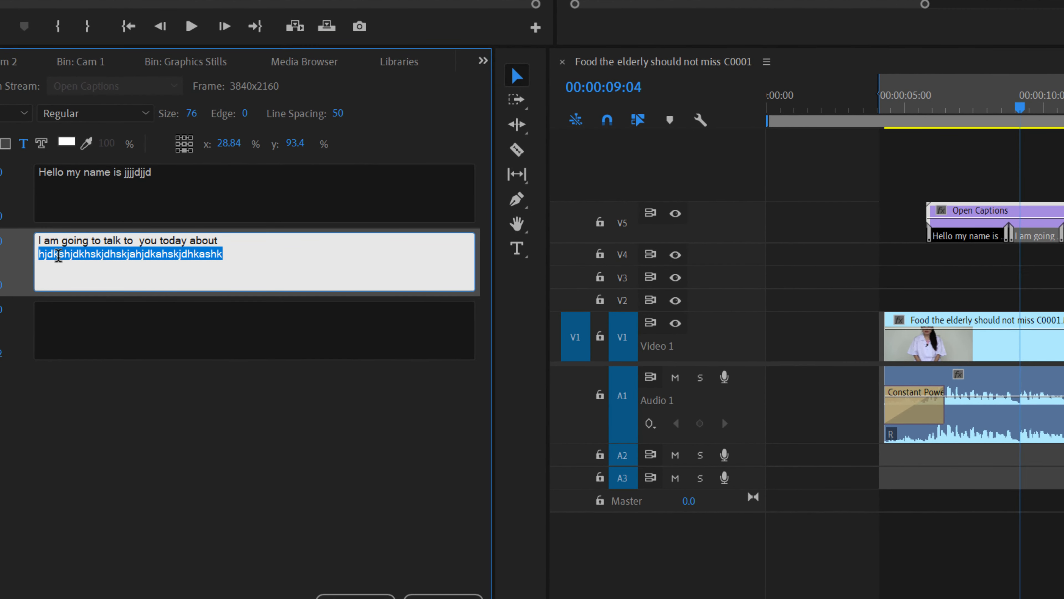
{"action": "right_click", "coordinate": [59, 256]}
{"action": "left_click", "coordinate": [96, 290]}
{"action": "left_click", "coordinate": [81, 310]}
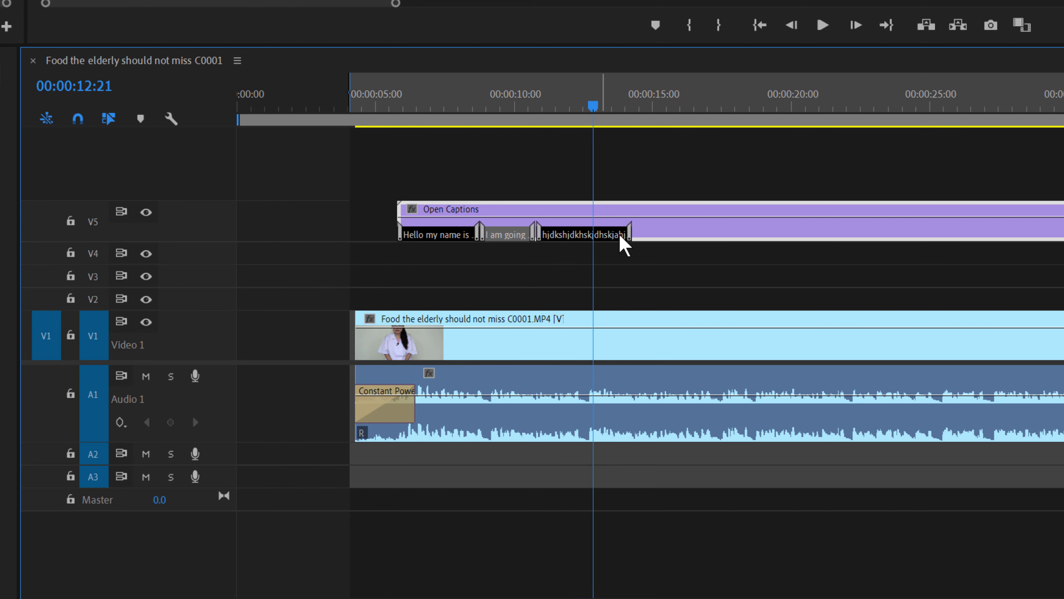
Add a fourth blank caption and stretch it to run from the third caption's end at 00:00:08:12 to 00:00:14:21
{"action": "right_click", "coordinate": [648, 234]}
{"action": "left_click", "coordinate": [687, 283]}
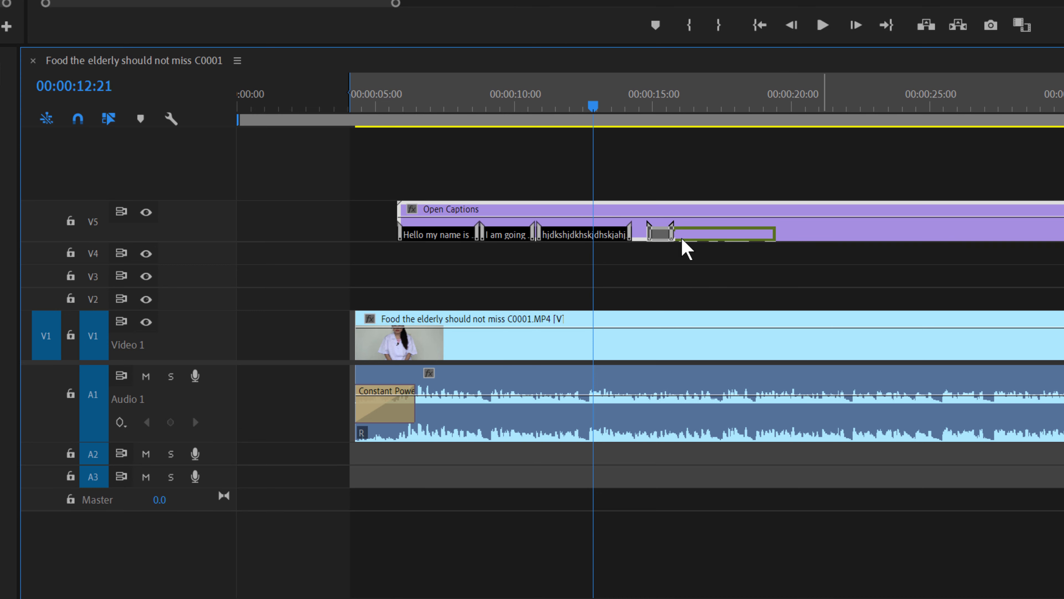
{"action": "left_click", "coordinate": [666, 234]}
{"action": "left_click_drag", "start_coordinate": [763, 240], "coordinate": [772, 237]}
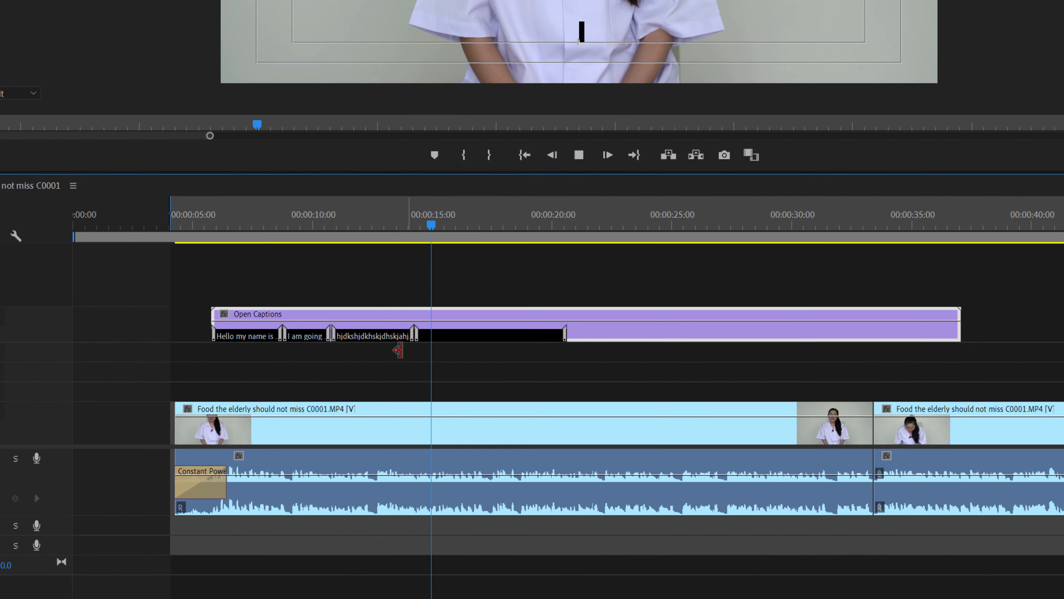
Stop playback at 00:00:14:24 and enter "ghdsdhksjahdkjahkkhk" as the fourth caption's text
{"action": "key", "text": "space"}
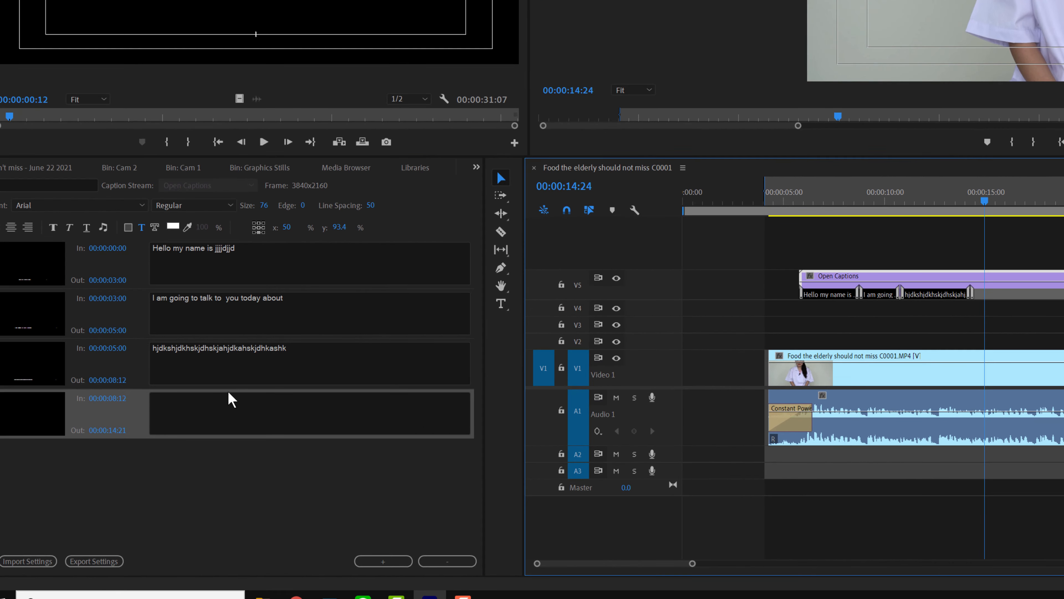
{"action": "left_click", "coordinate": [180, 399]}
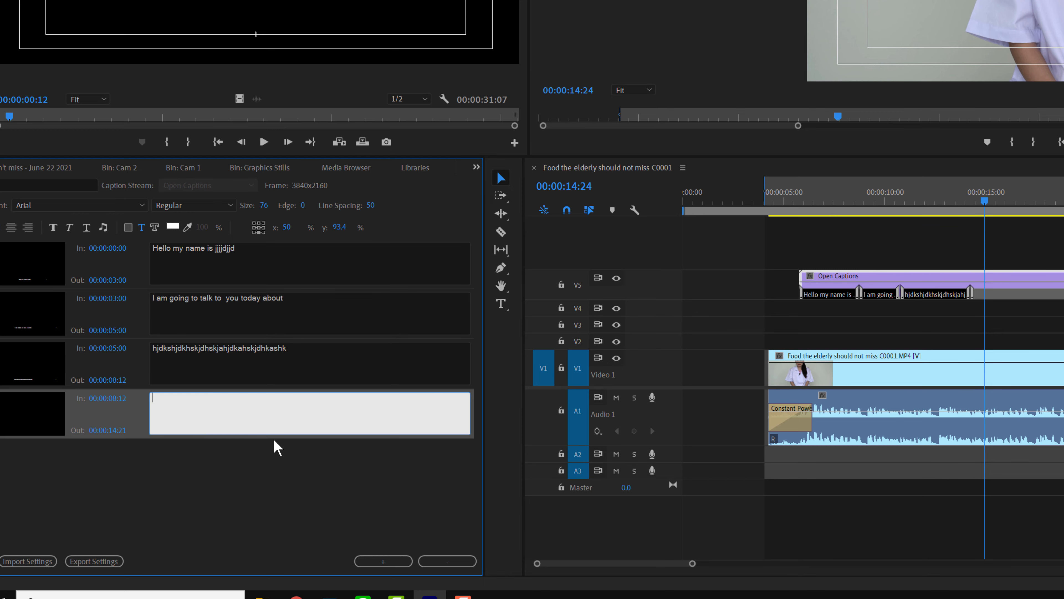
{"action": "type", "text": "ghdsdhksjahdkjahkkhk"}
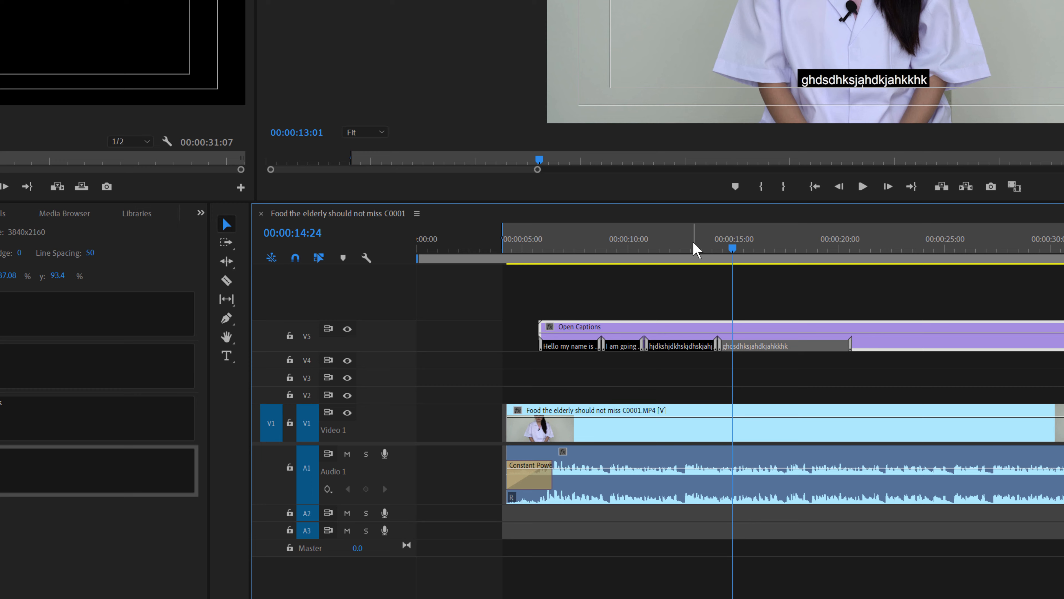
Shorten the fourth caption to end at 00:00:11:19 and move the playhead on to 00:00:19:17
{"action": "left_click", "coordinate": [694, 245]}
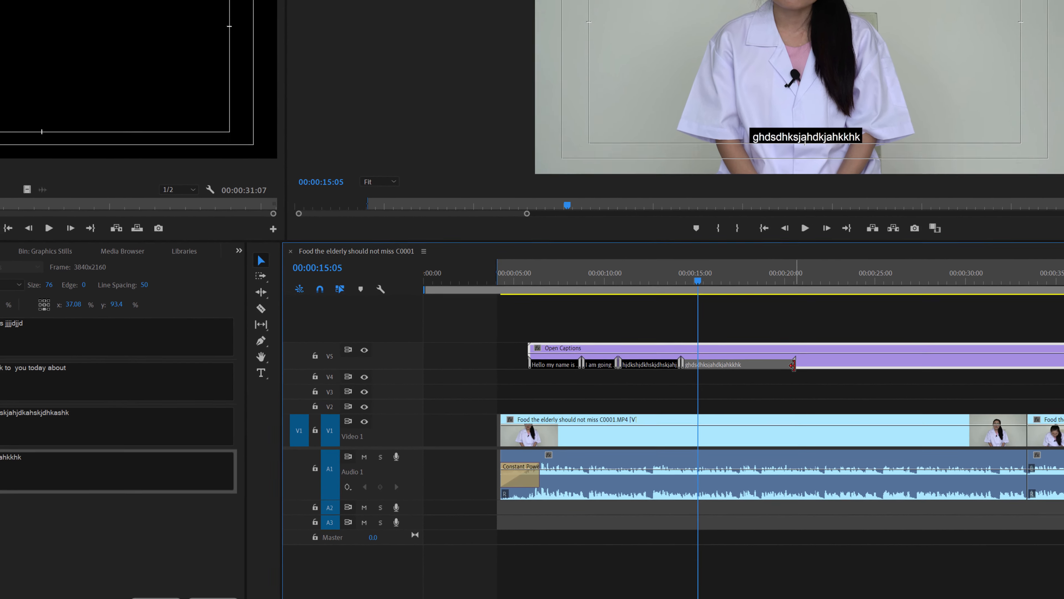
{"action": "left_click_drag", "start_coordinate": [793, 364], "coordinate": [702, 380]}
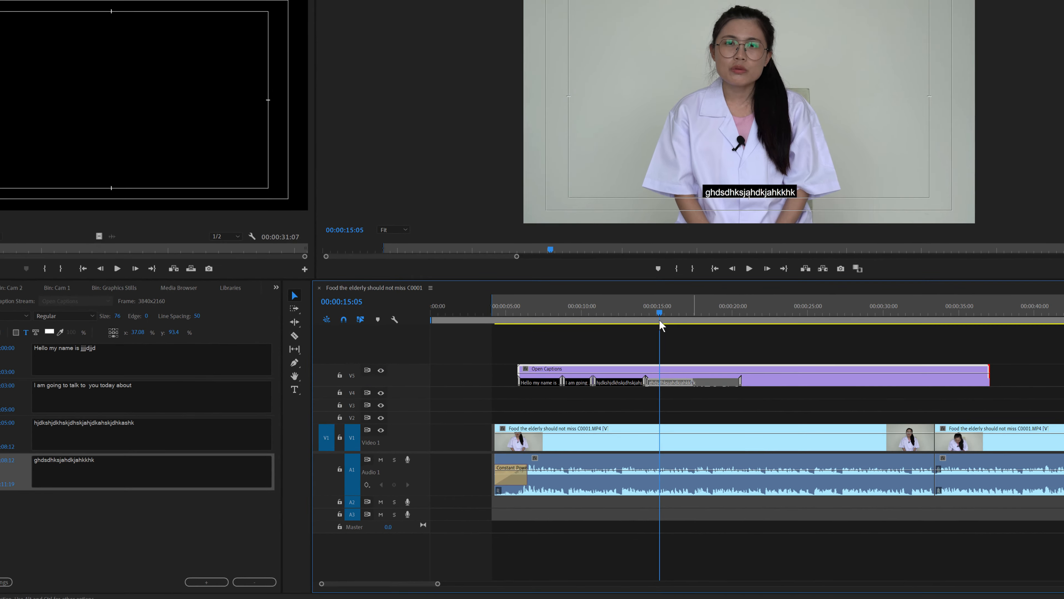
{"action": "left_click_drag", "start_coordinate": [669, 310], "coordinate": [705, 339]}
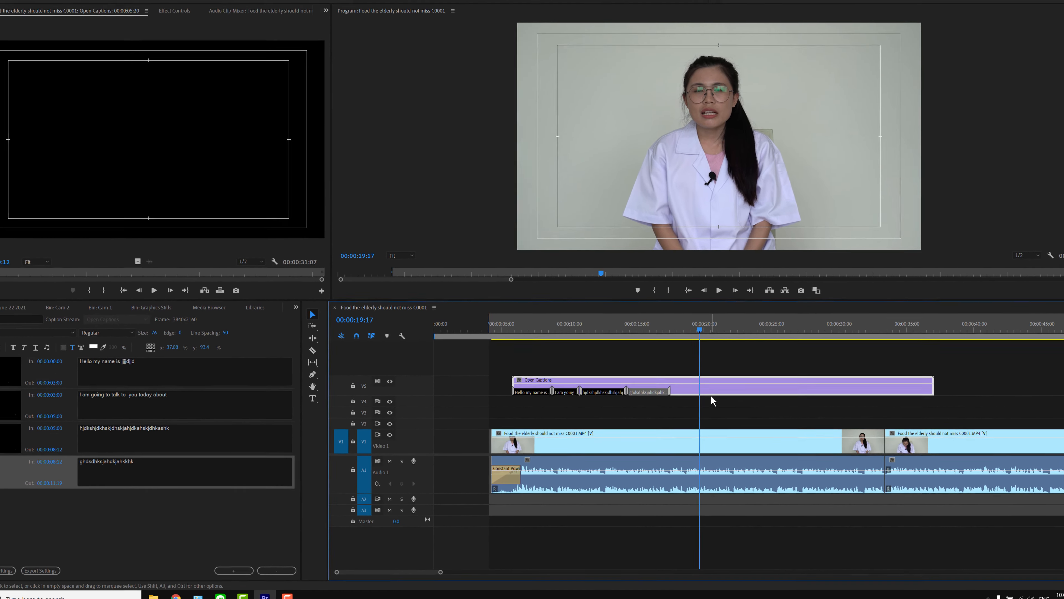
Add a fifth blank caption after the fourth, leaving a gap, and align its start with the playhead at about 19 seconds
{"action": "right_click", "coordinate": [719, 388]}
{"action": "left_click", "coordinate": [752, 411]}
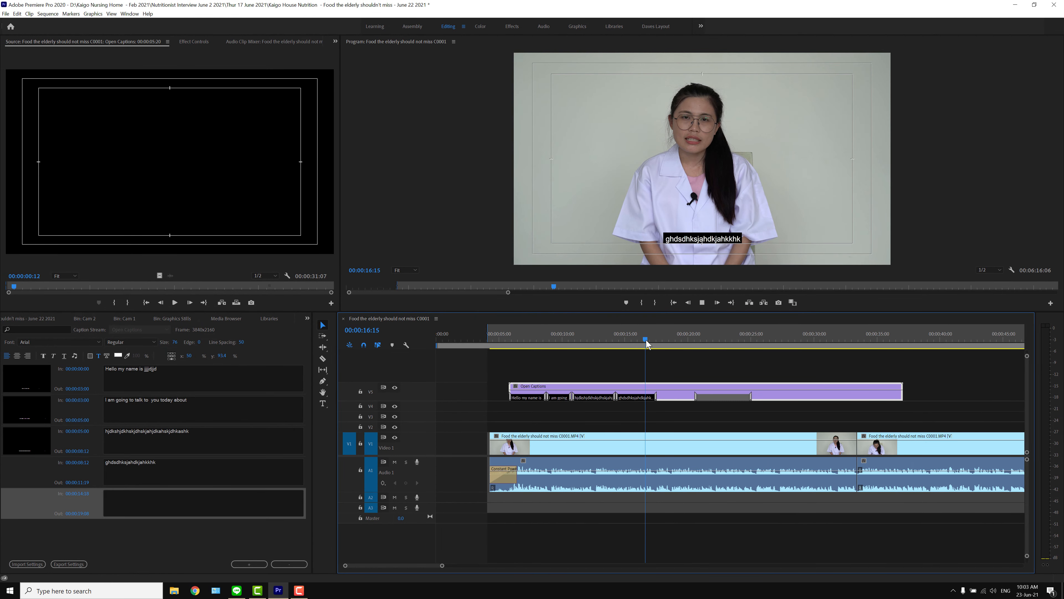
{"action": "key", "text": "space"}
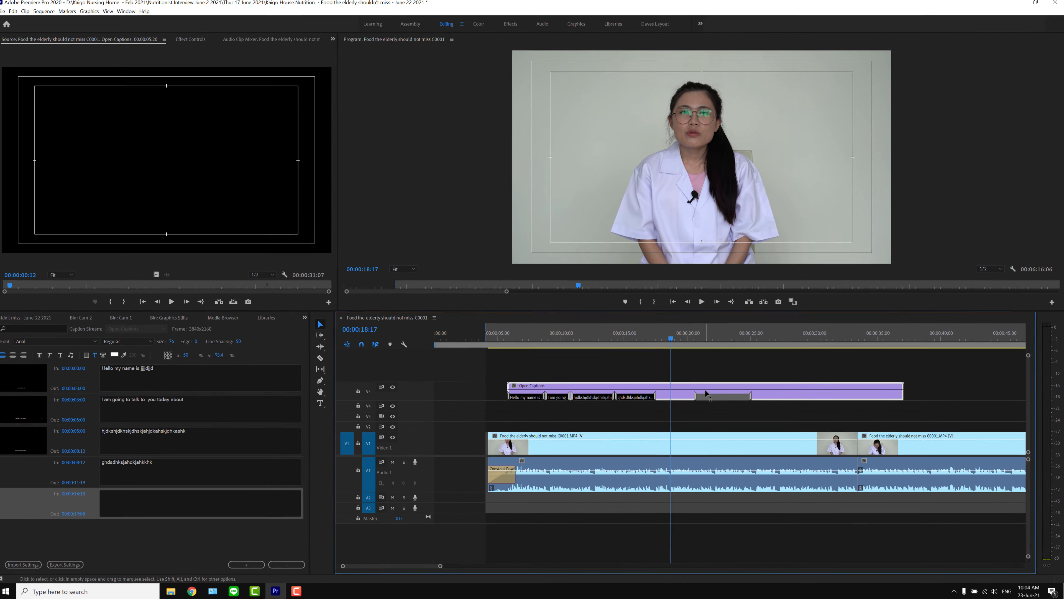
{"action": "left_click_drag", "start_coordinate": [706, 396], "coordinate": [664, 331]}
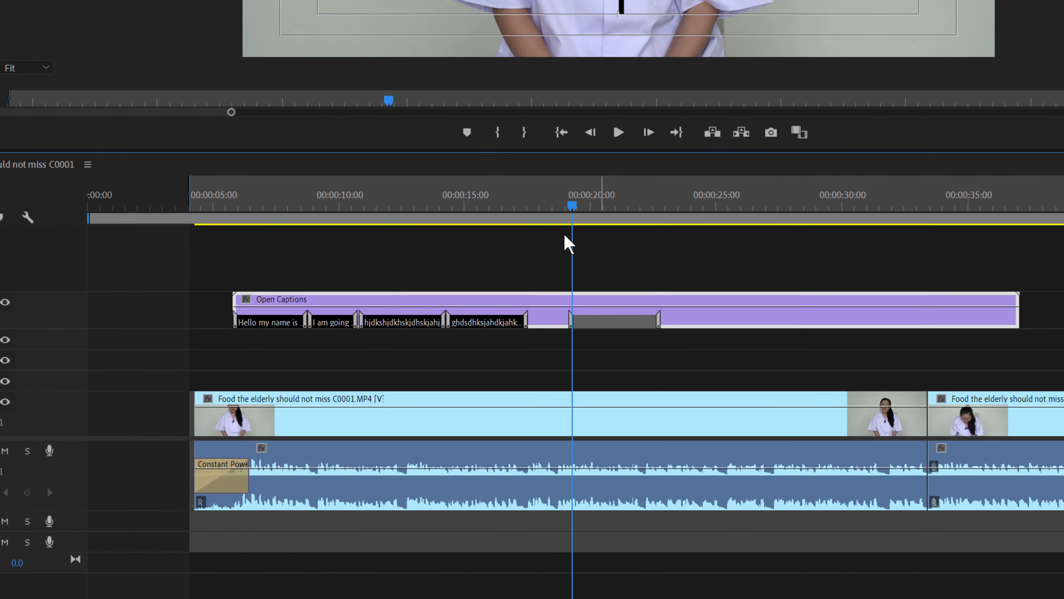
Play back the opening captions from about 00:00:05:00 against the speech and move the playhead to 00:00:09:12
{"action": "left_click", "coordinate": [561, 216]}
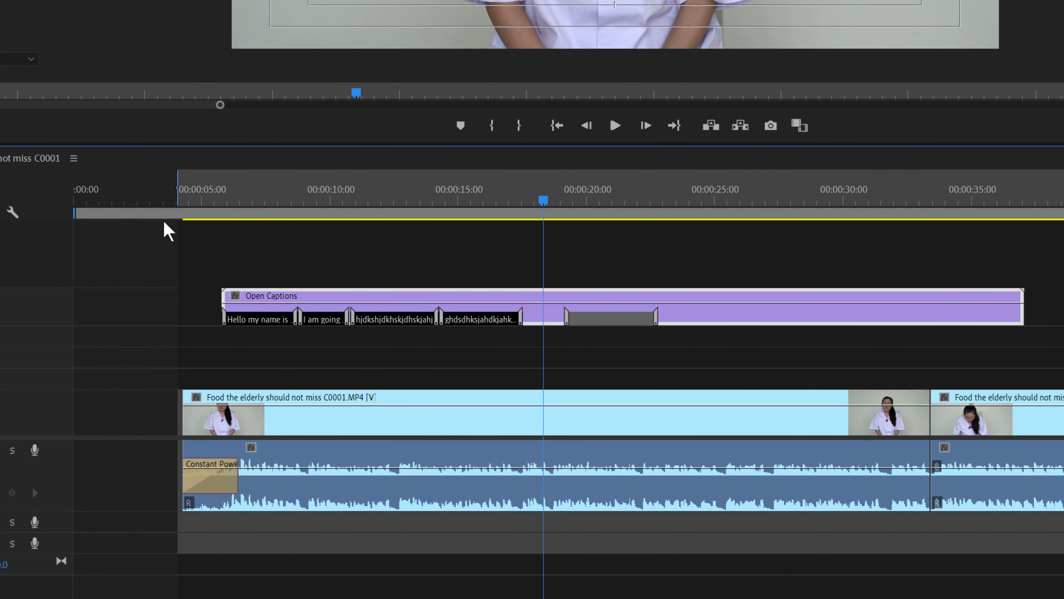
{"action": "left_click", "coordinate": [204, 203]}
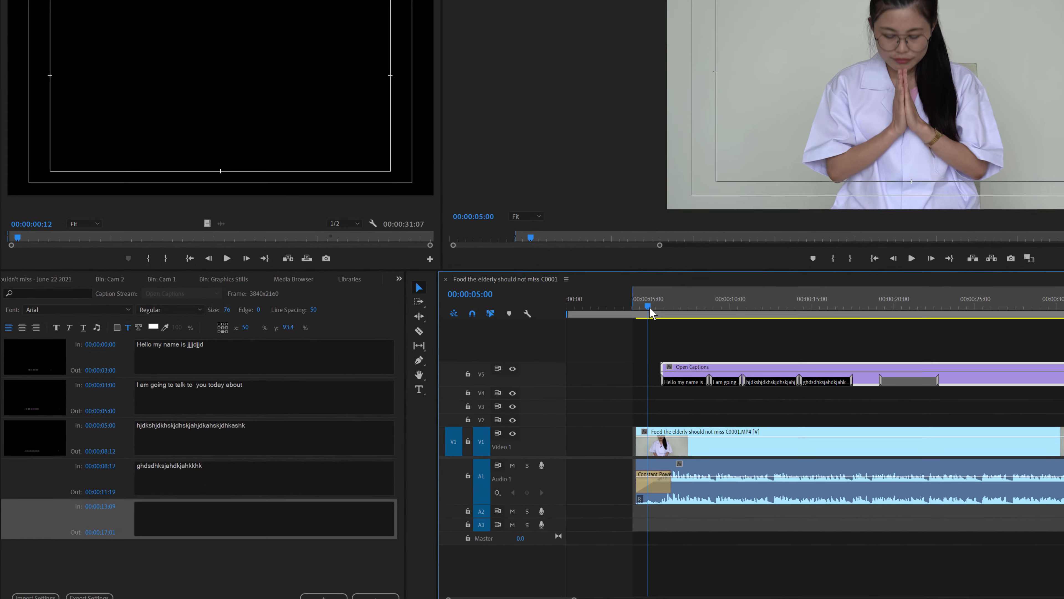
{"action": "key", "text": "space"}
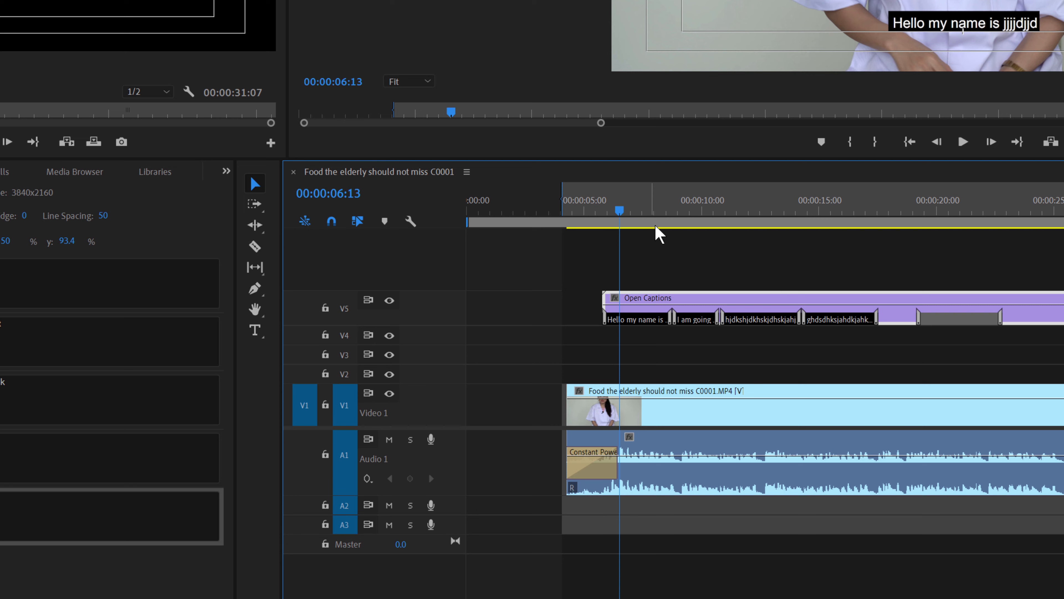
{"action": "left_click", "coordinate": [601, 212]}
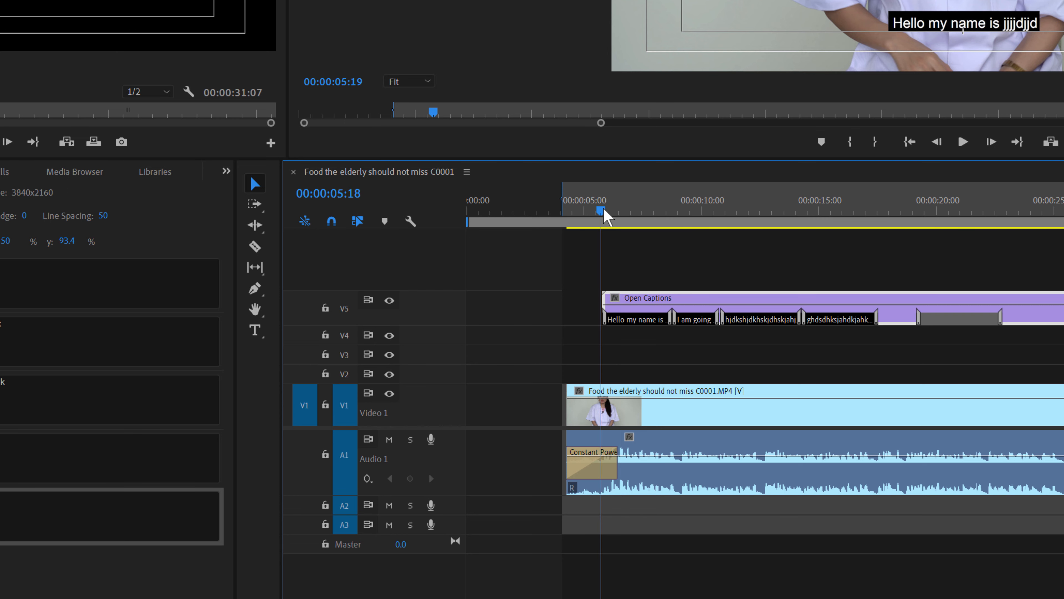
{"action": "key", "text": "space"}
{"action": "key", "text": "space"}
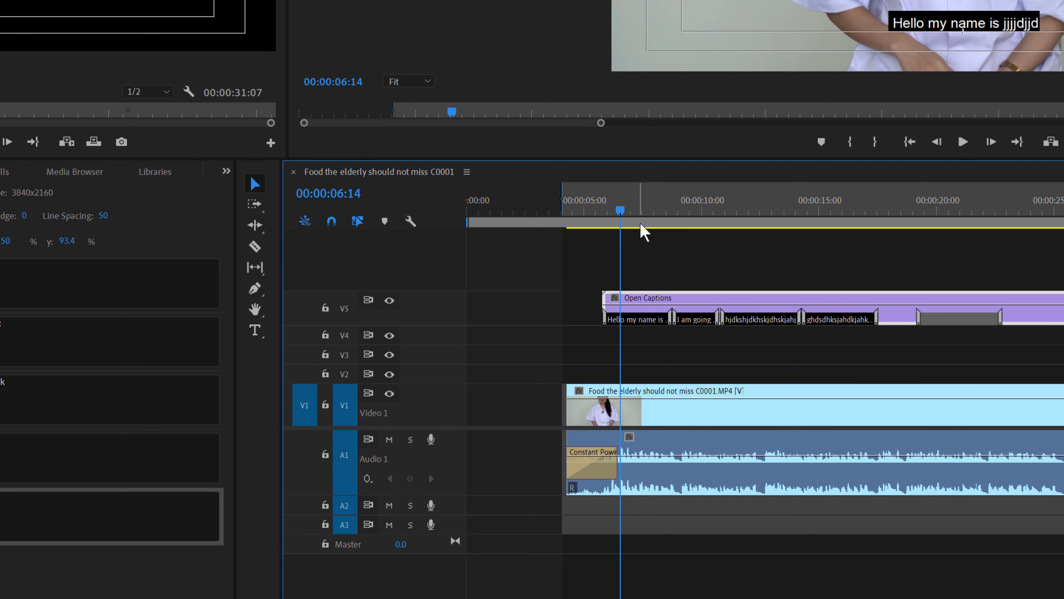
{"action": "left_click", "coordinate": [690, 210]}
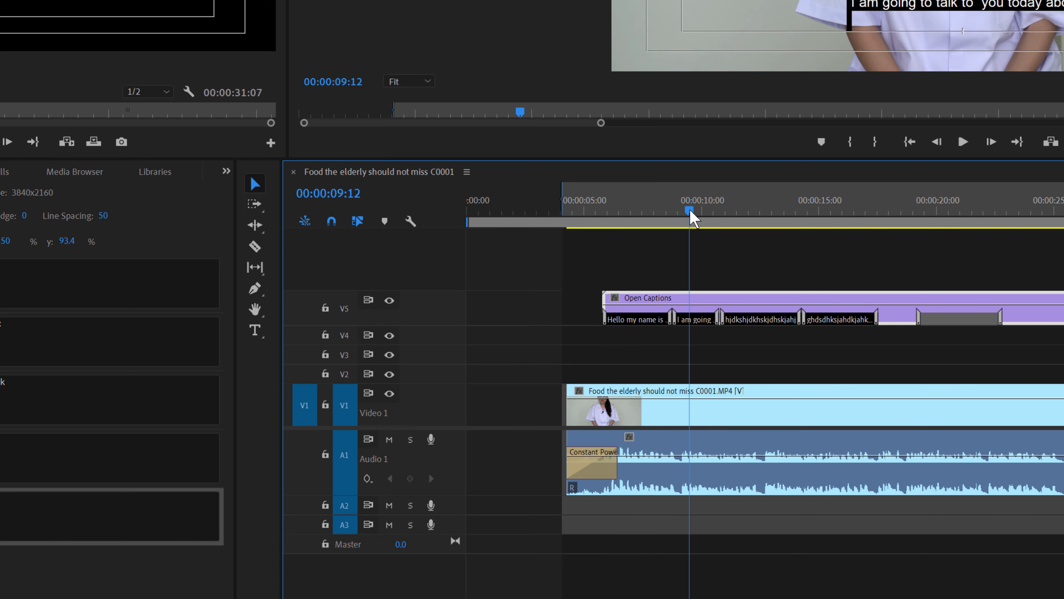
Select all five captions, set their text size to 110 and save the project
{"action": "left_click", "coordinate": [692, 320]}
{"action": "left_click", "coordinate": [768, 322]}
{"action": "left_click", "coordinate": [656, 325]}
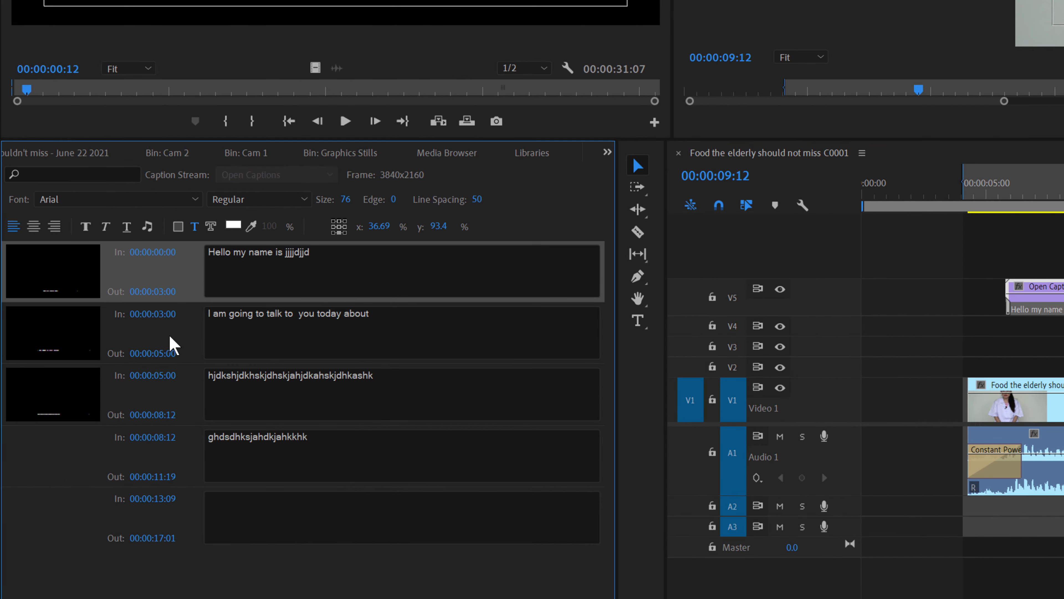
{"action": "left_click", "coordinate": [171, 339]}
{"action": "left_click", "coordinate": [176, 277]}
{"action": "left_click", "coordinate": [174, 517], "text": "shift"}
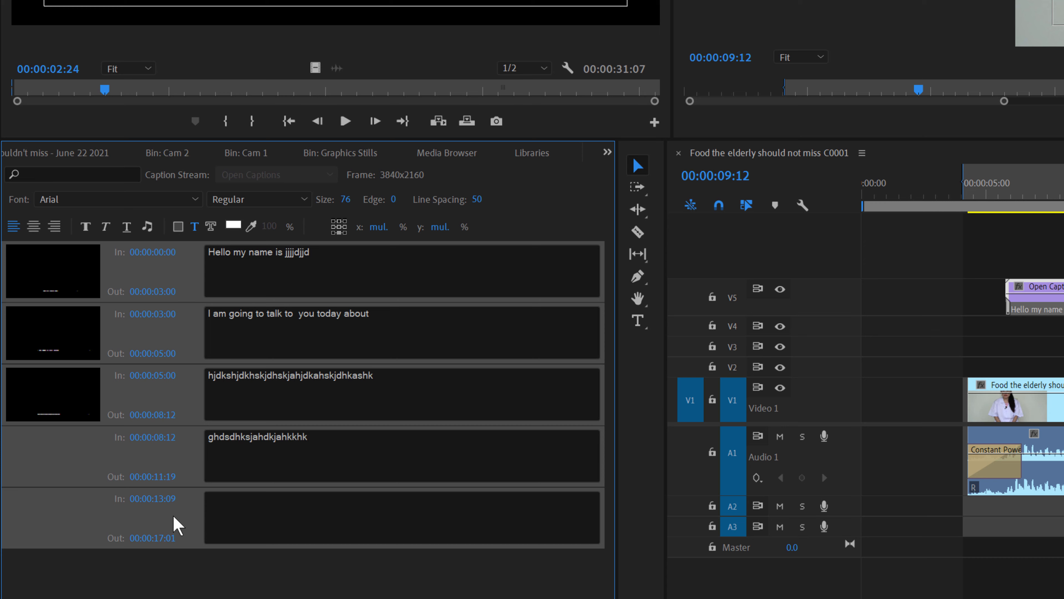
{"action": "left_click_drag", "start_coordinate": [345, 199], "coordinate": [379, 203]}
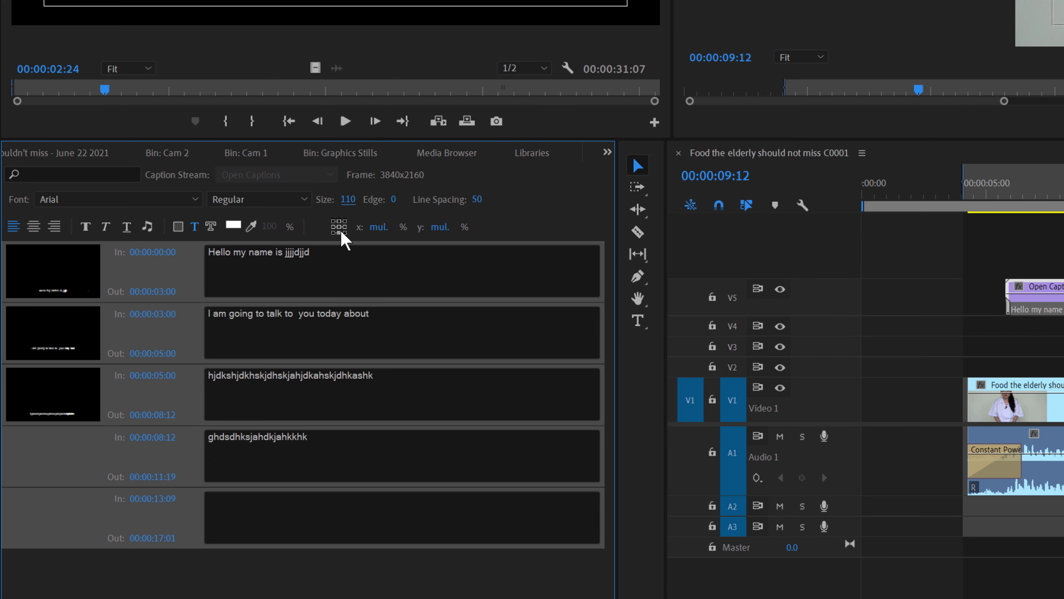
{"action": "key", "text": "ctrl+s"}
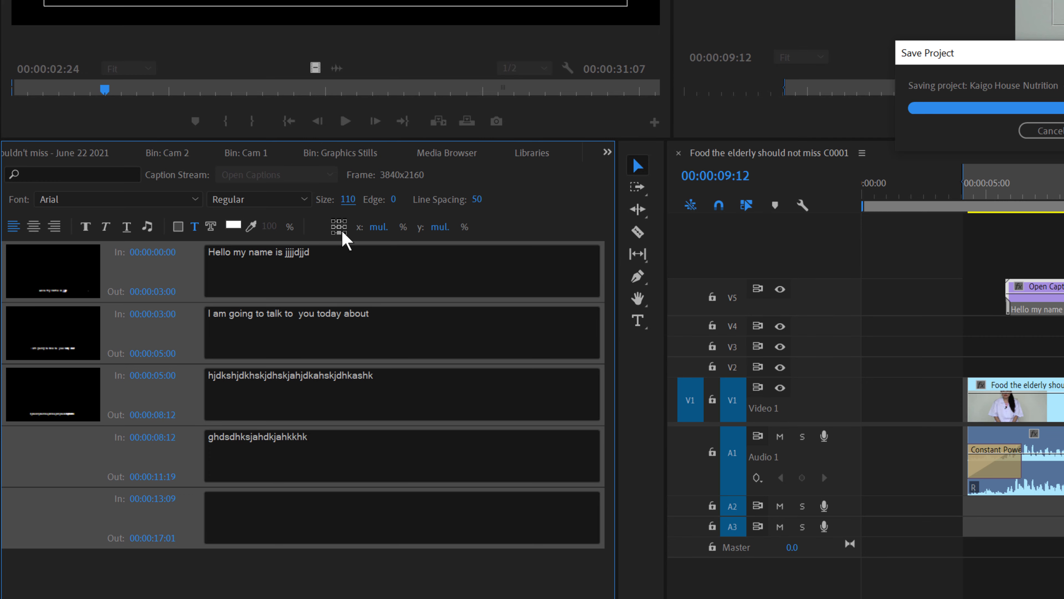
Position all five captions in the centre of the frame and check the result up to about 15 seconds
{"action": "left_click", "coordinate": [338, 227]}
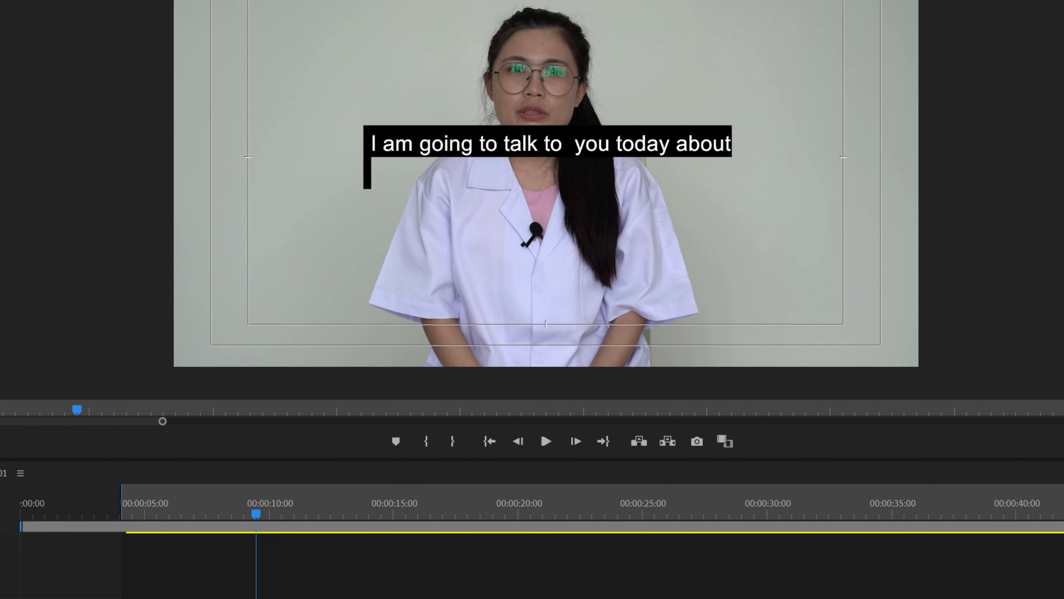
{"action": "left_click", "coordinate": [322, 512]}
{"action": "left_click", "coordinate": [394, 513]}
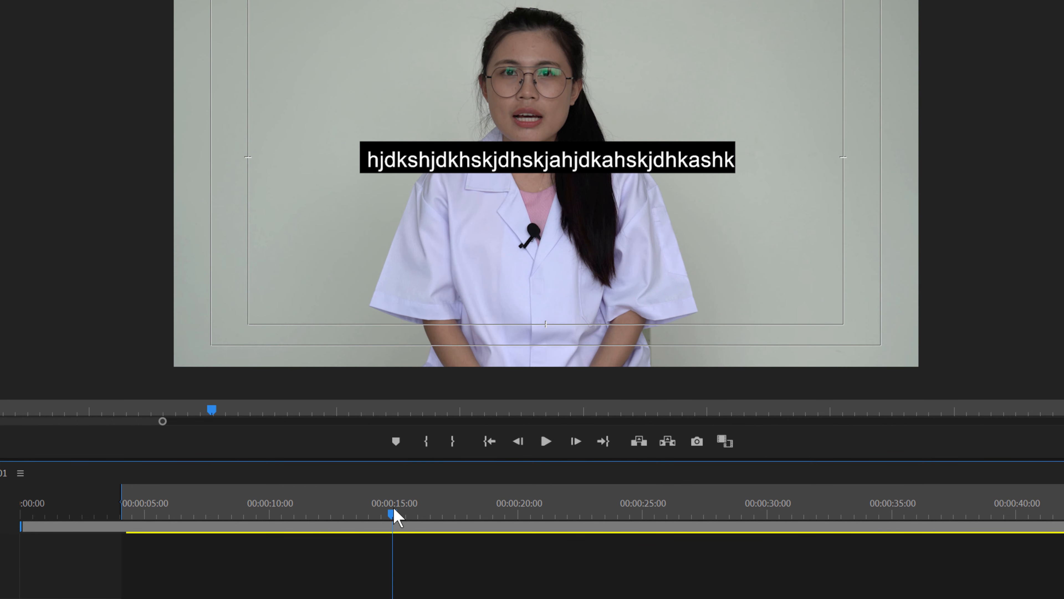
Enter "dsdsadsadsadasdasdsadasda" as the fifth caption's text at about 20 seconds, and return the playhead to 00:00:12:01
{"action": "left_click", "coordinate": [524, 514]}
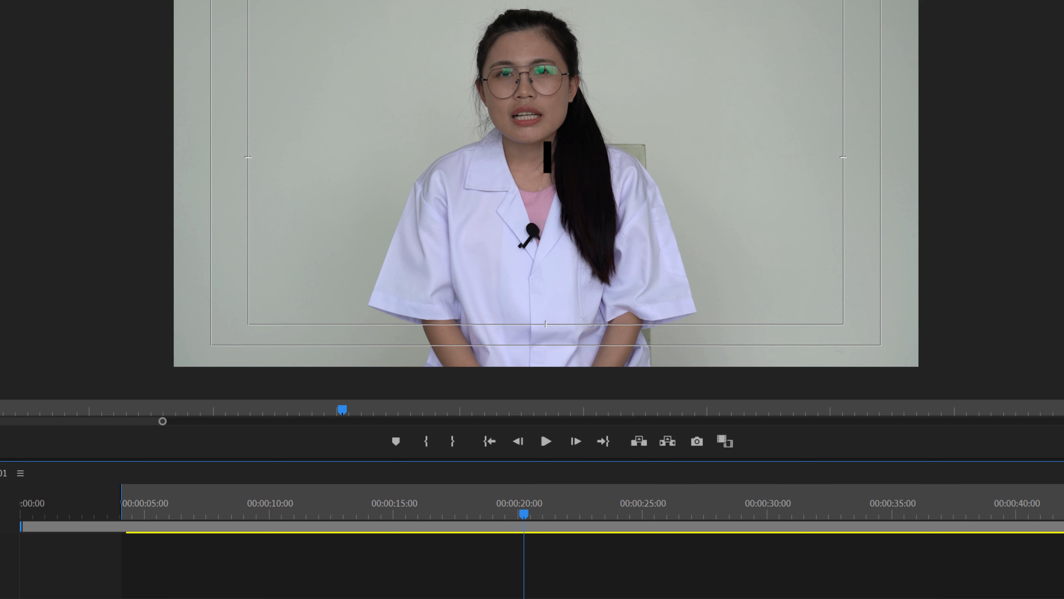
{"action": "type", "text": "dsdsadsadsadasd"}
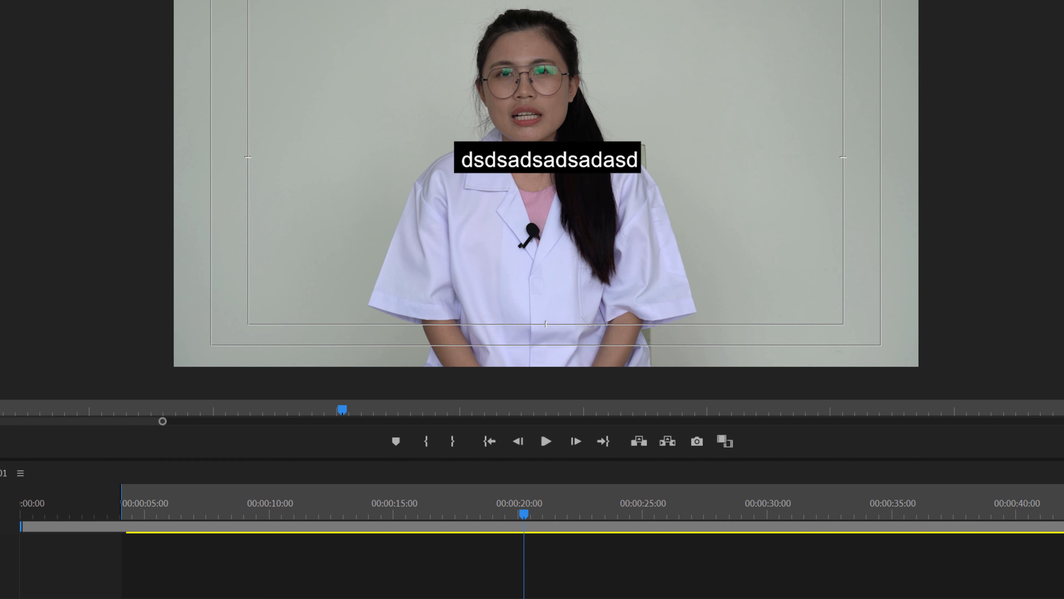
{"action": "type", "text": "asdsadasda"}
{"action": "left_click", "coordinate": [320, 513]}
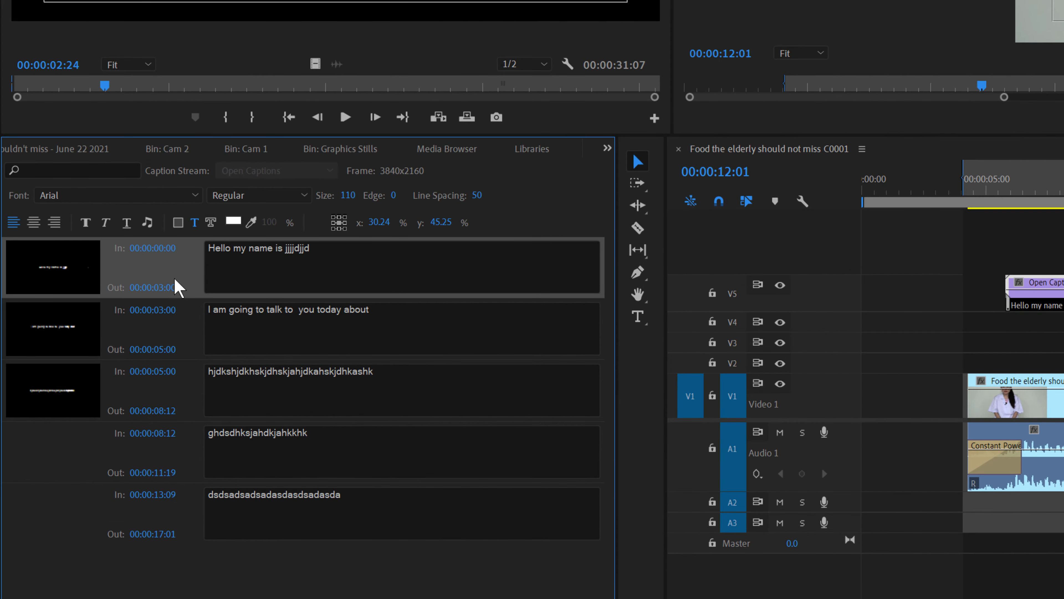
Select all five captions and anchor them at the bottom centre of the frame, then select the third caption on the timeline
{"action": "left_click", "coordinate": [184, 524], "text": "shift"}
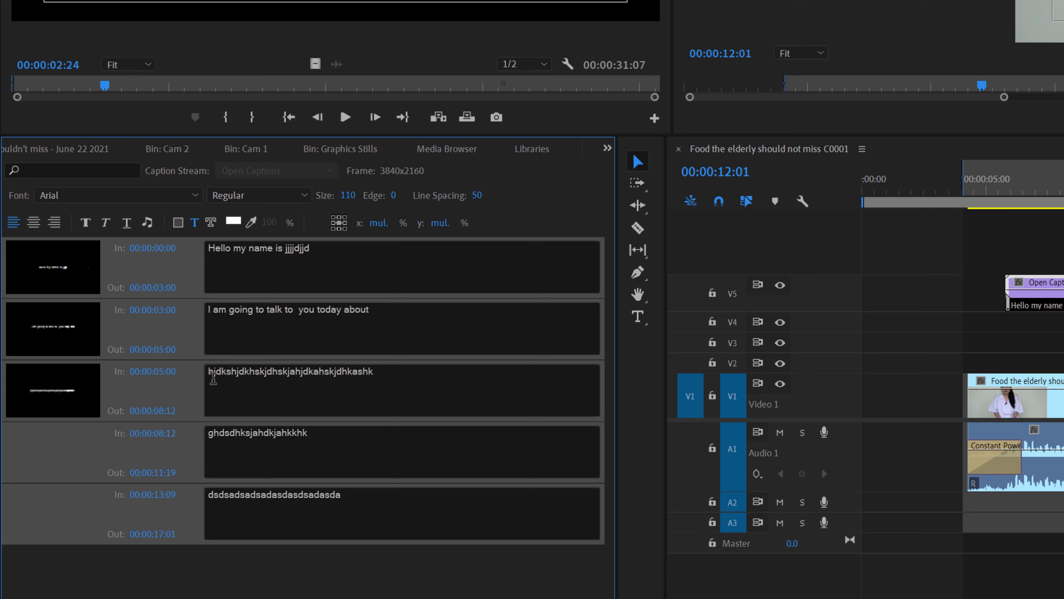
{"action": "left_click", "coordinate": [339, 229]}
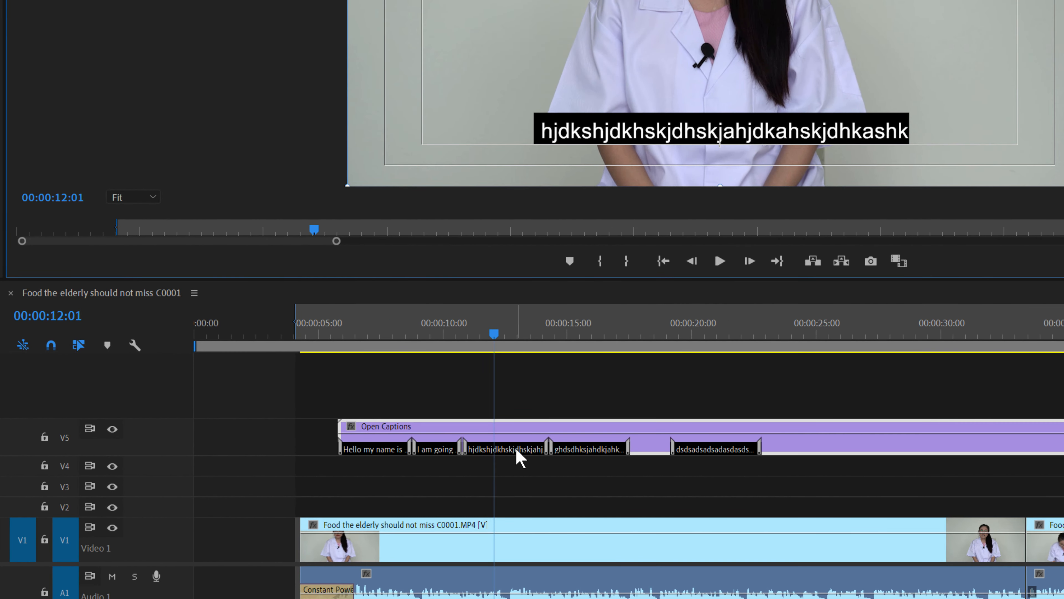
{"action": "left_click", "coordinate": [517, 450]}
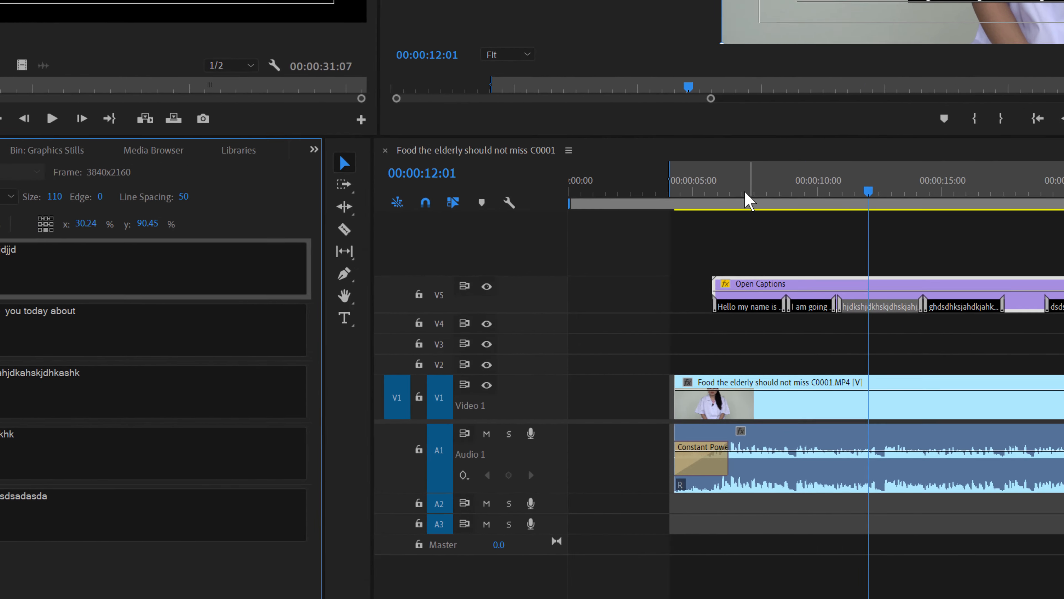
Play back the first caption from just before its start to check its position, stopping at 00:00:06:15
{"action": "left_click", "coordinate": [1040, 173]}
{"action": "left_click", "coordinate": [926, 5]}
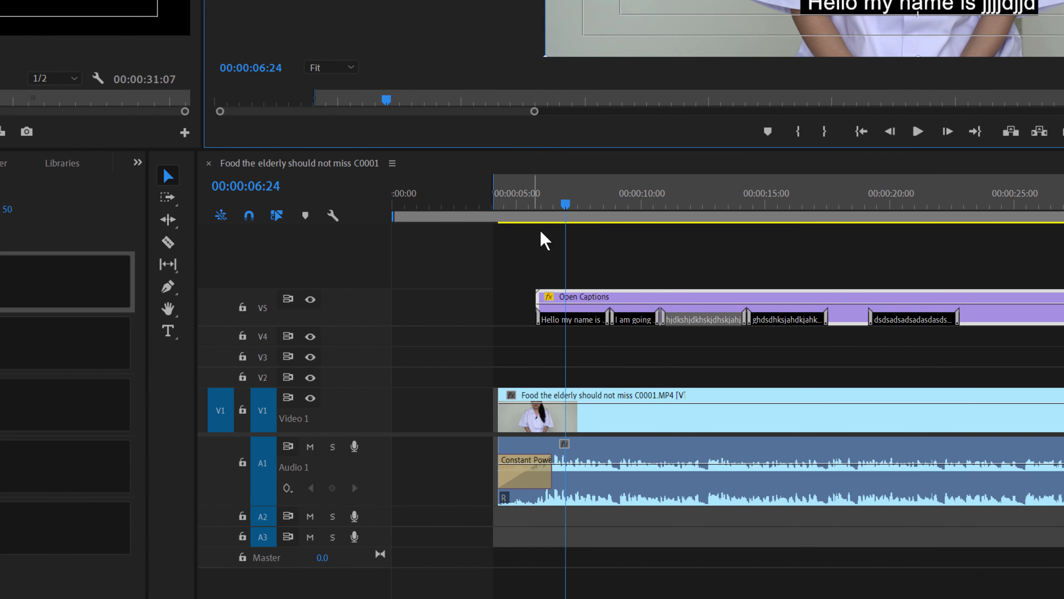
{"action": "left_click", "coordinate": [525, 205]}
{"action": "key", "text": "space"}
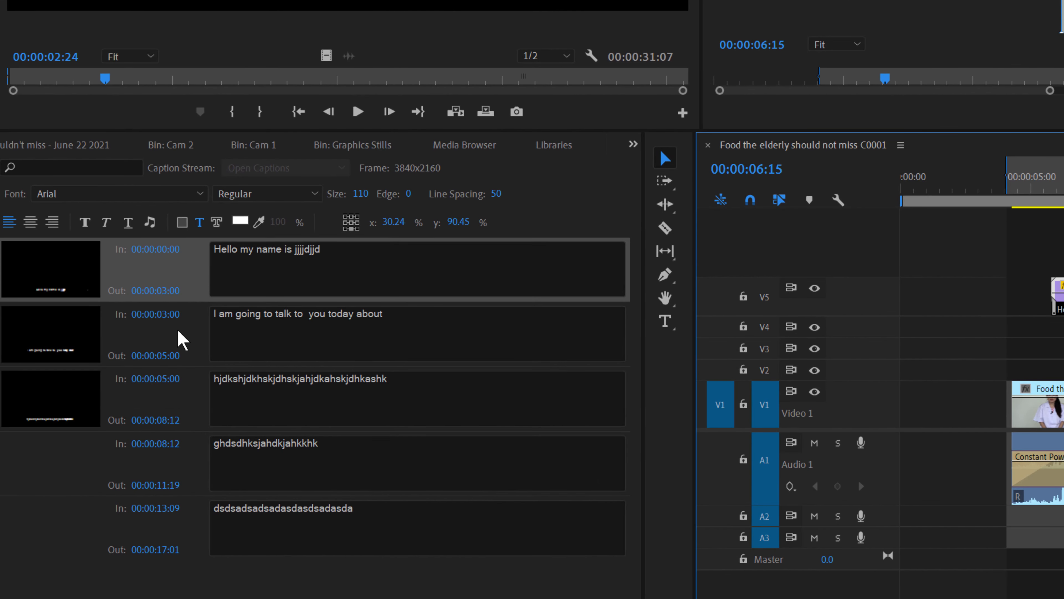
Select all five captions and change their background colour to dark grey 433C3C
{"action": "left_click", "coordinate": [187, 331]}
{"action": "left_click", "coordinate": [178, 290]}
{"action": "left_click", "coordinate": [178, 278]}
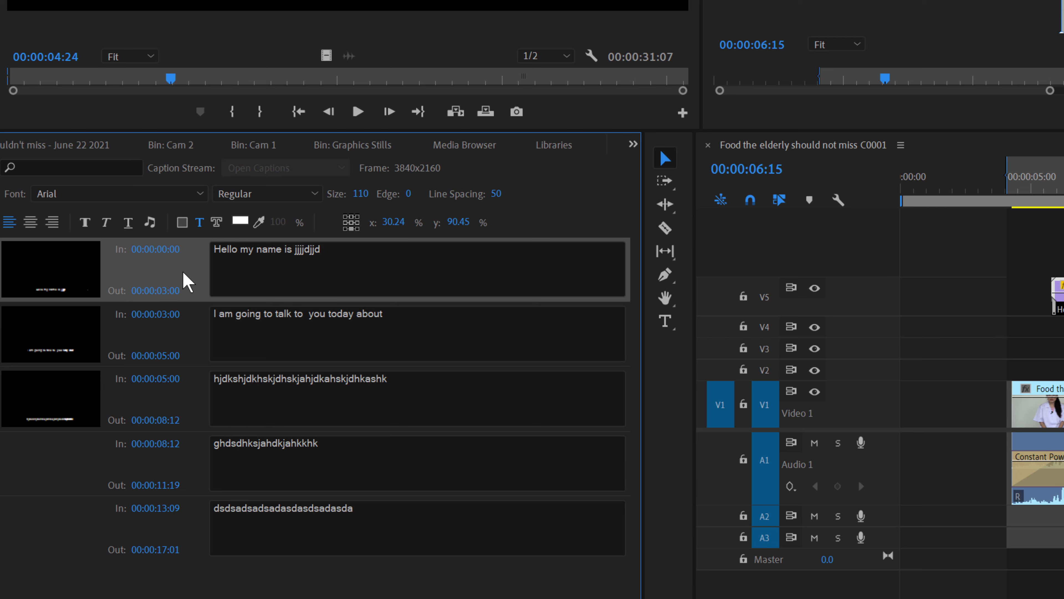
{"action": "left_click", "coordinate": [190, 525], "text": "shift"}
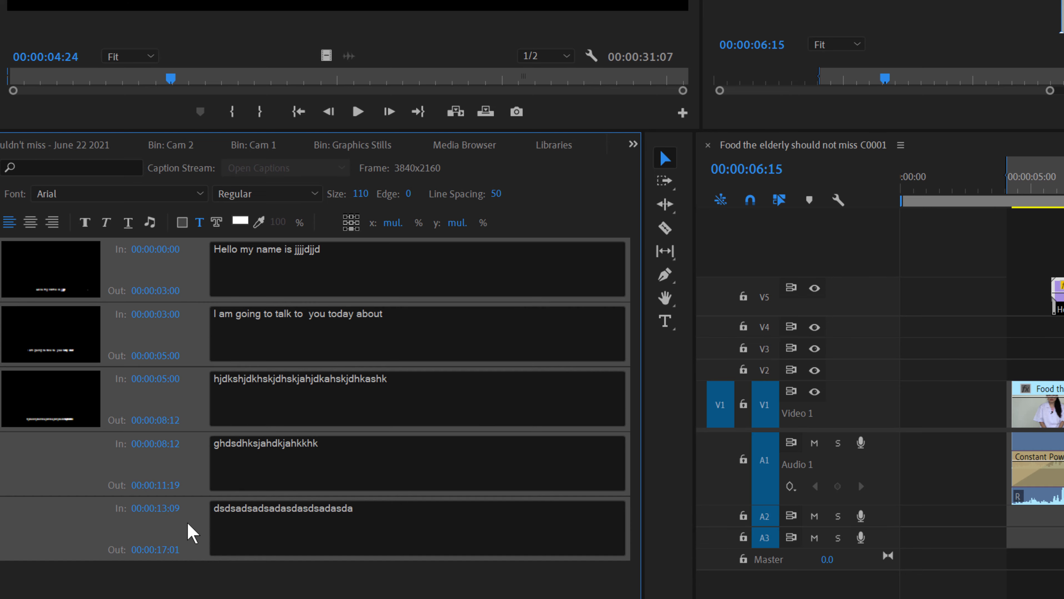
{"action": "left_click", "coordinate": [182, 223]}
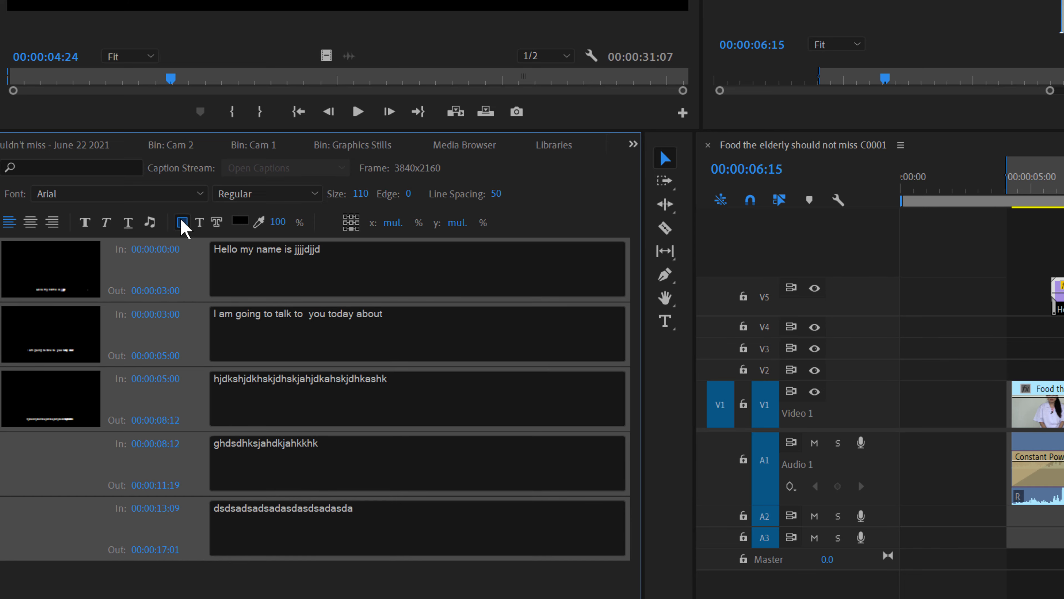
{"action": "left_click", "coordinate": [240, 221]}
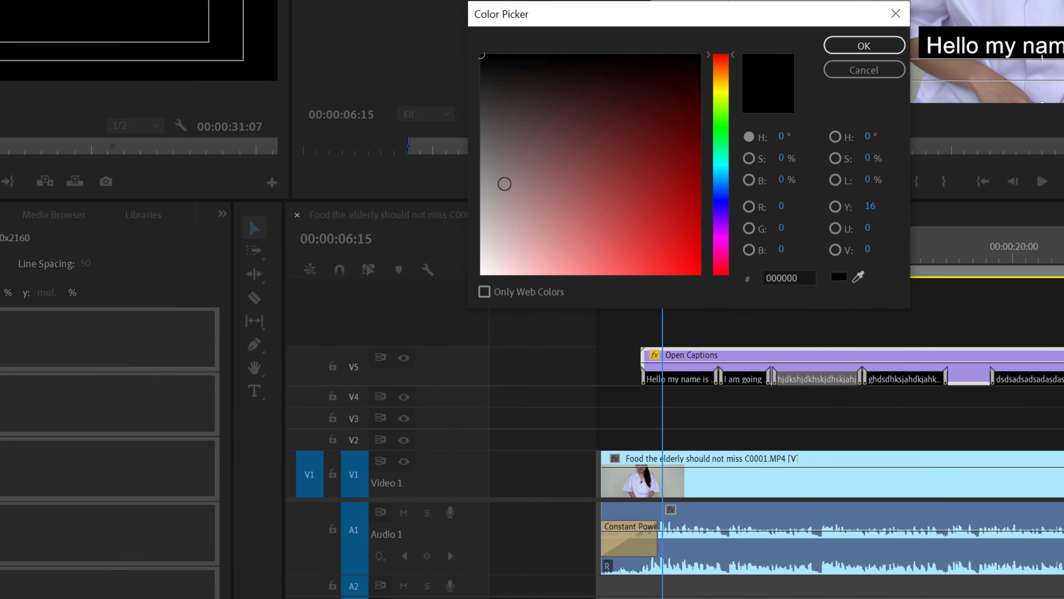
{"action": "left_click", "coordinate": [513, 171]}
{"action": "mouse_move", "coordinate": [497, 171]}
{"action": "left_mouse_down"}
{"action": "mouse_move", "coordinate": [466, 110]}
{"action": "mouse_move", "coordinate": [487, 110]}
{"action": "mouse_move", "coordinate": [477, 124]}
{"action": "mouse_move", "coordinate": [504, 112]}
{"action": "left_mouse_up"}
{"action": "left_click", "coordinate": [863, 45]}
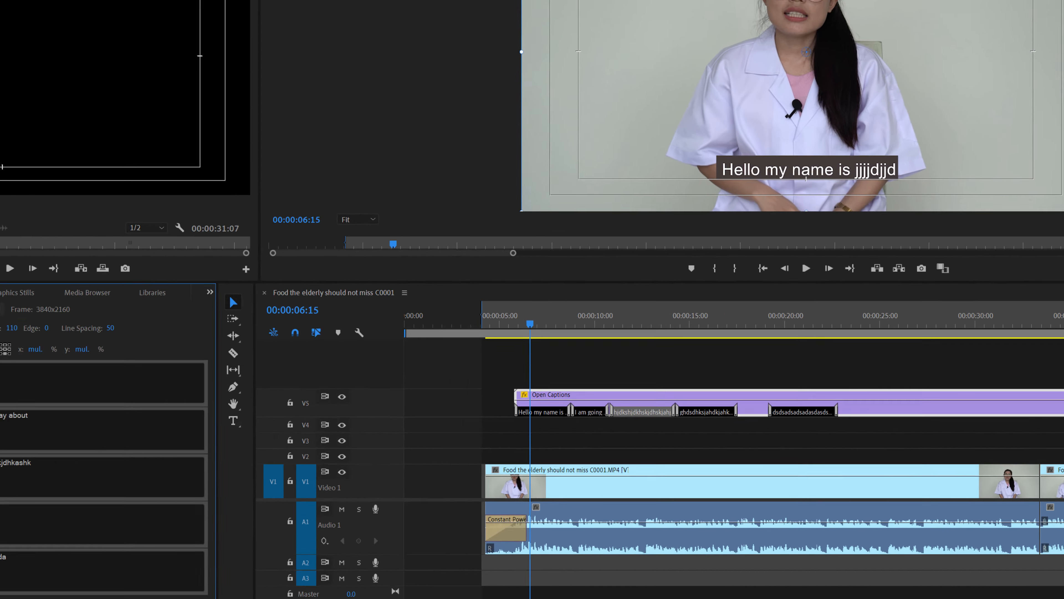
Set the text colour of all five captions to red and give the text a black outline with edge 11
{"action": "left_click", "coordinate": [77, 326]}
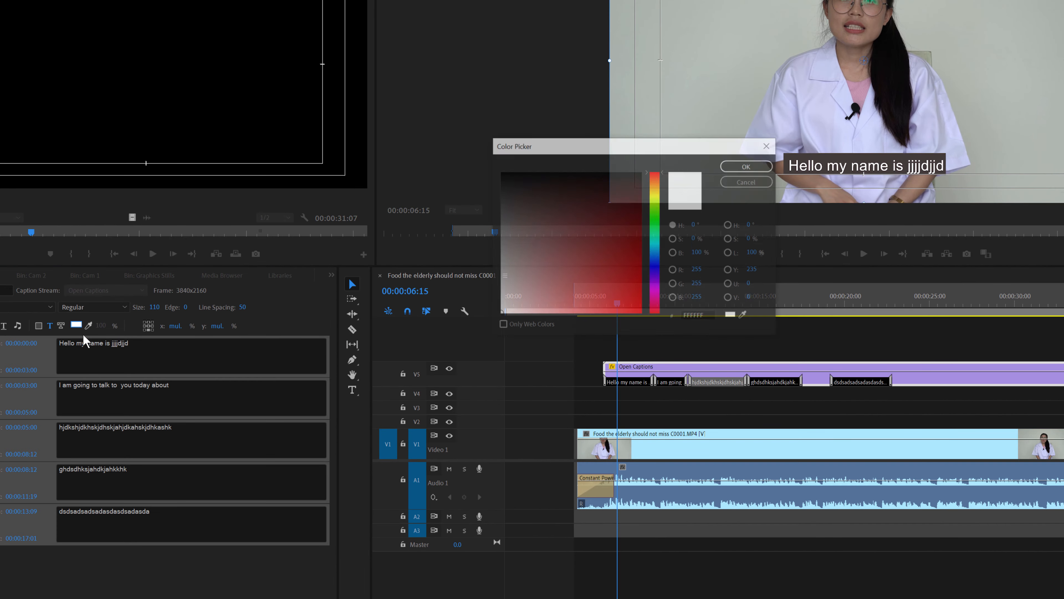
{"action": "left_click_drag", "start_coordinate": [495, 301], "coordinate": [684, 302]}
{"action": "left_click", "coordinate": [748, 165]}
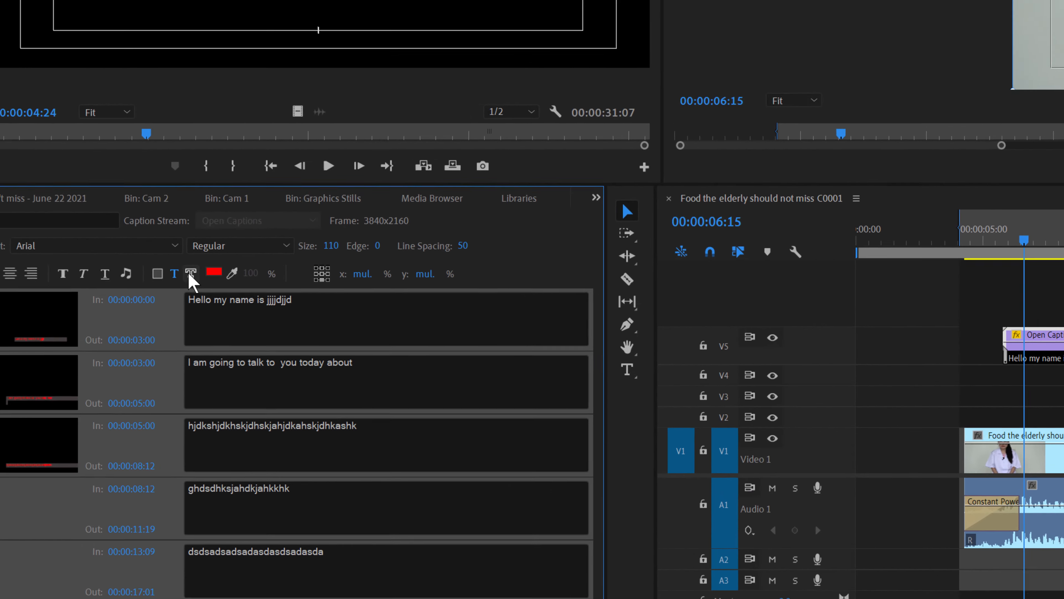
{"action": "left_click", "coordinate": [60, 326]}
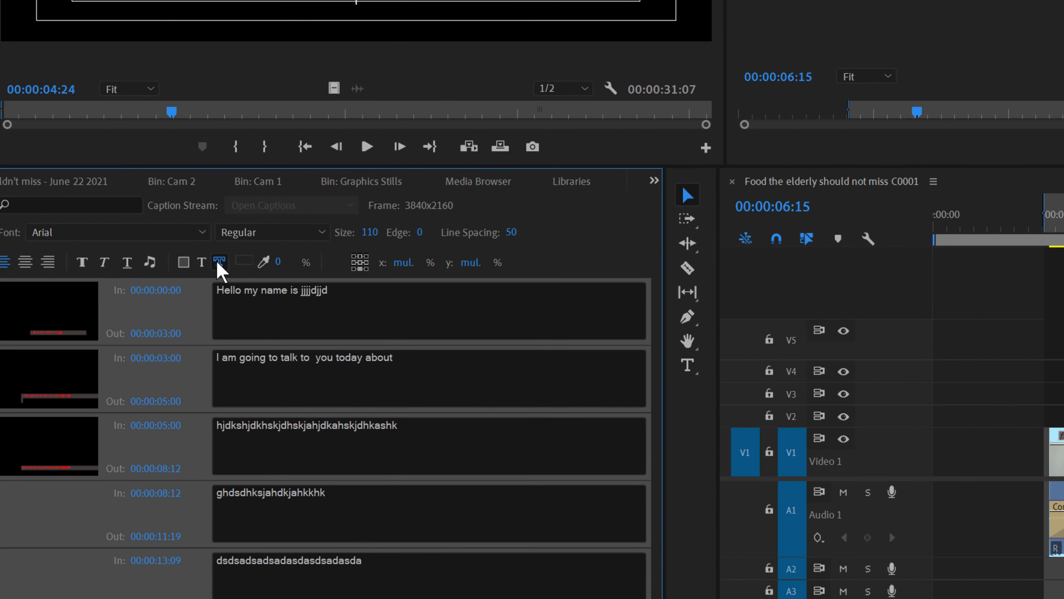
{"action": "left_click", "coordinate": [242, 261]}
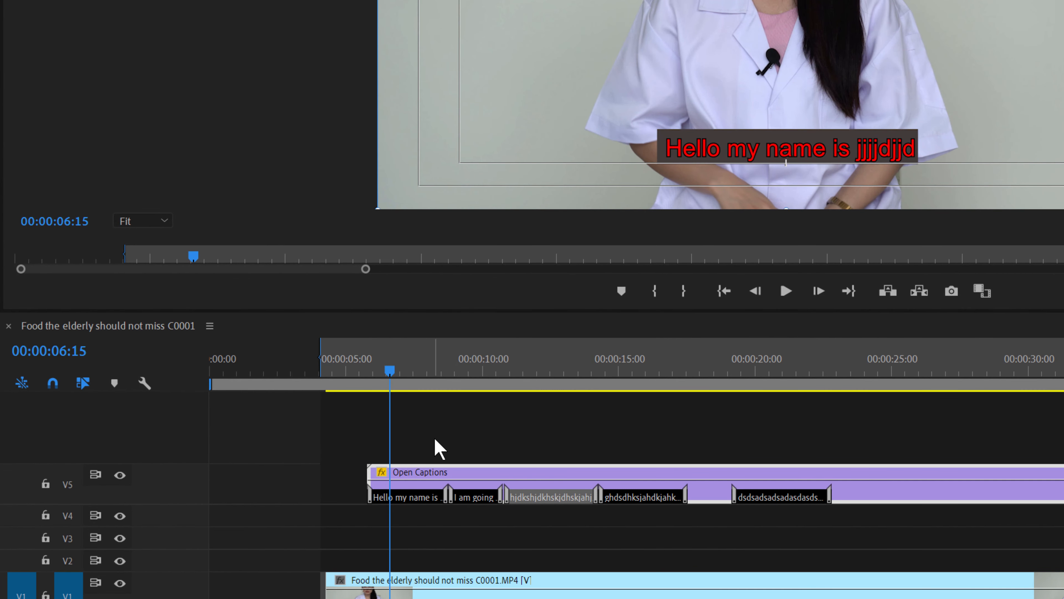
Play back the restyled first caption from 00:00:05:04 to 00:00:07:15
{"action": "left_click", "coordinate": [352, 368]}
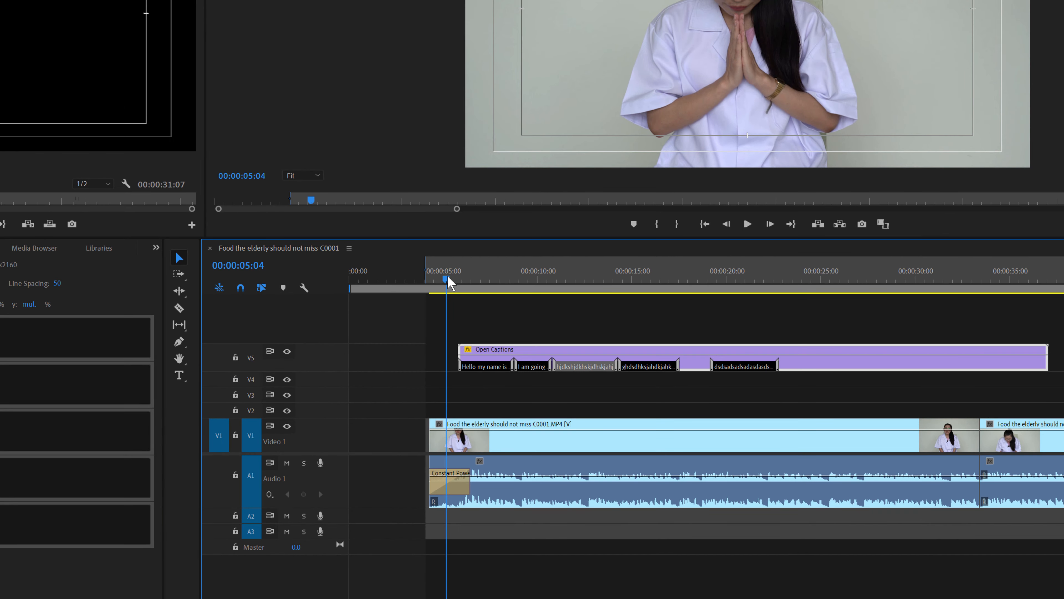
{"action": "key", "text": "space"}
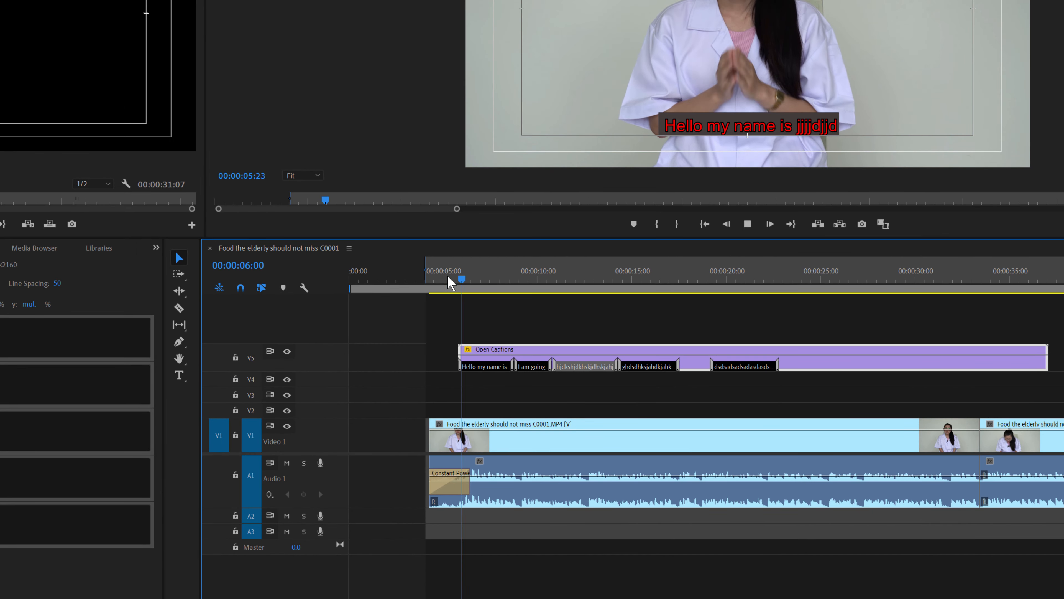
{"action": "key", "text": "space"}
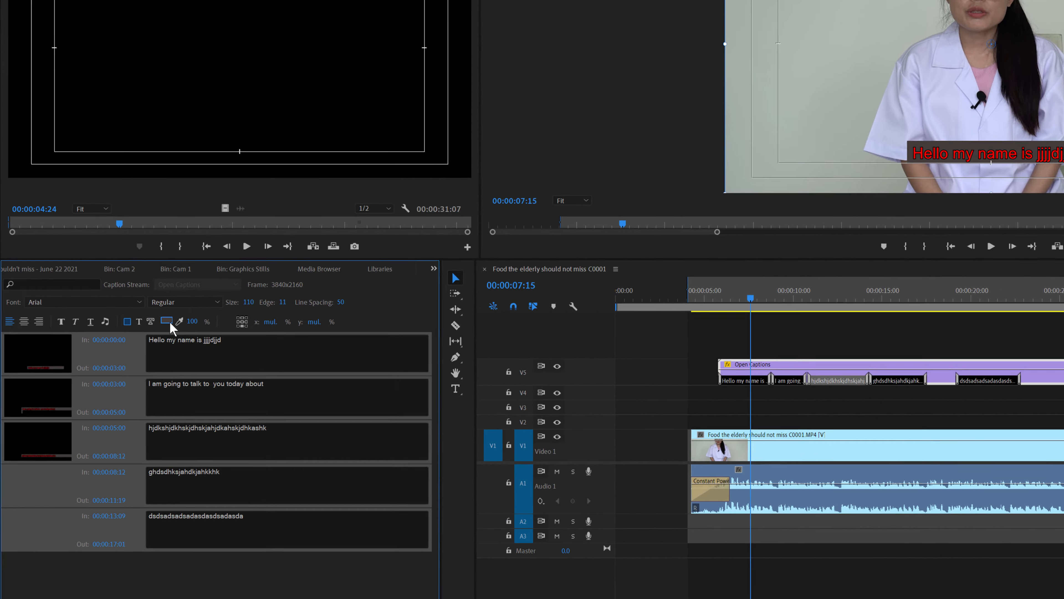
Set the background colour of all five captions to black
{"action": "left_click", "coordinate": [121, 354]}
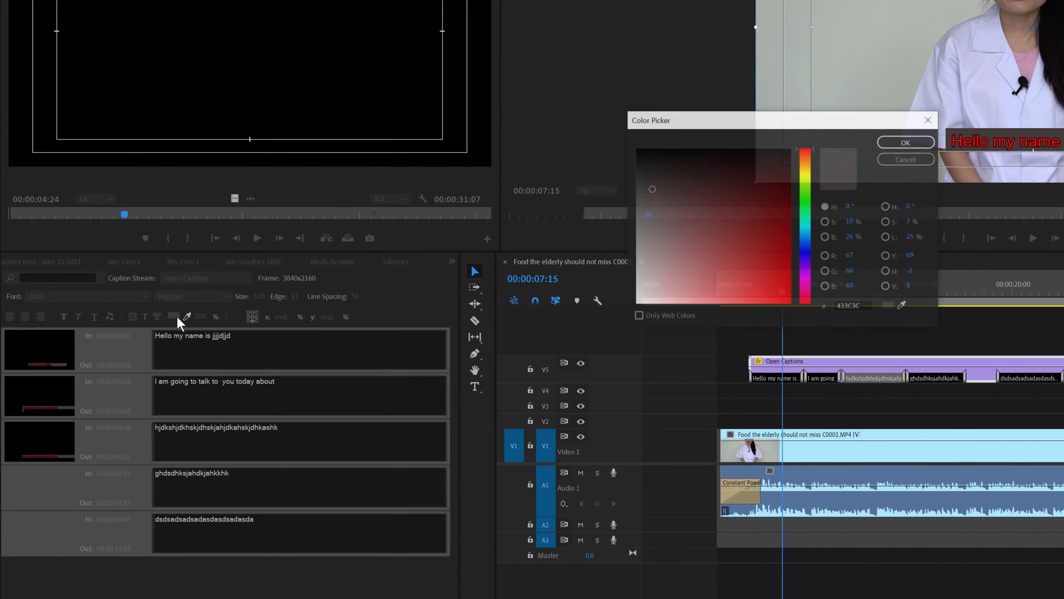
{"action": "left_click_drag", "start_coordinate": [670, 196], "coordinate": [611, 125]}
{"action": "left_click", "coordinate": [900, 144]}
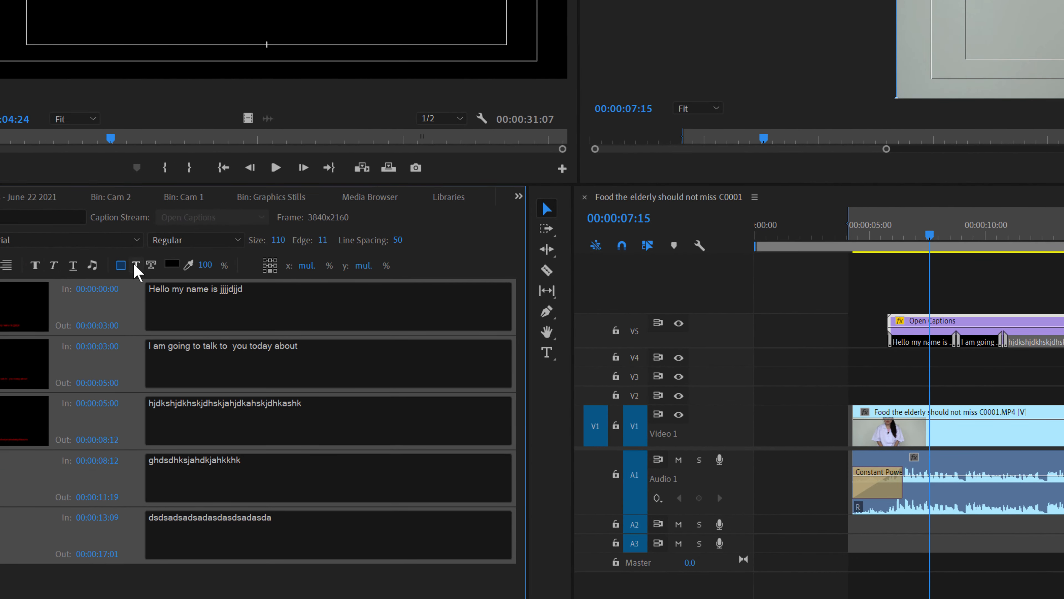
Set the text colour of all five captions to white
{"action": "left_click", "coordinate": [135, 265]}
{"action": "left_click", "coordinate": [172, 265]}
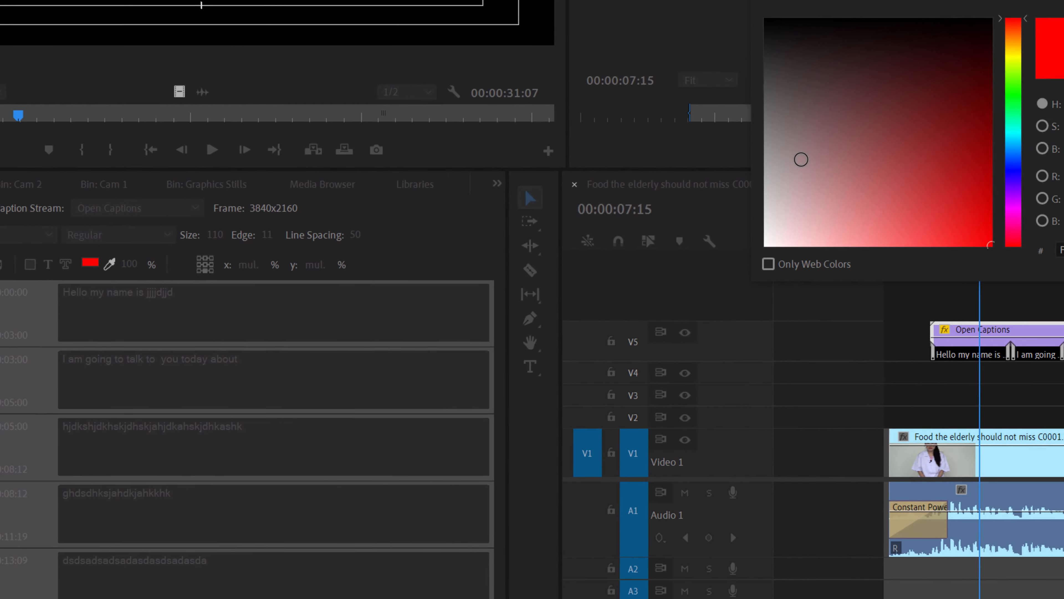
{"action": "left_click_drag", "start_coordinate": [896, 143], "coordinate": [855, 236]}
{"action": "left_click", "coordinate": [1028, 30]}
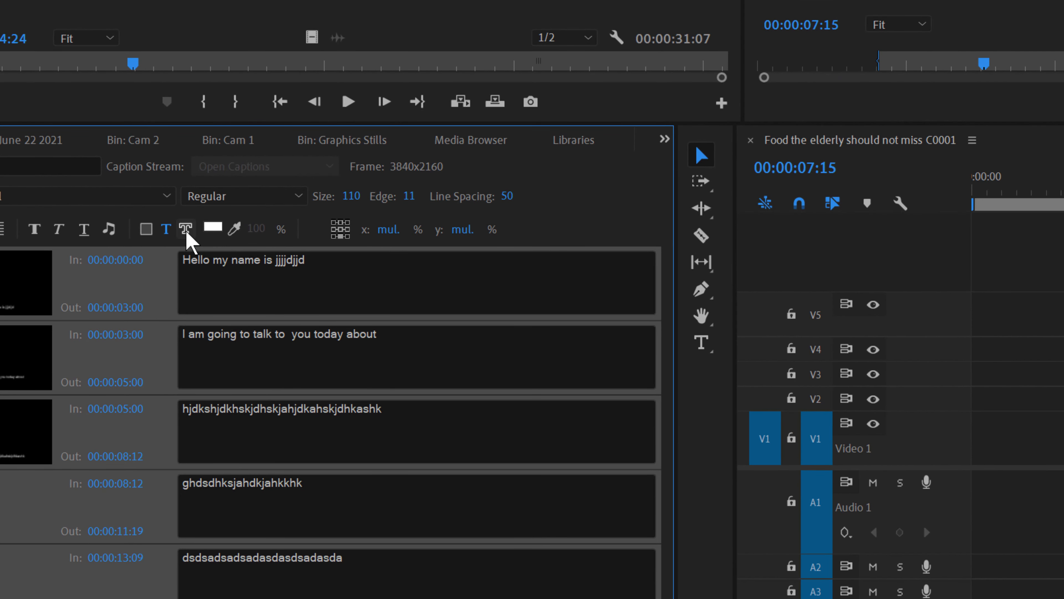
{"action": "left_click", "coordinate": [186, 230]}
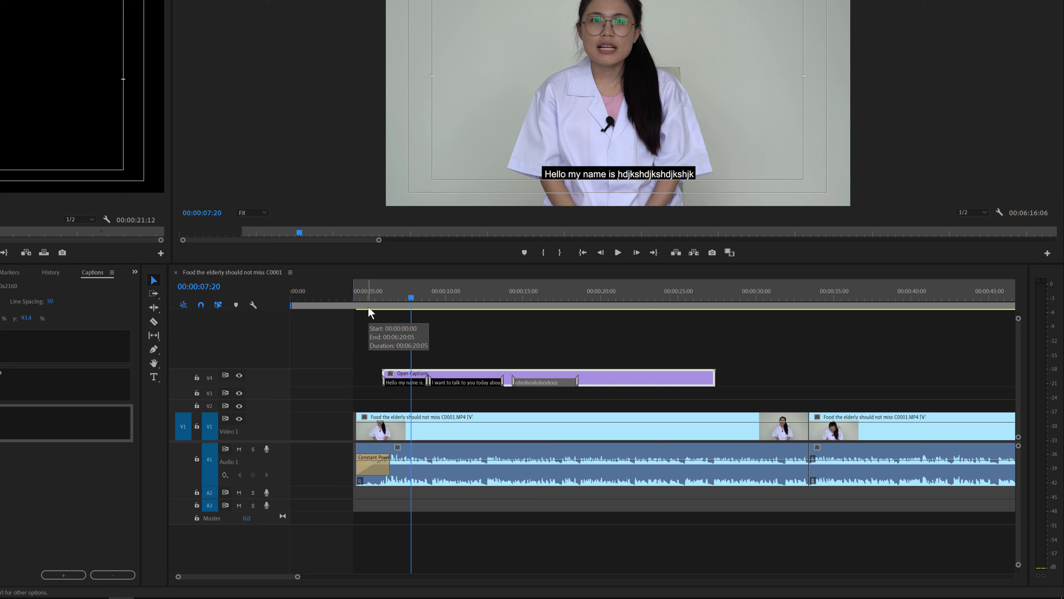
Scrub through the captioned section of the sequence to review the open captions over the video
{"action": "left_click", "coordinate": [314, 278]}
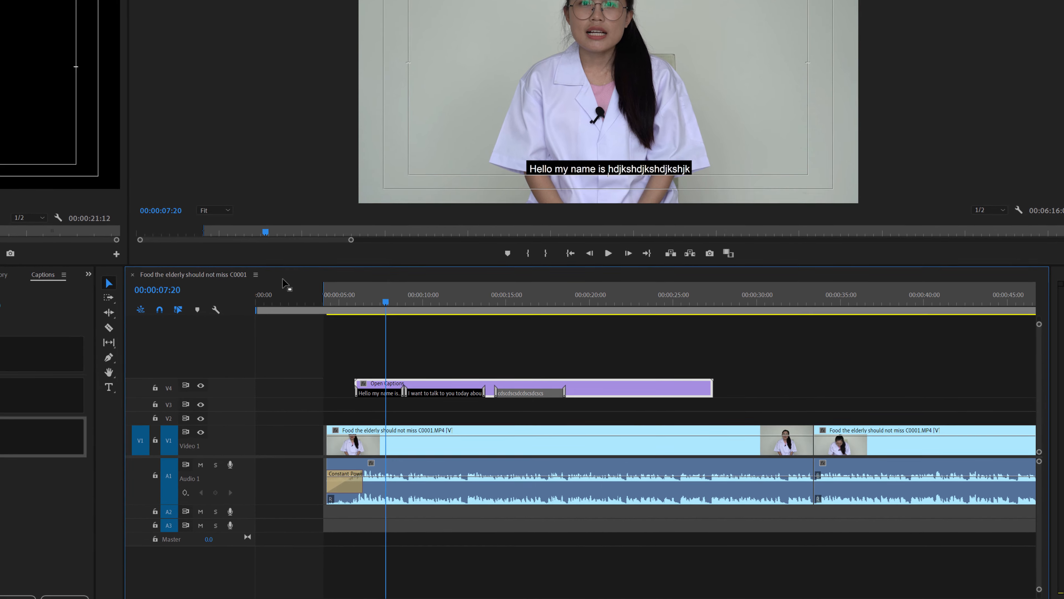
{"action": "left_click_drag", "start_coordinate": [333, 304], "coordinate": [449, 304]}
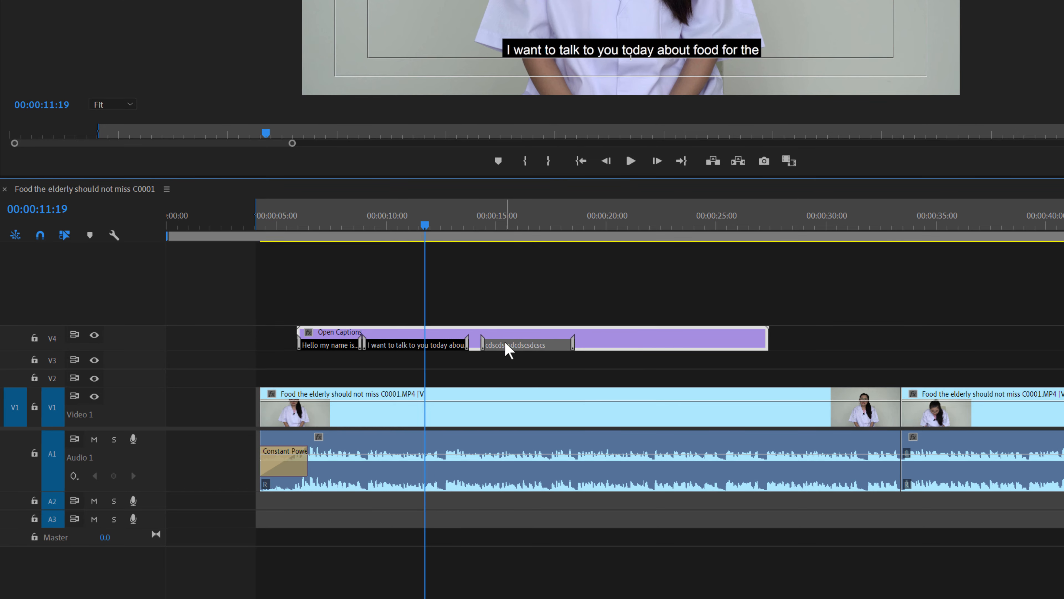
{"action": "left_click_drag", "start_coordinate": [562, 238], "coordinate": [448, 235]}
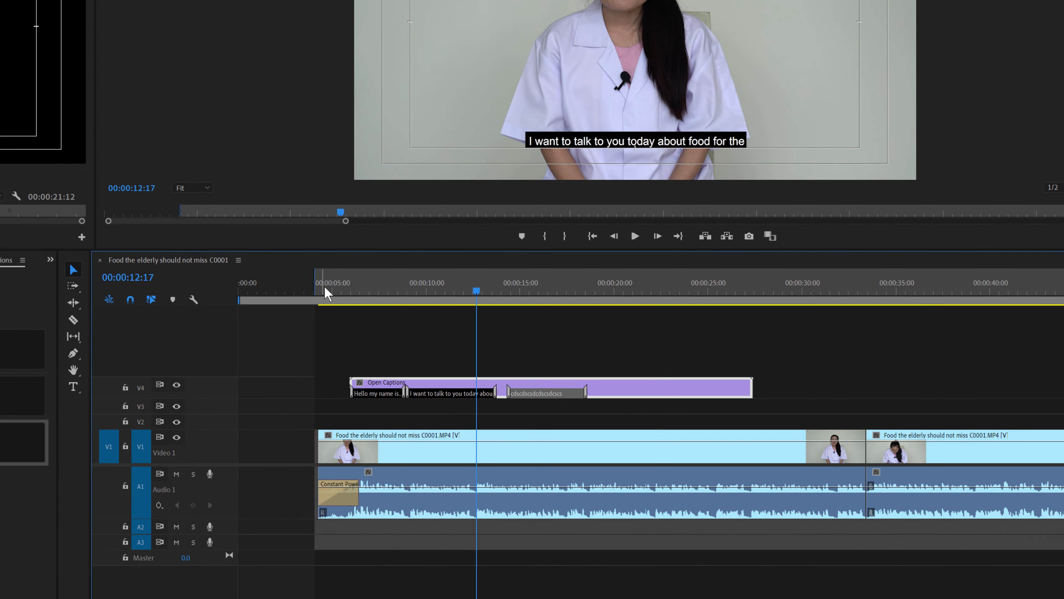
Limit the sequence's export range to the captioned section, from 00:00:04:01 to an out point at 00:00:27:13
{"action": "left_click", "coordinate": [323, 292]}
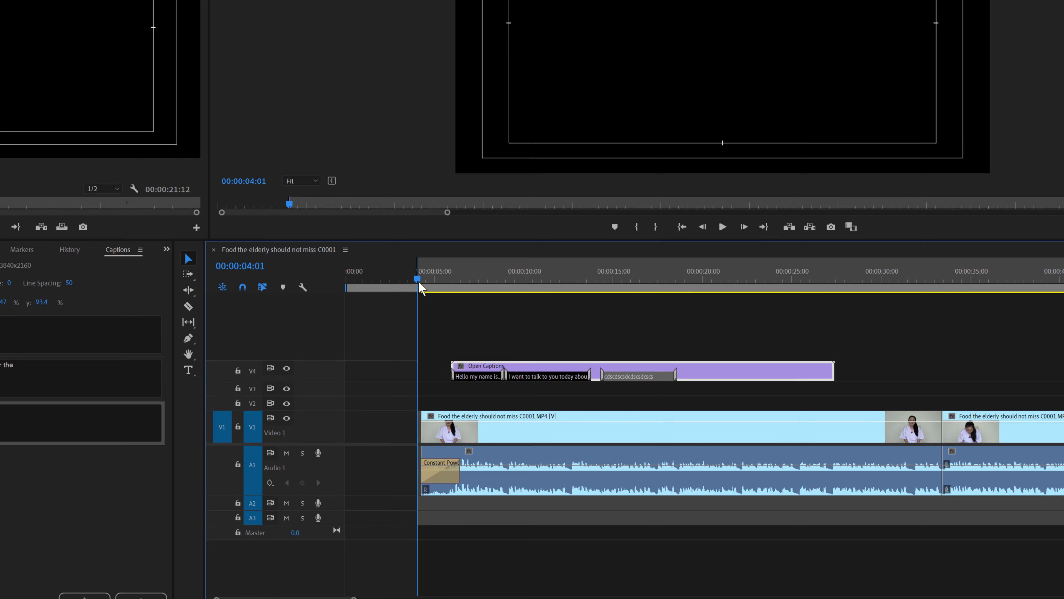
{"action": "left_click", "coordinate": [737, 273]}
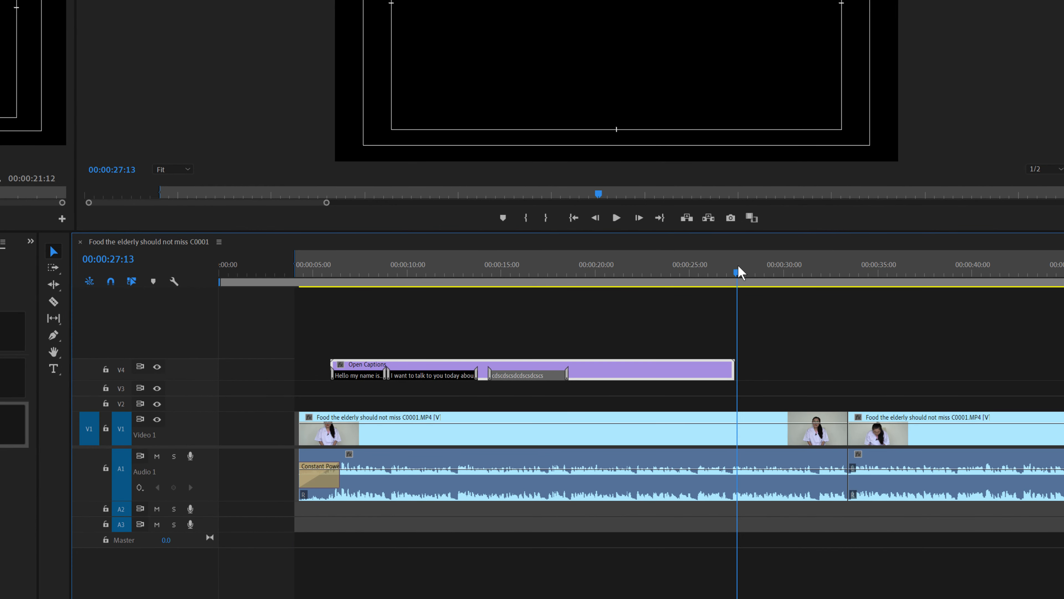
{"action": "key", "text": "o"}
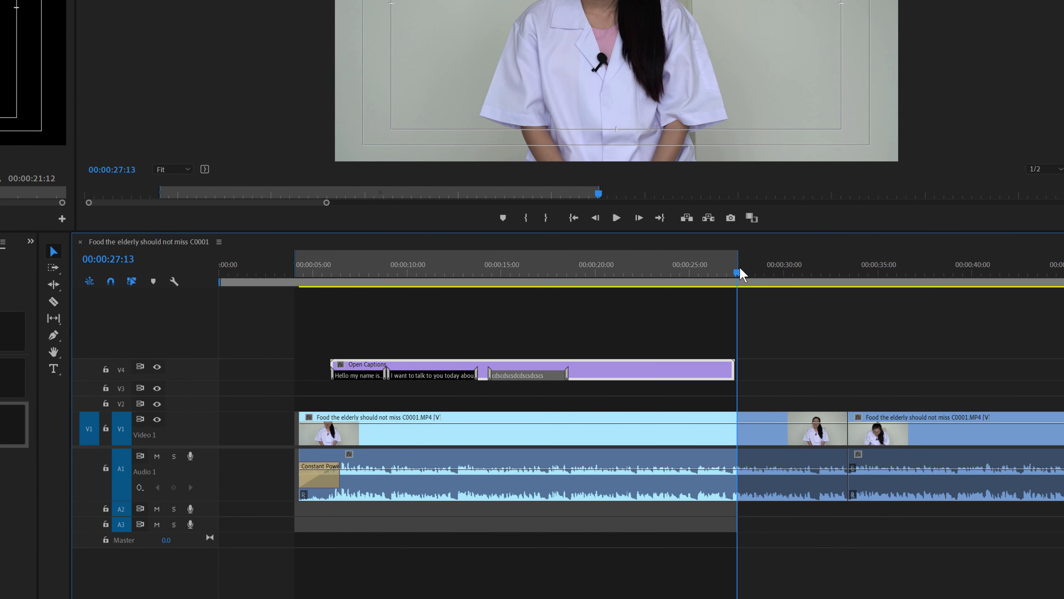
Preview the second caption in the marked range at 00:00:10:11
{"action": "left_click_drag", "start_coordinate": [394, 259], "coordinate": [448, 260]}
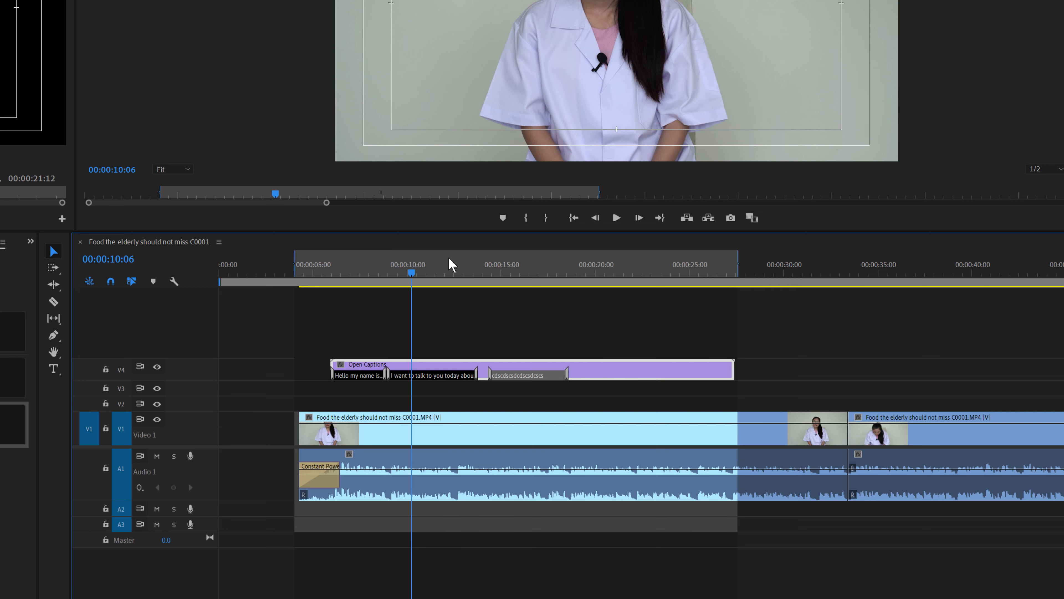
{"action": "left_click", "coordinate": [520, 279]}
{"action": "left_click", "coordinate": [416, 280]}
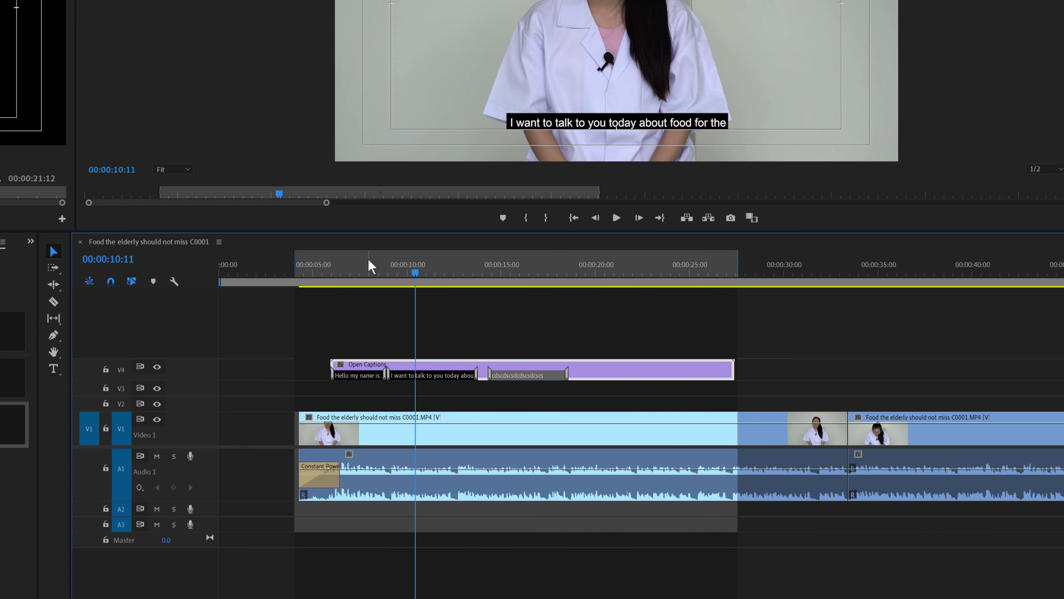
Open the sequence's export settings with source range Sequence In/Out and the YouTube 720p HD preset
{"action": "key", "text": "ctrl+m"}
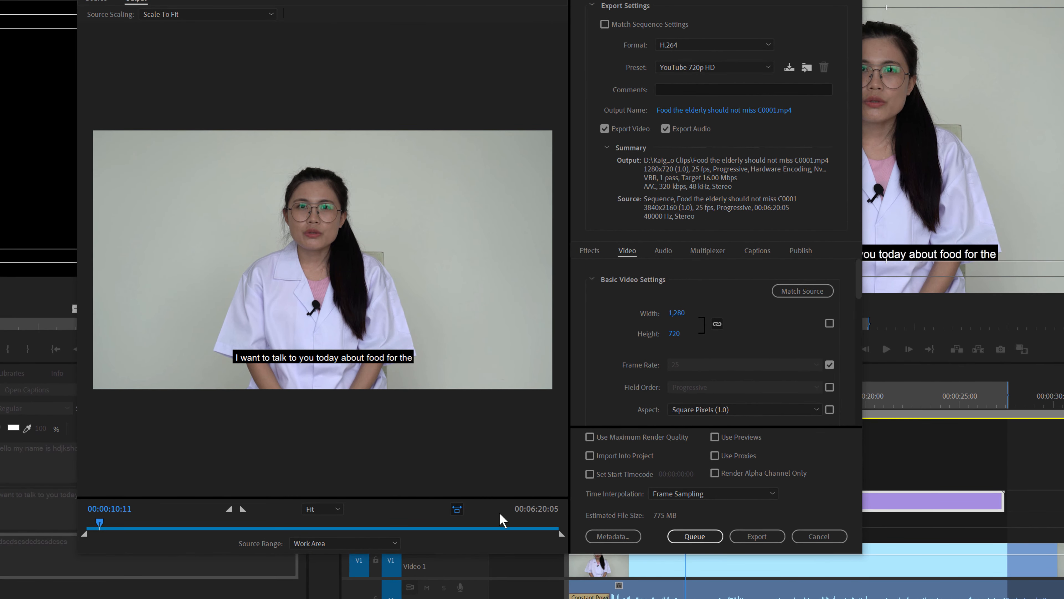
{"action": "left_click", "coordinate": [398, 537]}
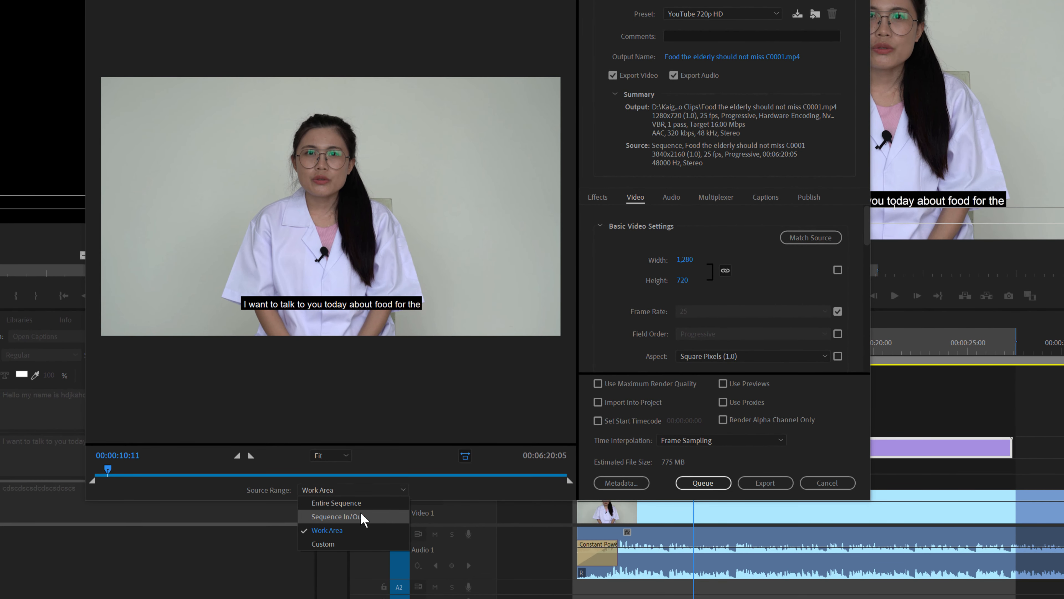
{"action": "left_click", "coordinate": [353, 560]}
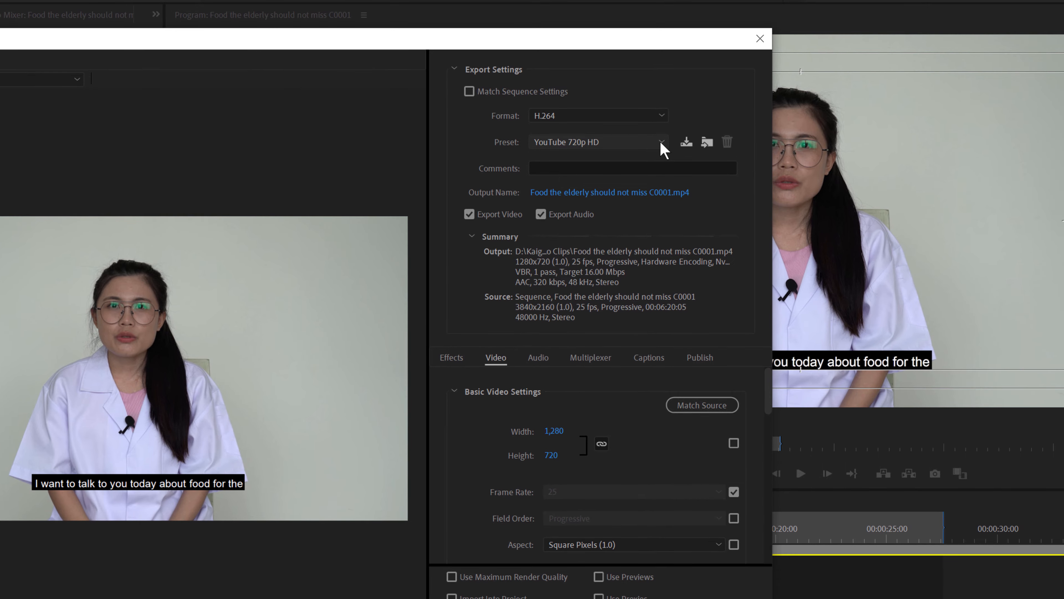
{"action": "left_click", "coordinate": [661, 143]}
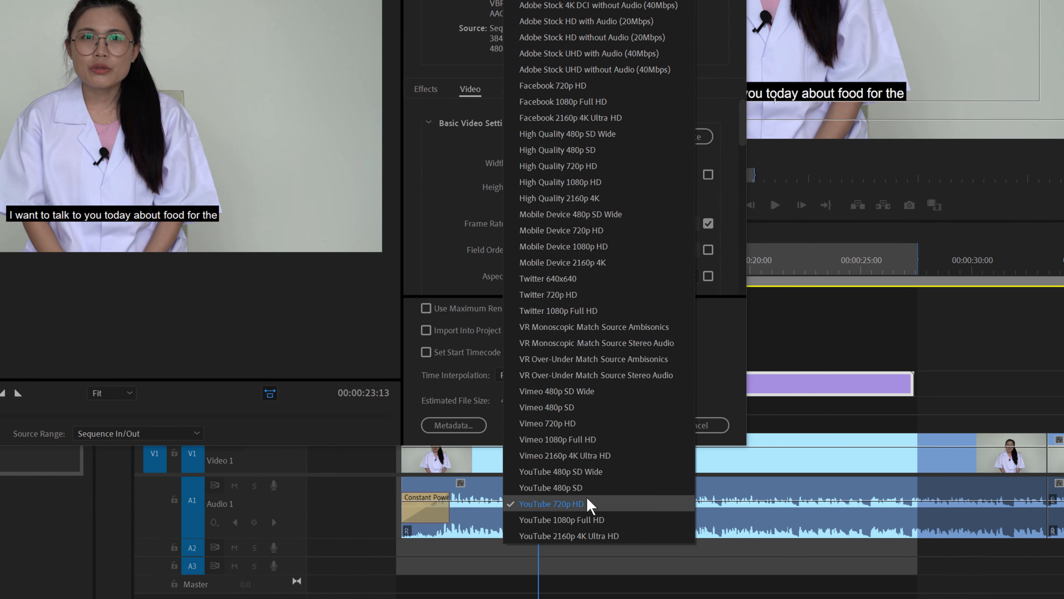
{"action": "left_click", "coordinate": [553, 505]}
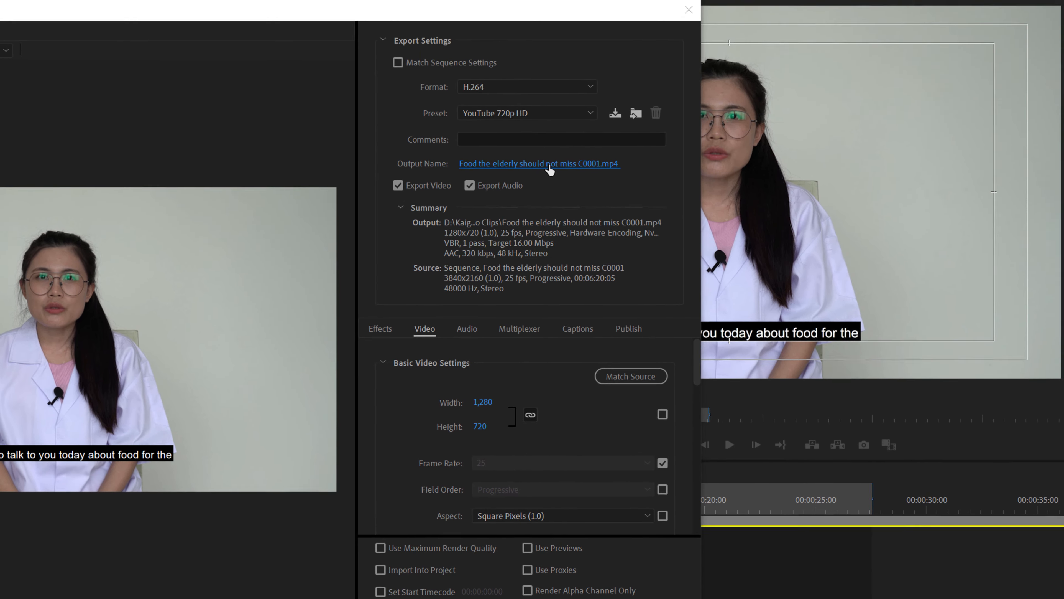
Name the output file "Food the elderly should not miss open captions test" and save it to the Final Video Clips folder
{"action": "left_click", "coordinate": [549, 164]}
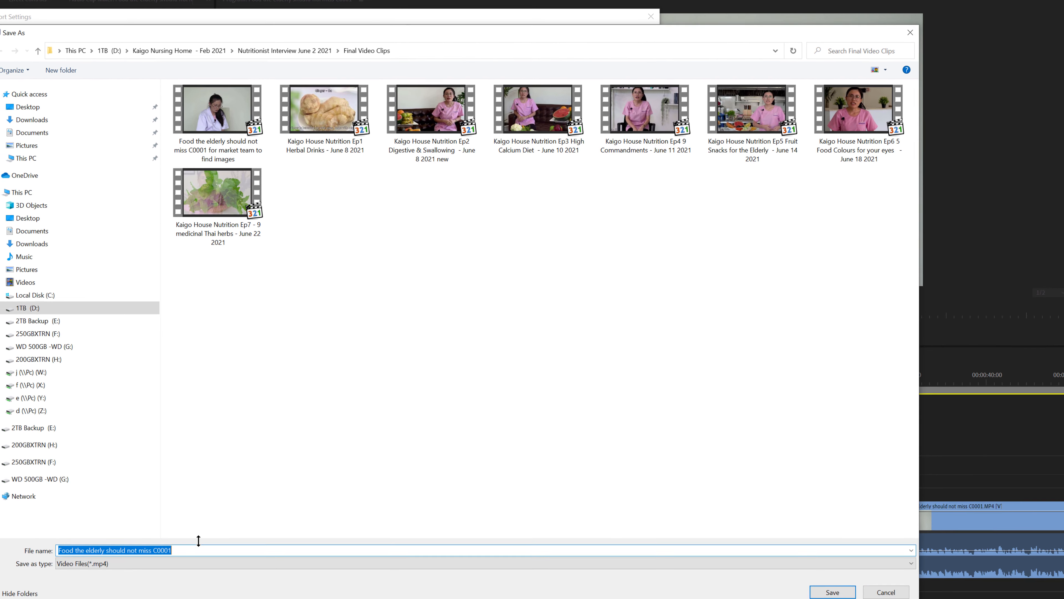
{"action": "left_click", "coordinate": [187, 550]}
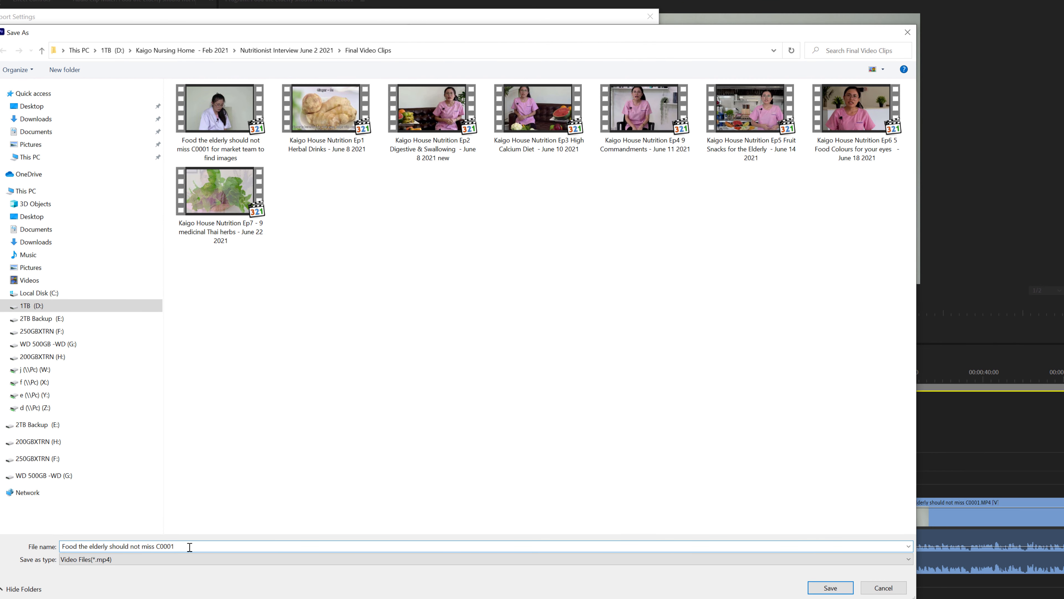
{"action": "key", "text": "BackSpace"}
{"action": "key", "text": "BackSpace"}
{"action": "key", "text": "BackSpace"}
{"action": "key", "text": "BackSpace"}
{"action": "key", "text": "BackSpace"}
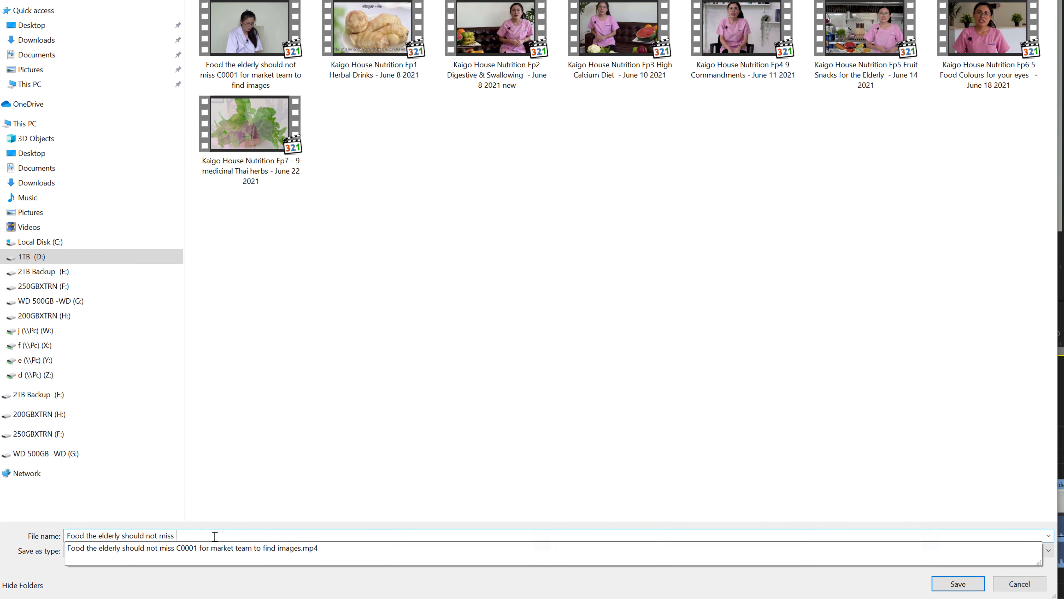
{"action": "type", "text": "s"}
{"action": "key", "text": "BackSpace"}
{"action": "type", "text": "op"}
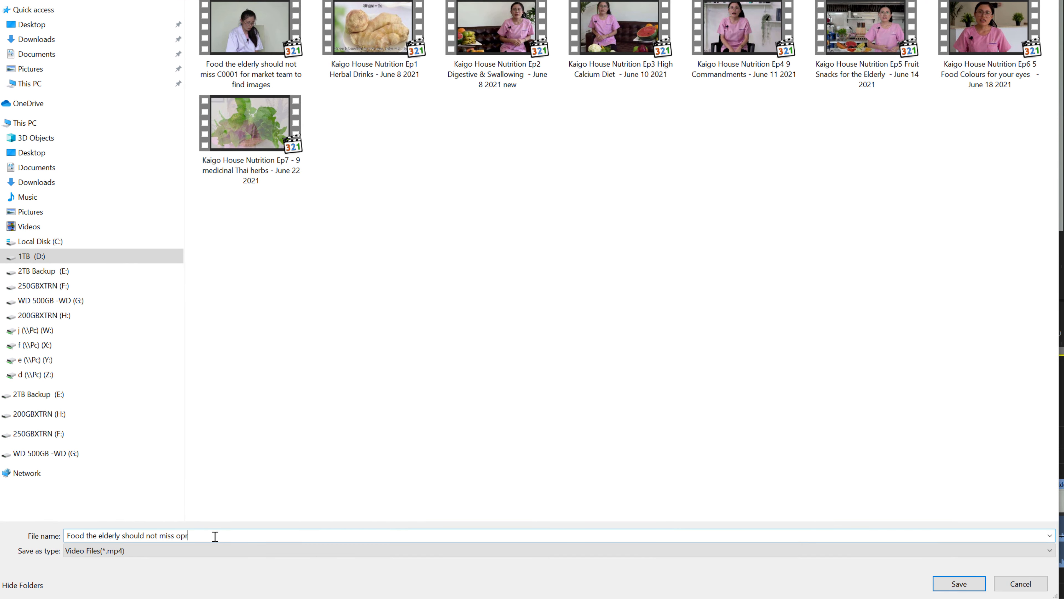
{"action": "type", "text": "en captions test"}
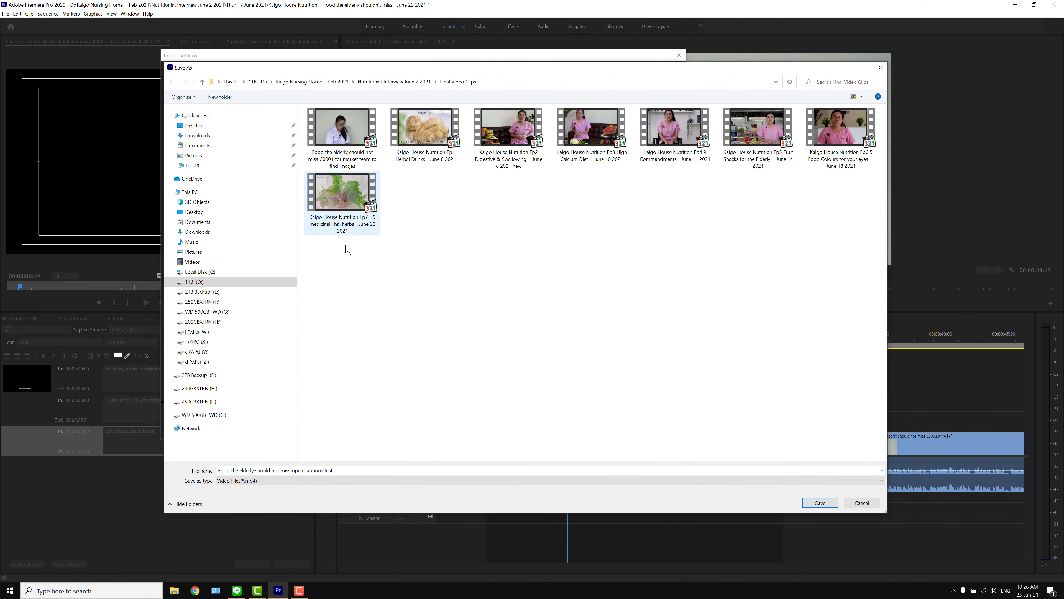
{"action": "left_click", "coordinate": [817, 504]}
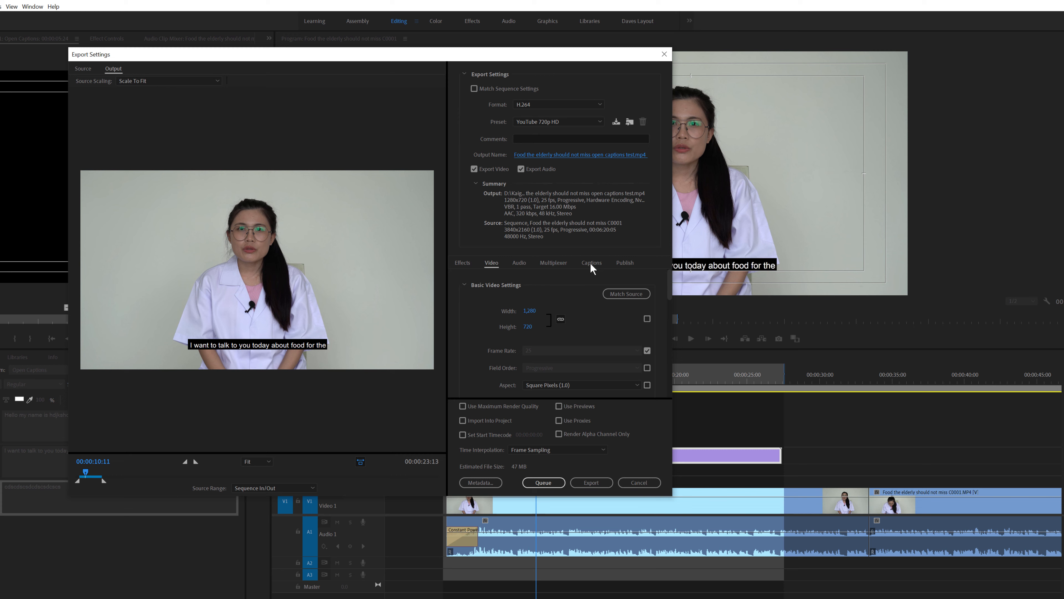
Set the captions export option to Create Sidecar File
{"action": "mouse_move", "coordinate": [669, 283]}
{"action": "left_mouse_down"}
{"action": "mouse_move", "coordinate": [668, 351]}
{"action": "mouse_move", "coordinate": [670, 279]}
{"action": "left_mouse_up"}
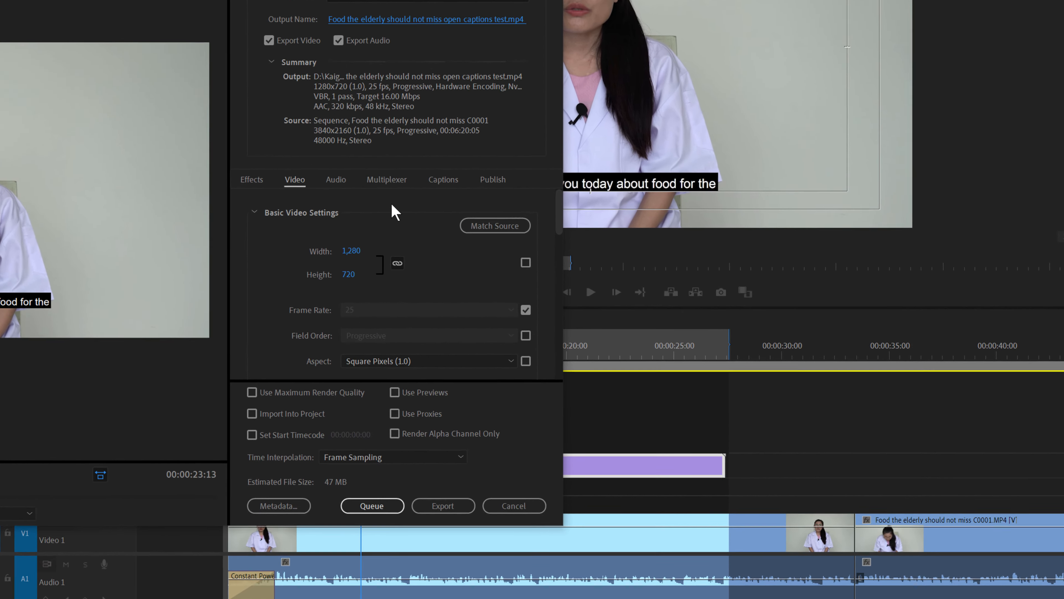
{"action": "left_click", "coordinate": [443, 179]}
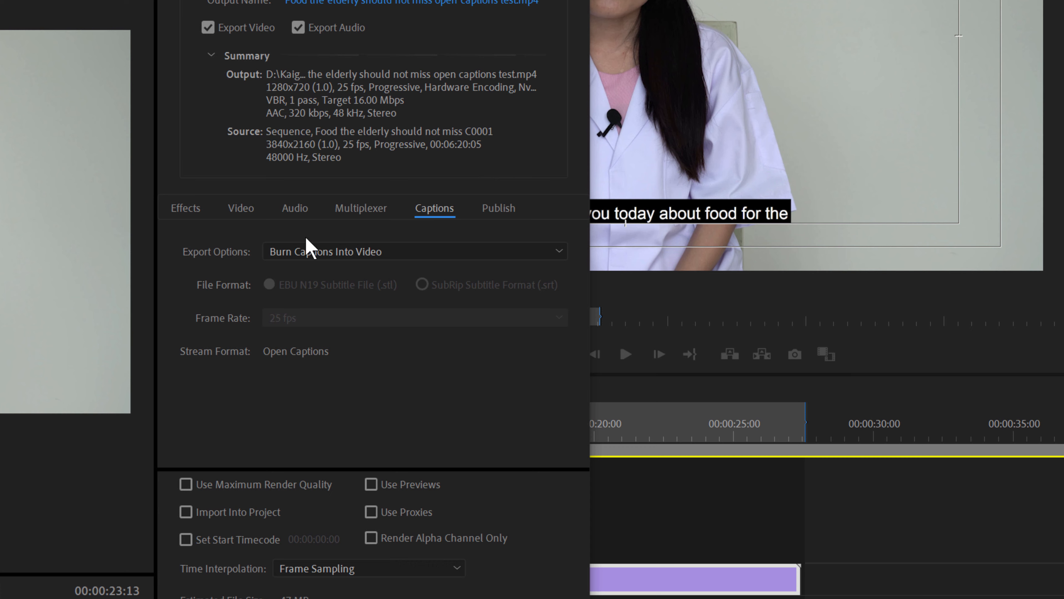
{"action": "left_click", "coordinate": [364, 257]}
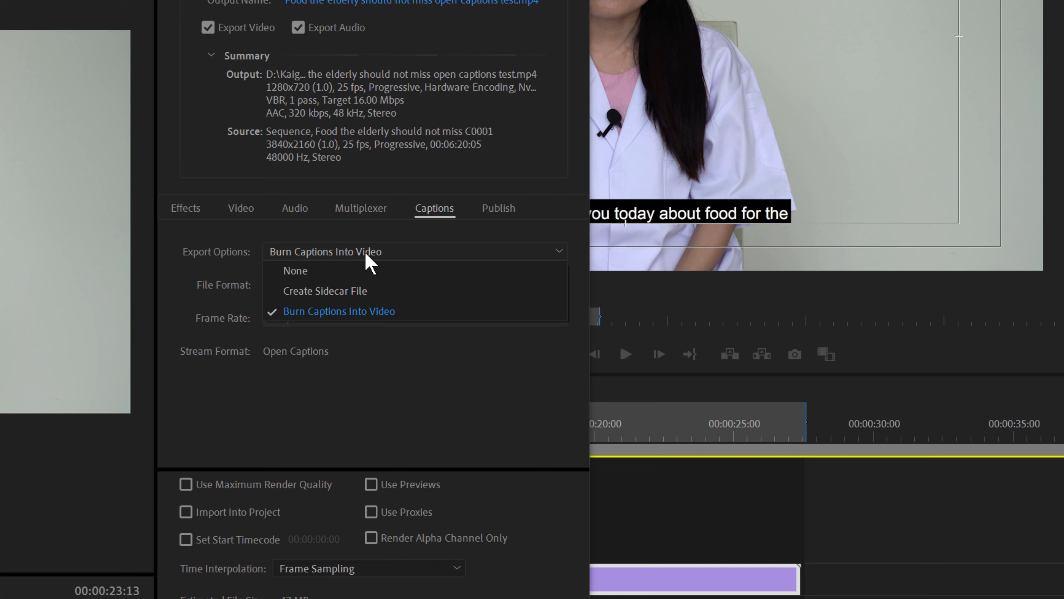
{"action": "left_click", "coordinate": [317, 290]}
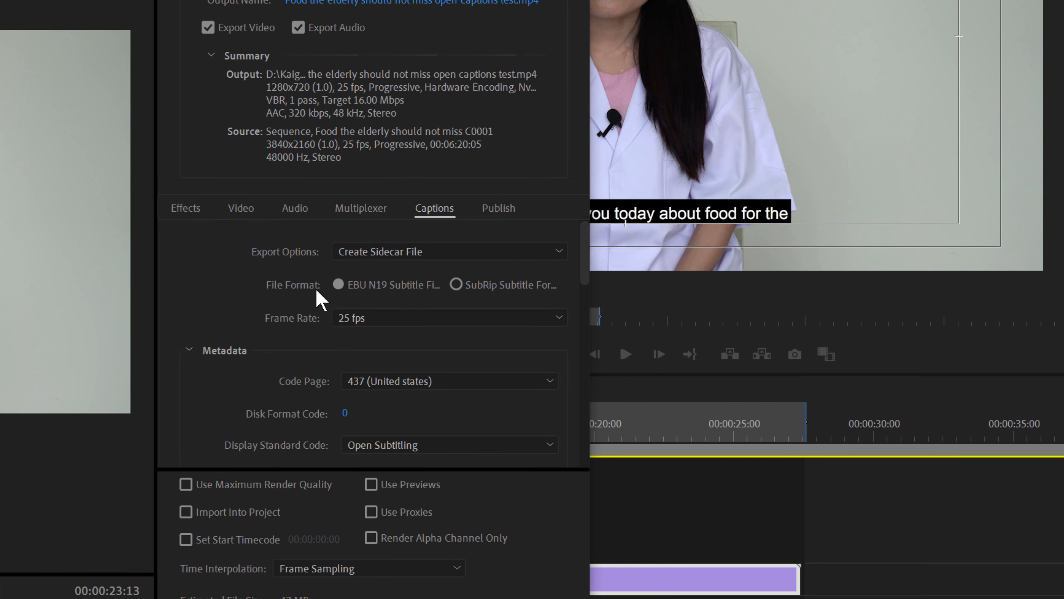
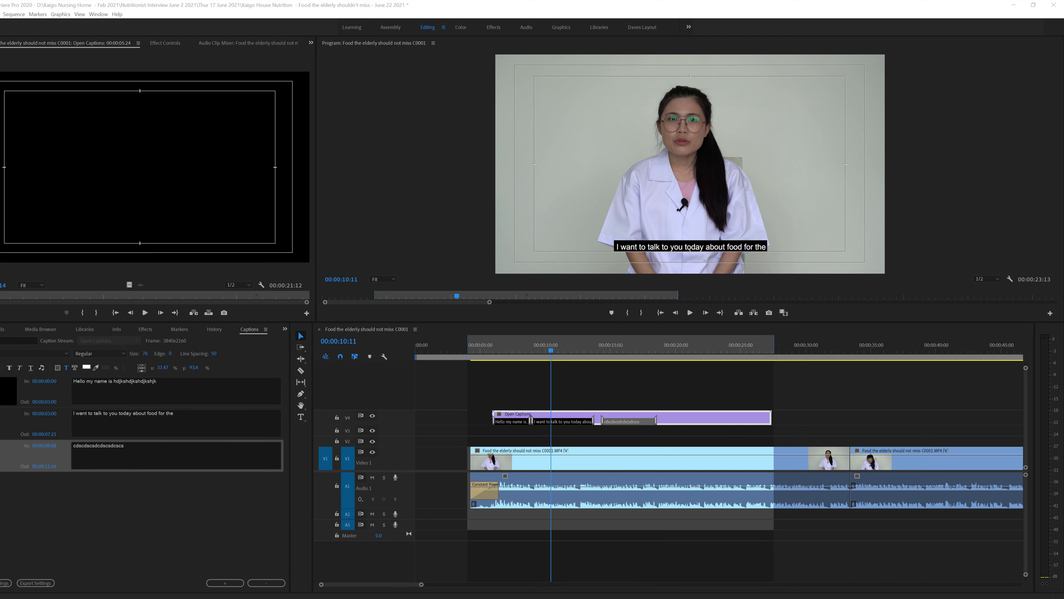
Switch to File Explorer and check the exported video and its .srt file in the Final Video Clips folder
{"action": "key", "text": "super+e"}
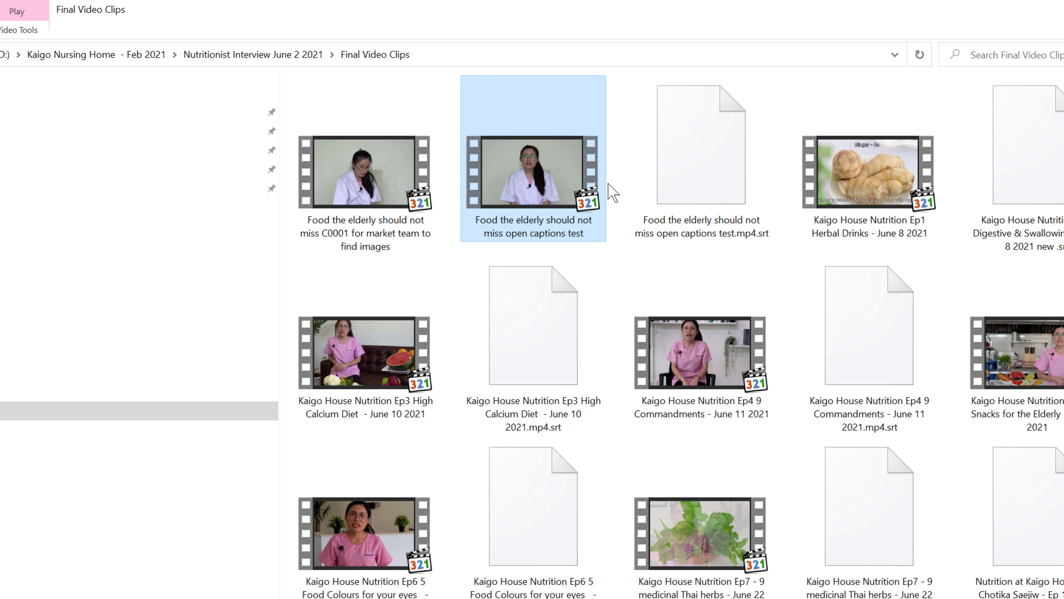
{"action": "left_click", "coordinate": [689, 179]}
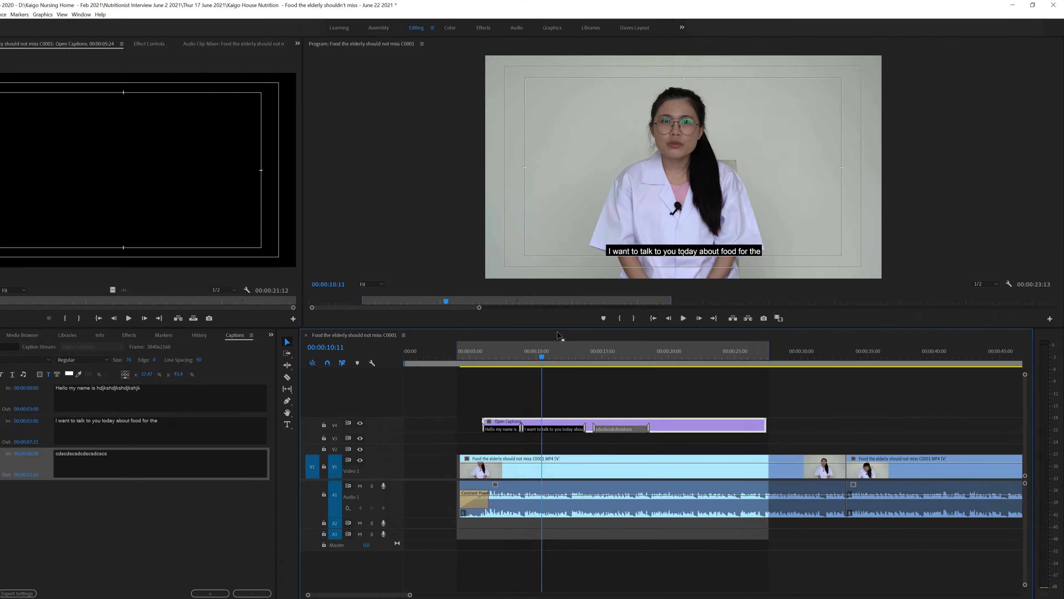
Switch to YouTube Studio and upload the video "Food the elderly should not miss open captions test"
{"action": "left_click", "coordinate": [435, 242]}
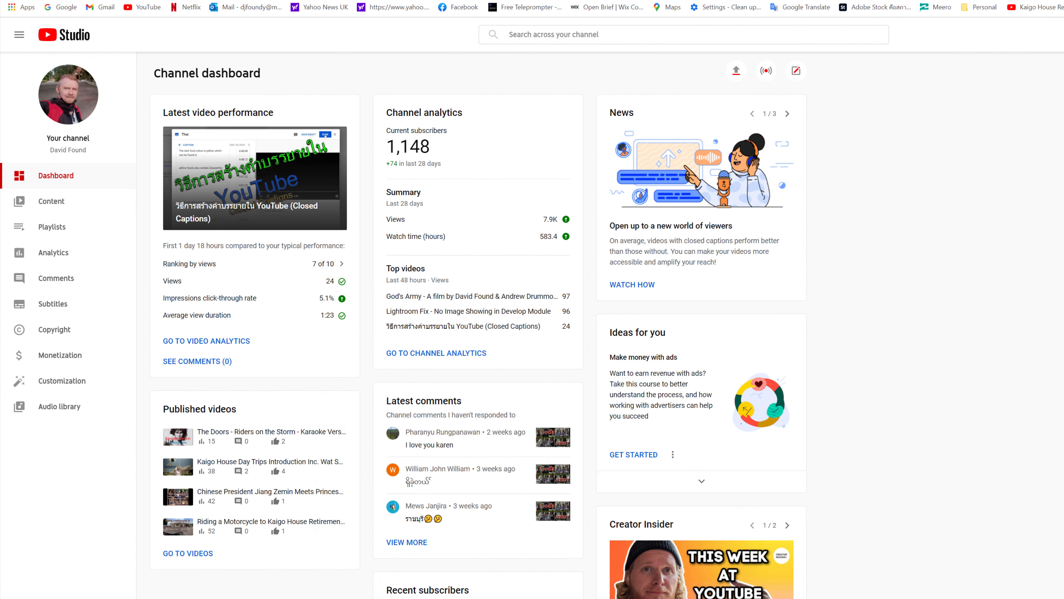
{"action": "left_click", "coordinate": [736, 70]}
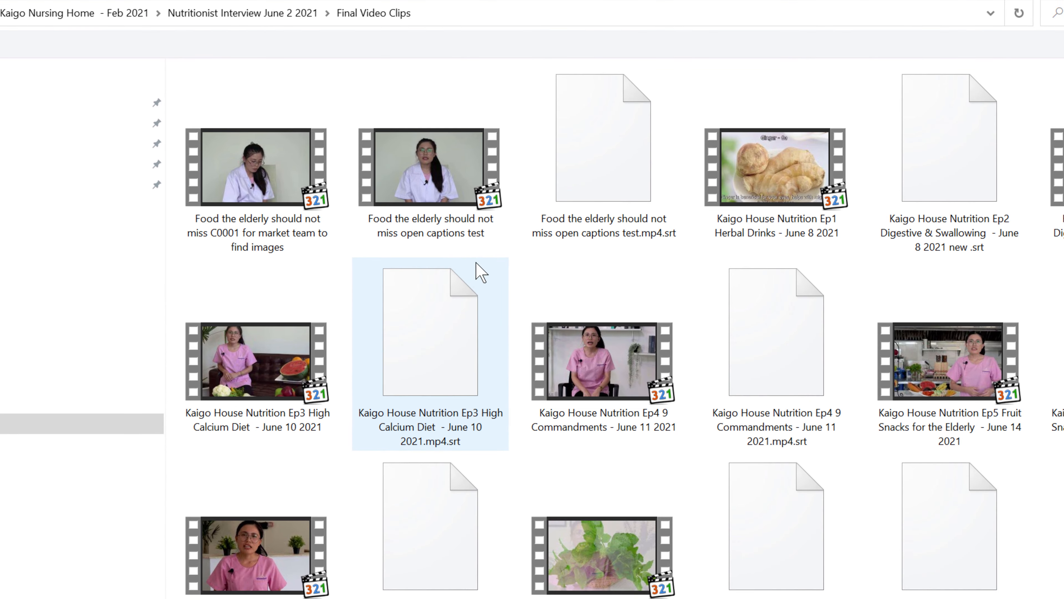
{"action": "left_click", "coordinate": [429, 190]}
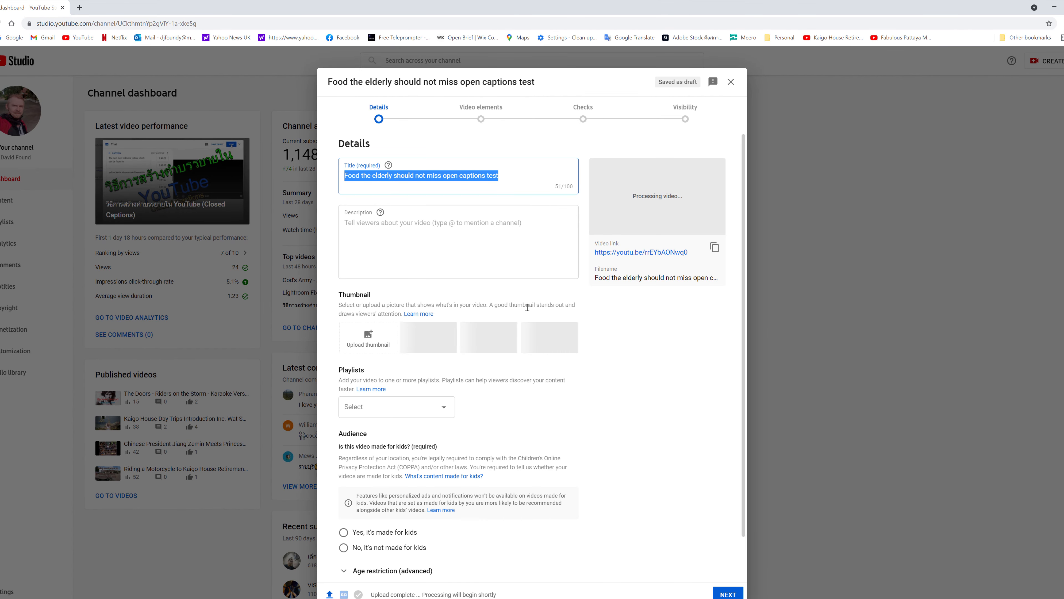
Expand the additional options in the uploaded video's details, covering paid promotion, tags and subtitles
{"action": "left_click_drag", "start_coordinate": [553, 79], "coordinate": [538, 76]}
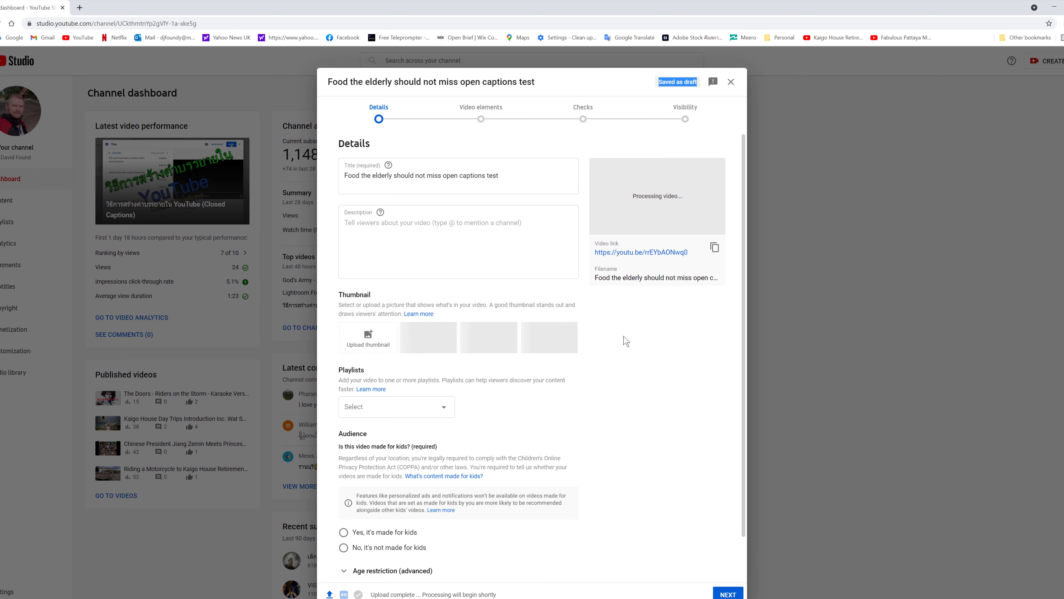
{"action": "scroll", "coordinate": [622, 346], "scroll_direction": "down", "scroll_amount": 2}
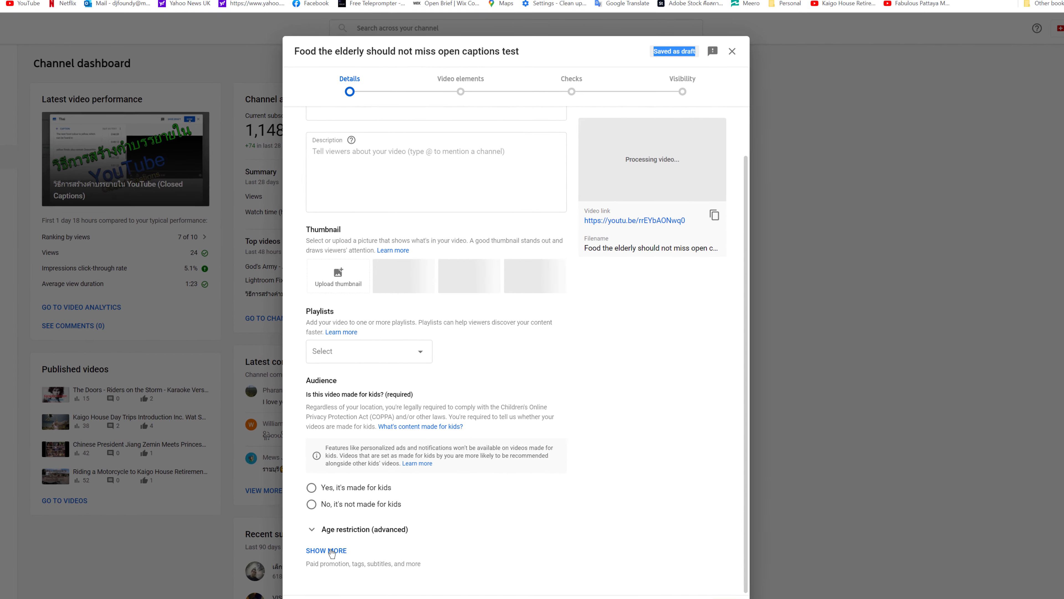
{"action": "left_click", "coordinate": [332, 551]}
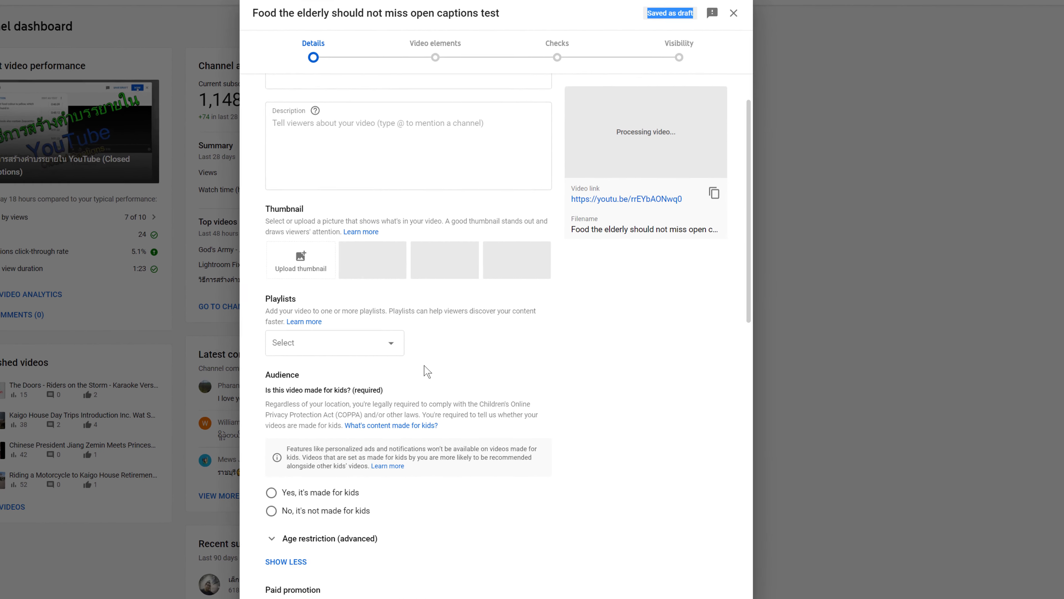
Set the uploaded video's language to Thai
{"action": "scroll", "coordinate": [404, 368], "scroll_direction": "down", "scroll_amount": 5}
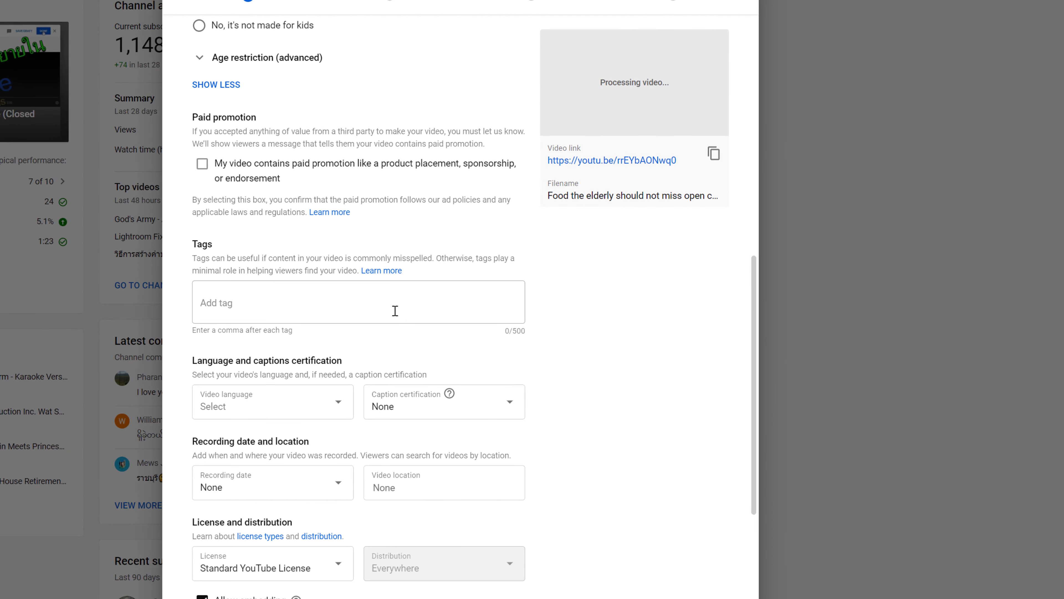
{"action": "scroll", "coordinate": [398, 314], "scroll_direction": "down", "scroll_amount": 3}
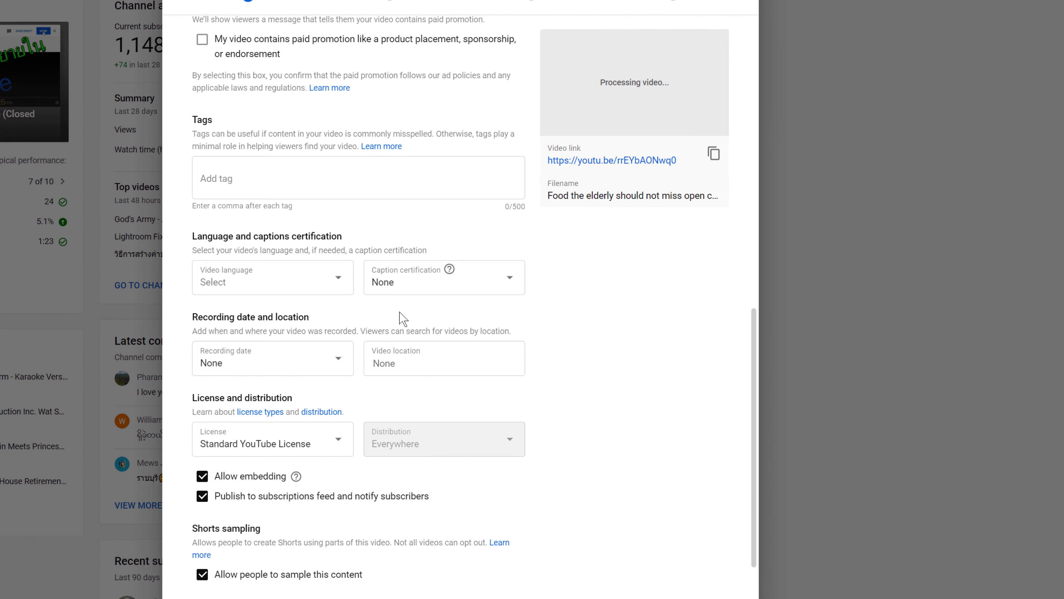
{"action": "scroll", "coordinate": [402, 319], "scroll_direction": "down", "scroll_amount": 2}
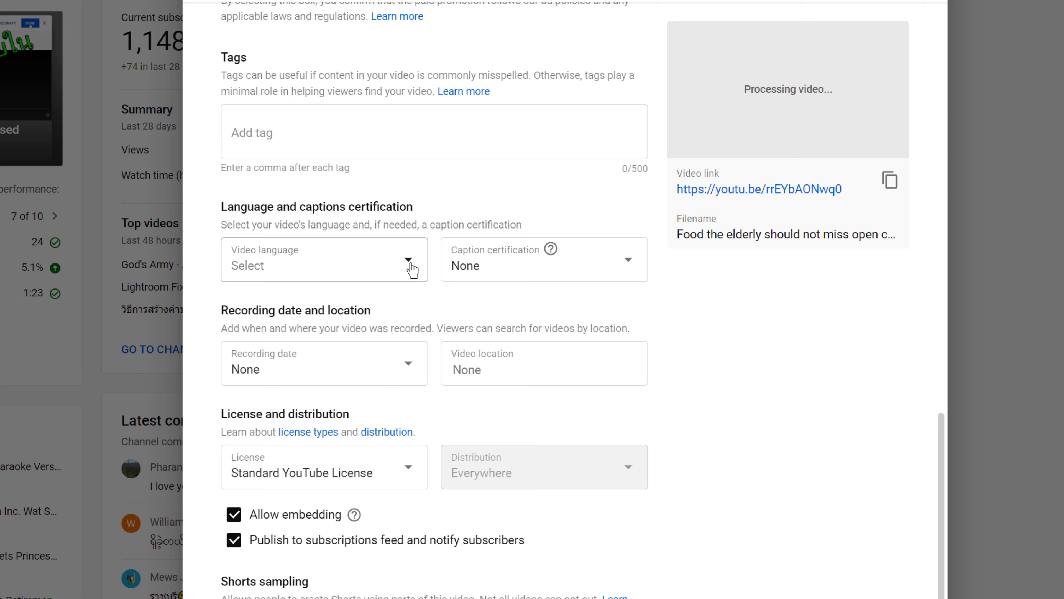
{"action": "left_click", "coordinate": [413, 270]}
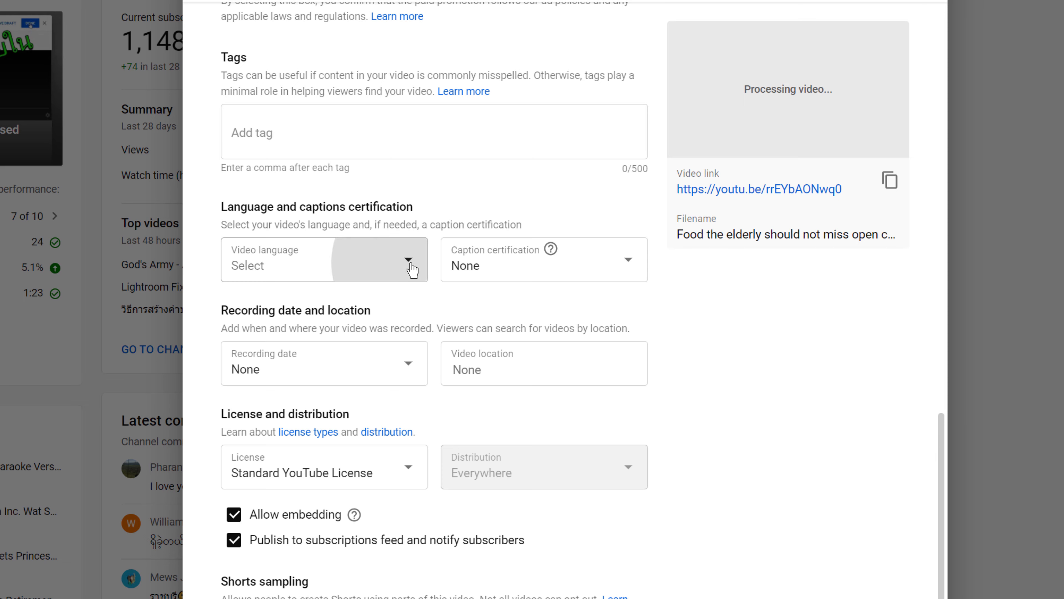
{"action": "scroll", "coordinate": [363, 405], "scroll_direction": "down", "scroll_amount": 10}
{"action": "scroll", "coordinate": [363, 411], "scroll_direction": "down", "scroll_amount": 20}
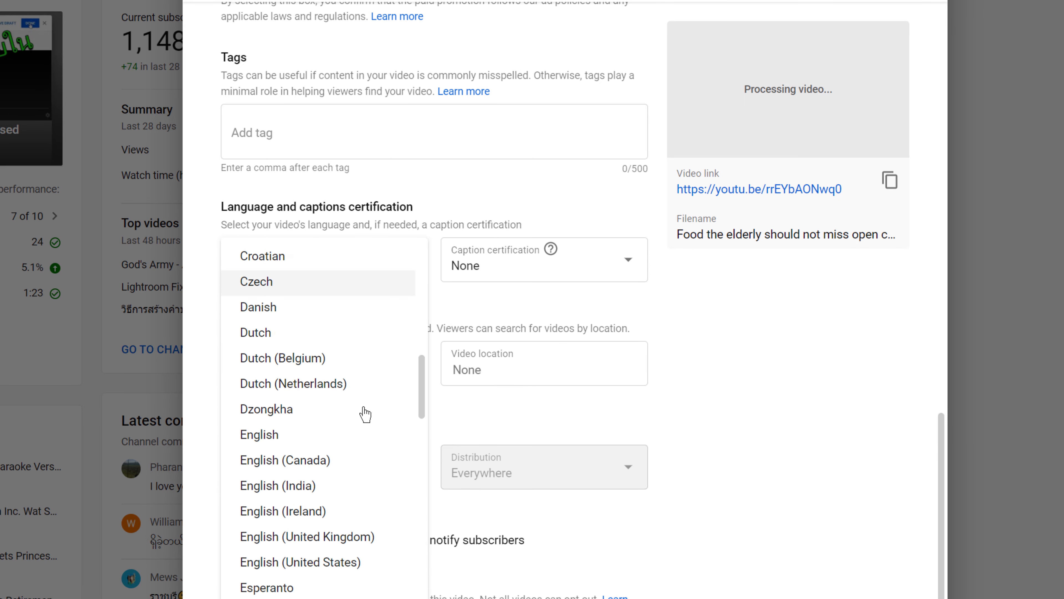
{"action": "scroll", "coordinate": [367, 461], "scroll_direction": "down", "scroll_amount": 20}
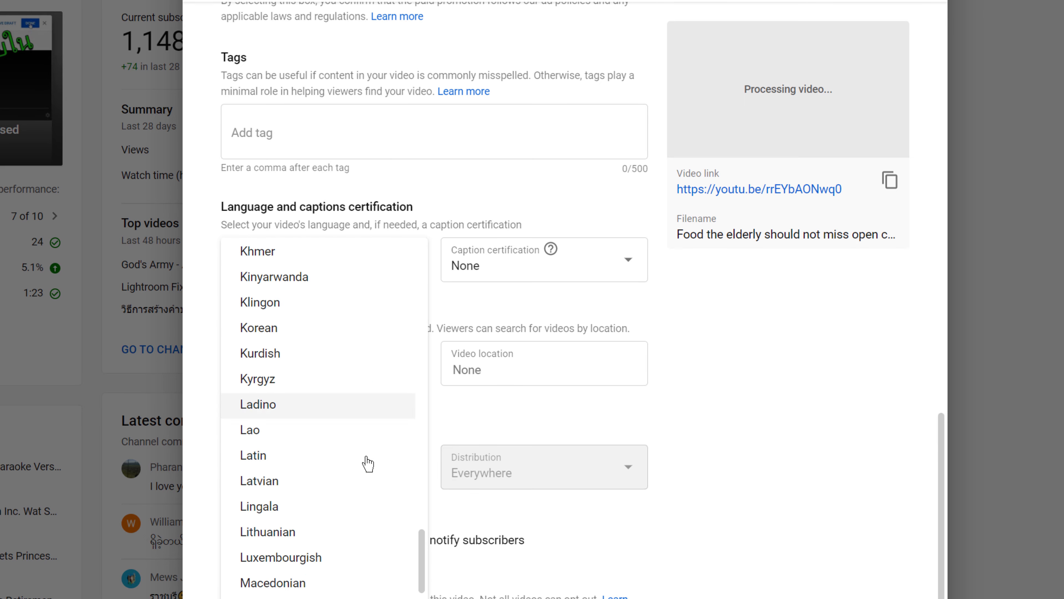
{"action": "scroll", "coordinate": [367, 381], "scroll_direction": "down", "scroll_amount": 15}
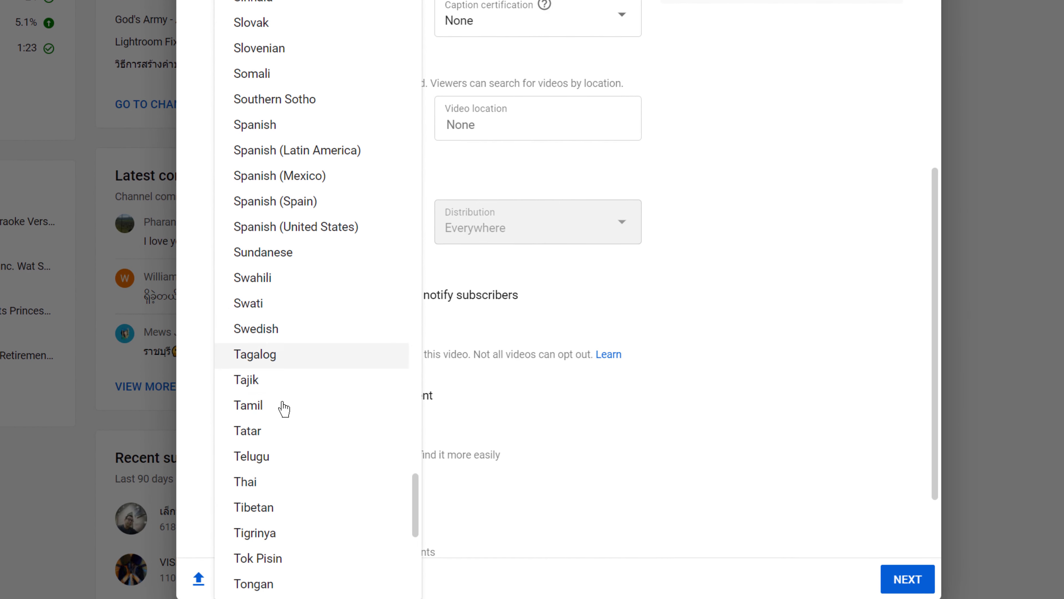
{"action": "left_click", "coordinate": [256, 485]}
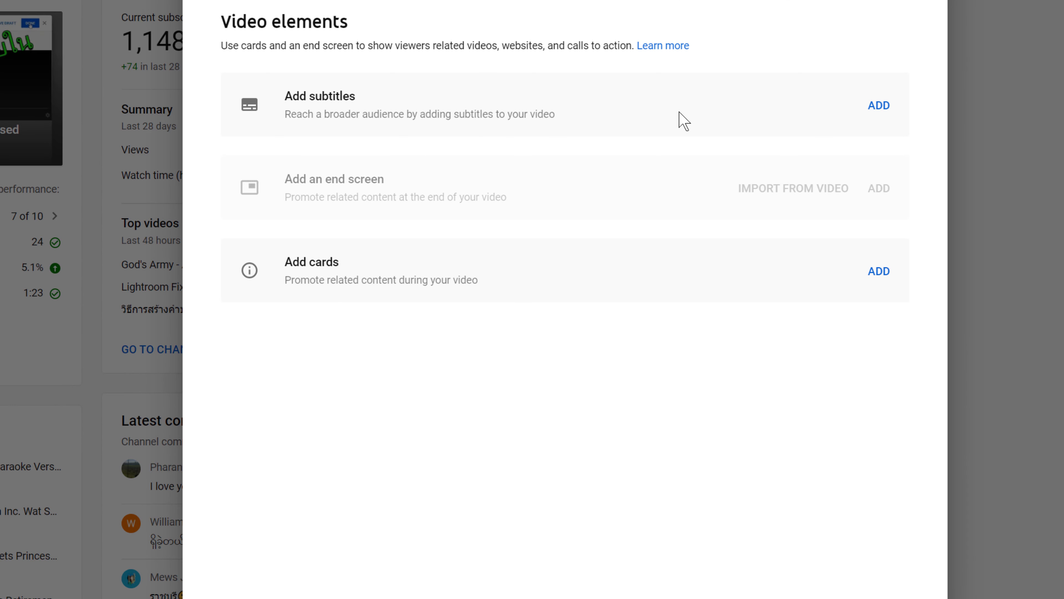
Add Thai subtitles by uploading "Food the elderly should not miss open captions test.mp4.srt" as a file with timing, and finish the subtitle editing
{"action": "left_click", "coordinate": [879, 106]}
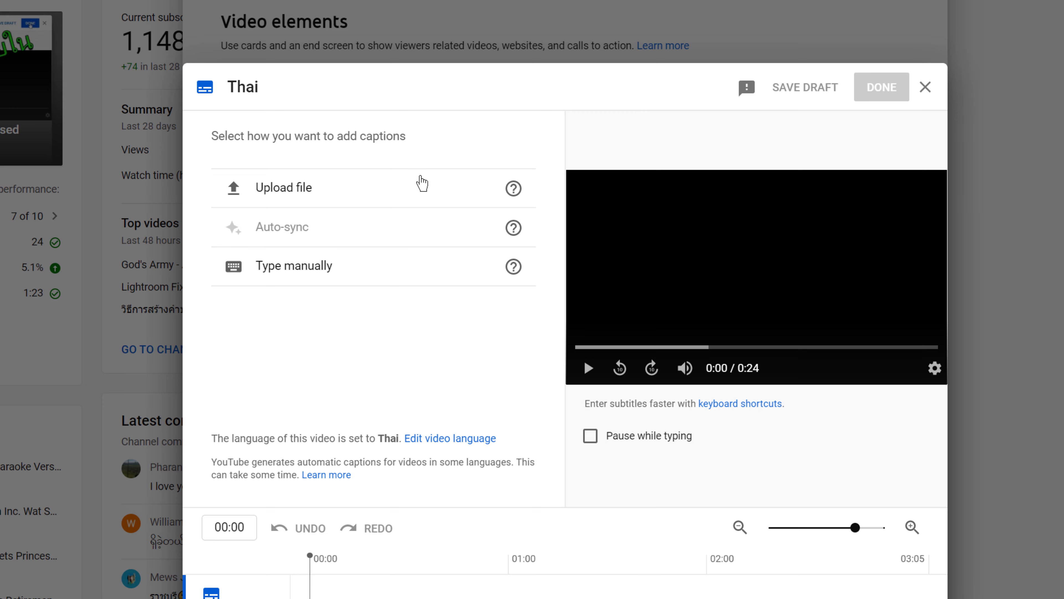
{"action": "left_click", "coordinate": [299, 191]}
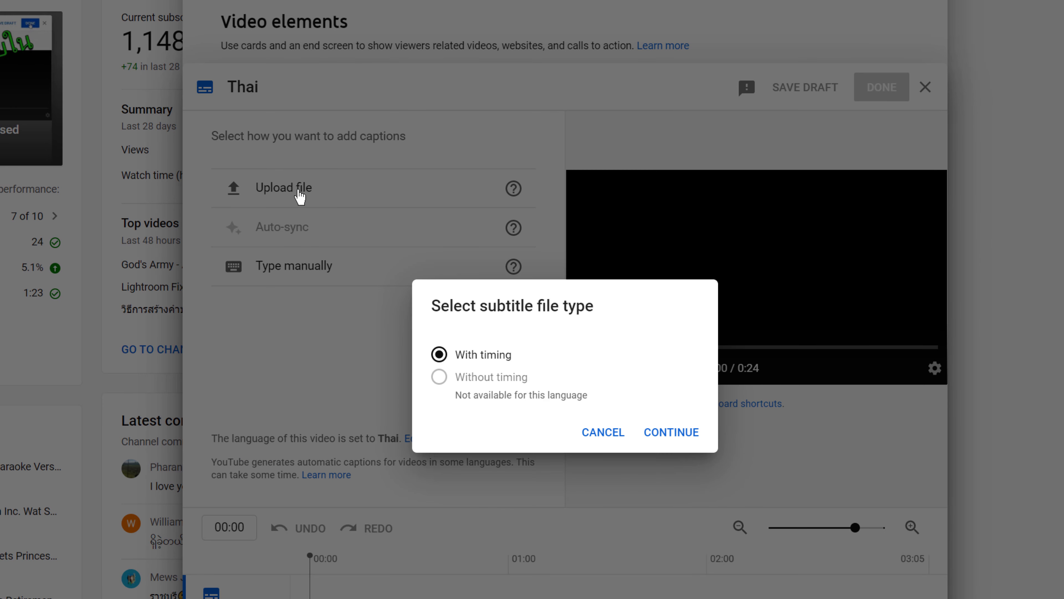
{"action": "left_click", "coordinate": [668, 436]}
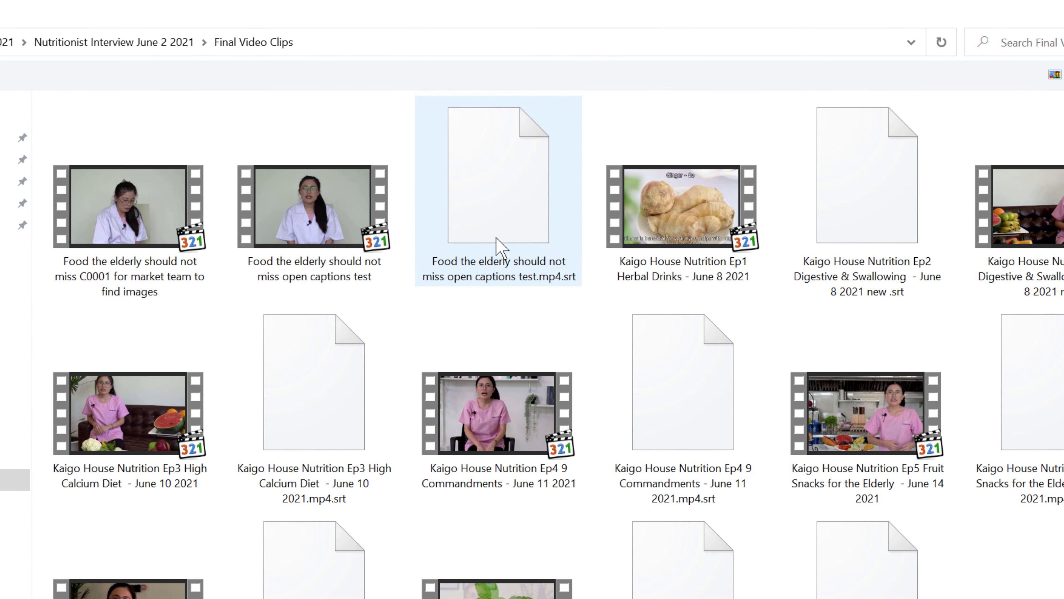
{"action": "left_click", "coordinate": [523, 133]}
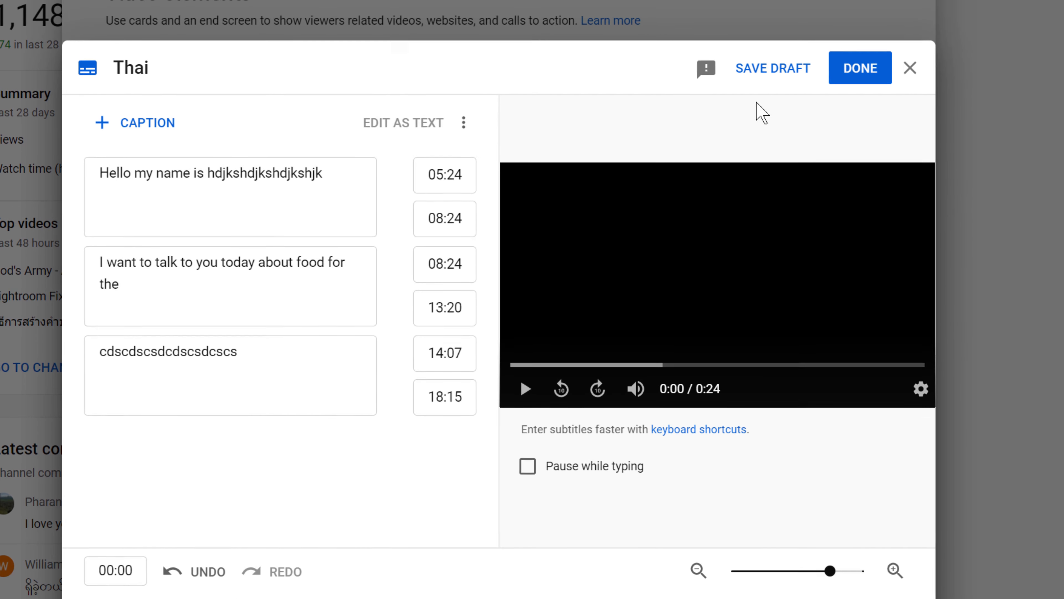
{"action": "left_click", "coordinate": [862, 102]}
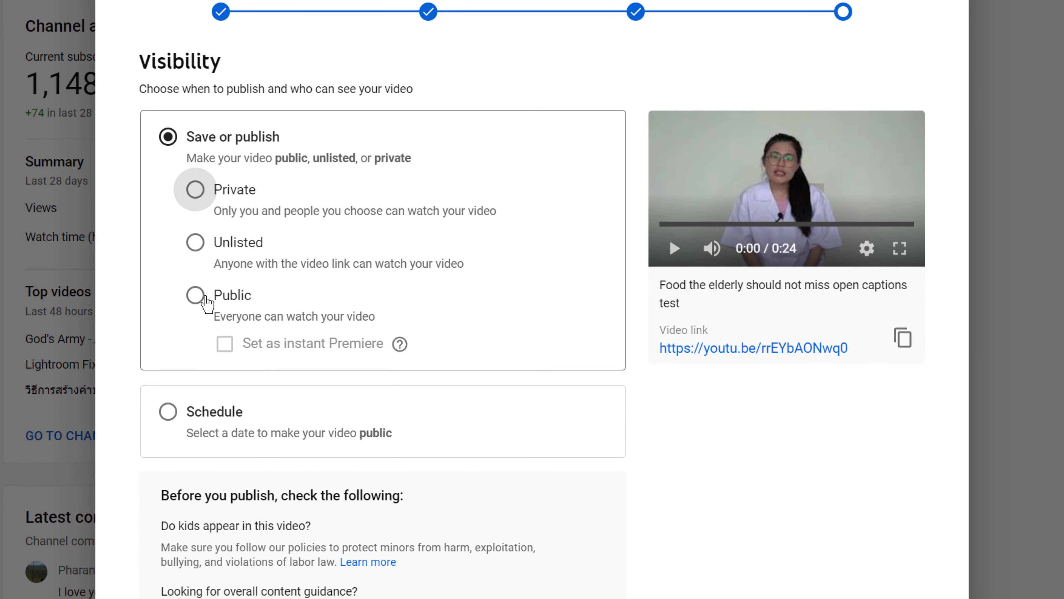
Publish the video with Public visibility and dismiss the sharing dialog
{"action": "left_click", "coordinate": [197, 295]}
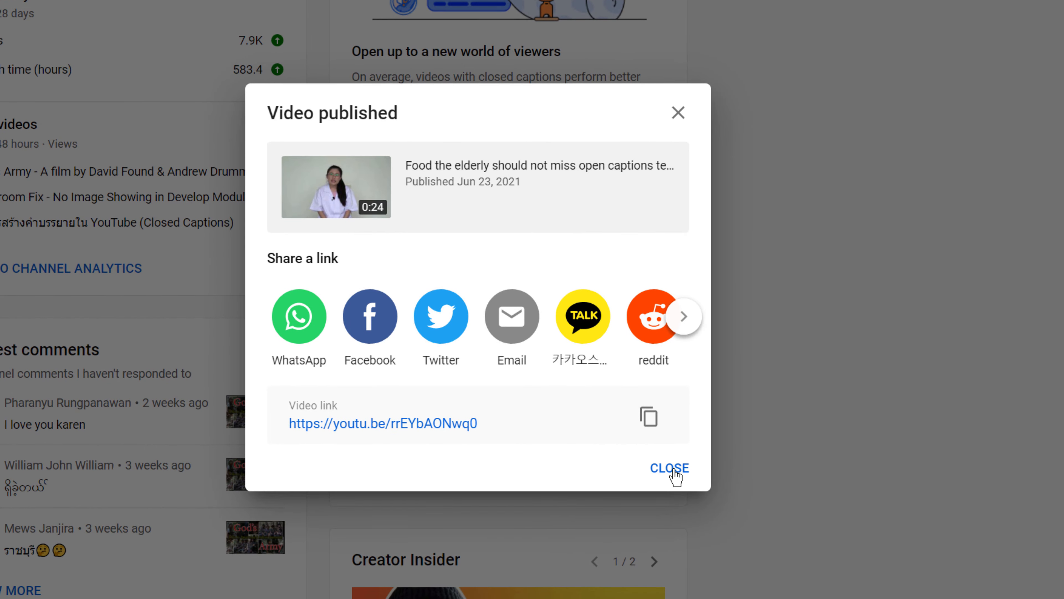
{"action": "left_click", "coordinate": [673, 469]}
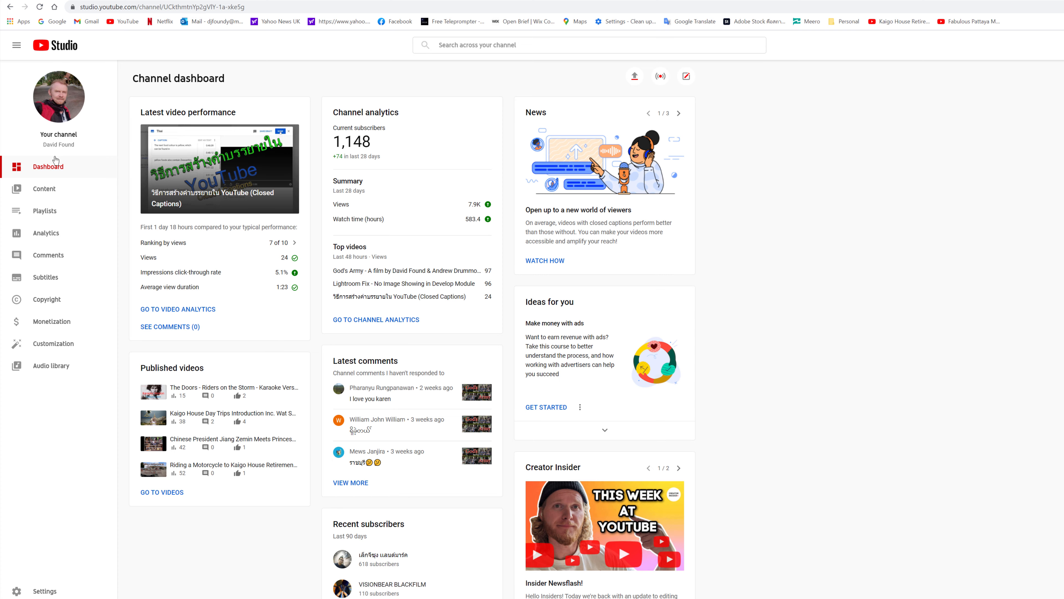
Open "Food the elderly should not miss open captions test" from the channel content on its YouTube watch page and pause playback
{"action": "left_click", "coordinate": [46, 191]}
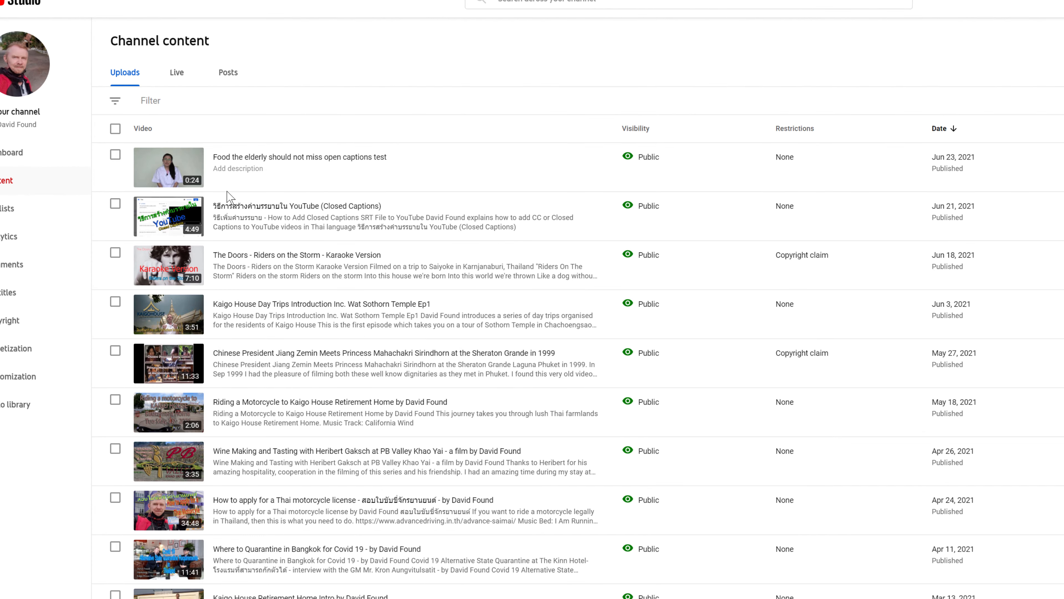
{"action": "left_click", "coordinate": [189, 171]}
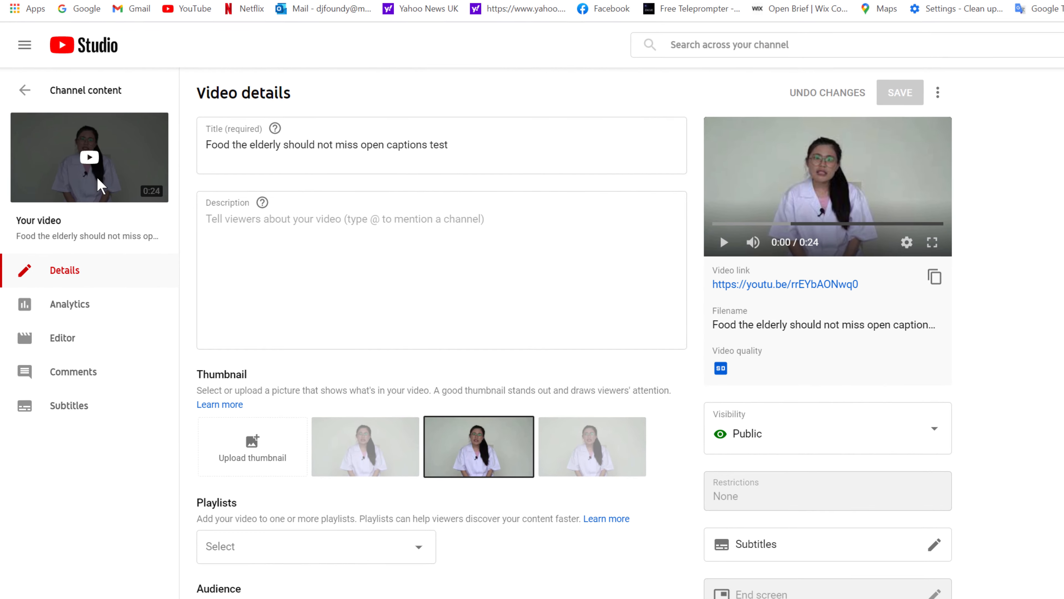
{"action": "left_click", "coordinate": [100, 184]}
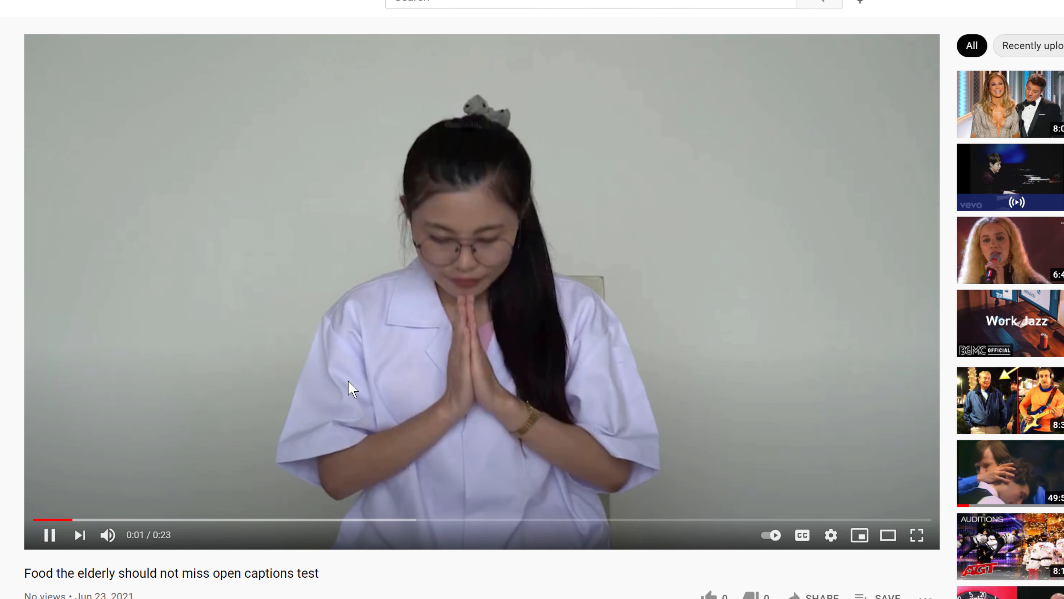
{"action": "left_click", "coordinate": [351, 386]}
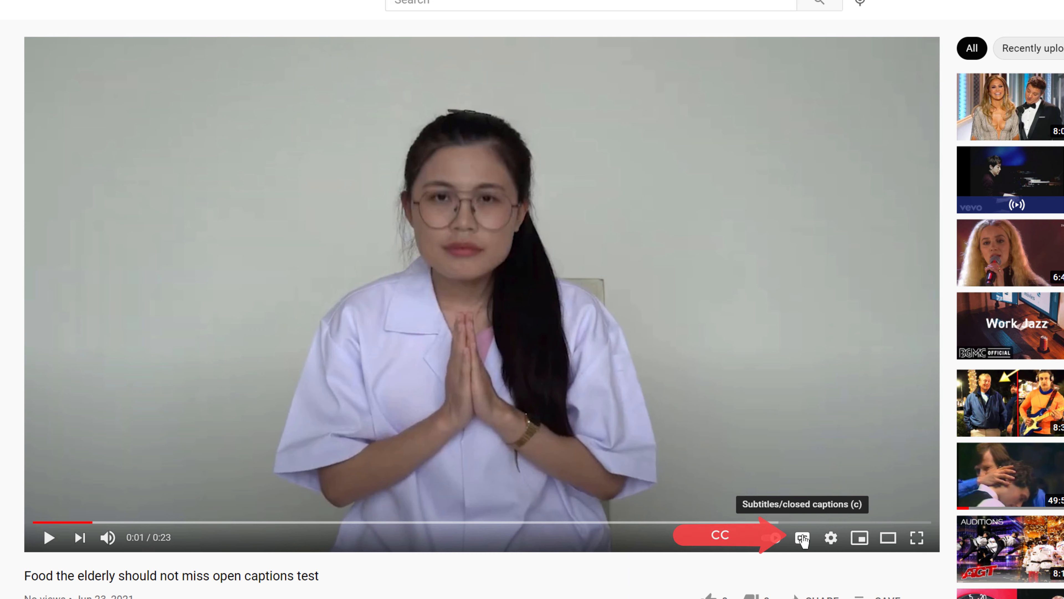
Turn on closed captions in the player, play the video to check the uploaded subtitles, and pause it
{"action": "left_click", "coordinate": [802, 539]}
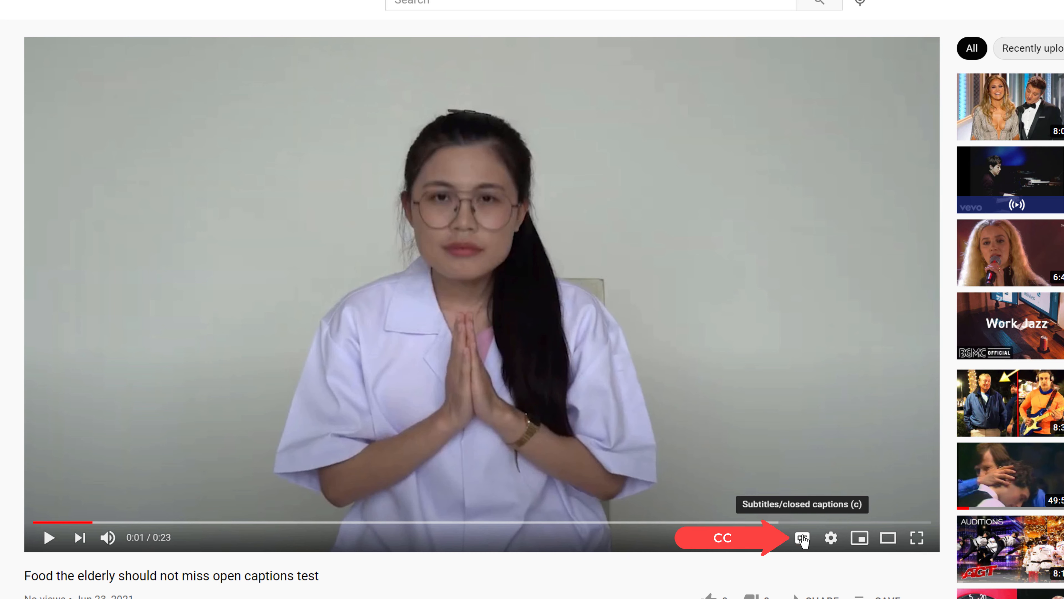
{"action": "left_click", "coordinate": [802, 538]}
{"action": "left_click", "coordinate": [439, 423]}
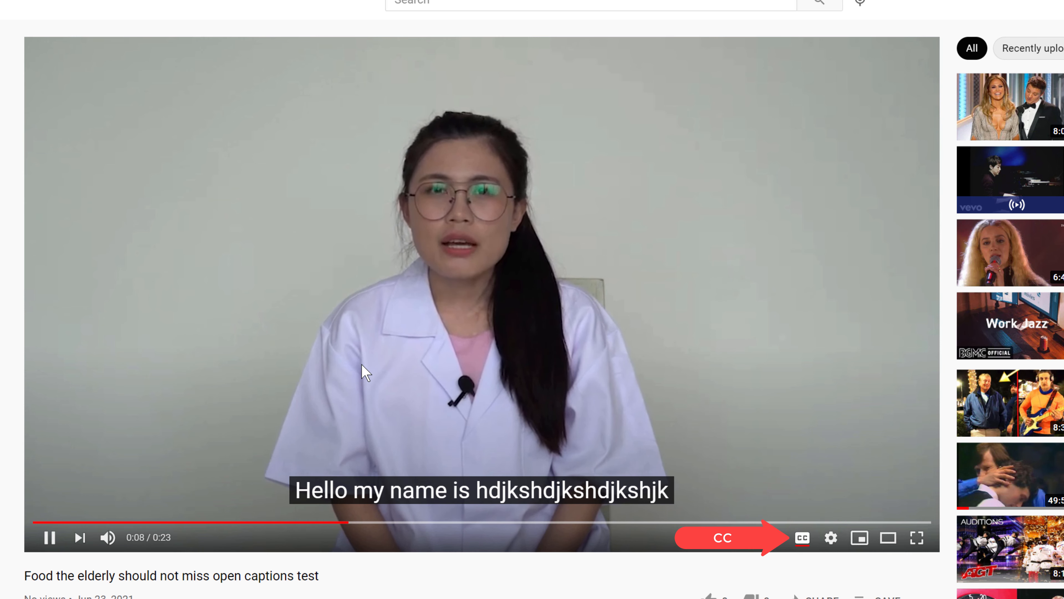
{"action": "left_click", "coordinate": [195, 97]}
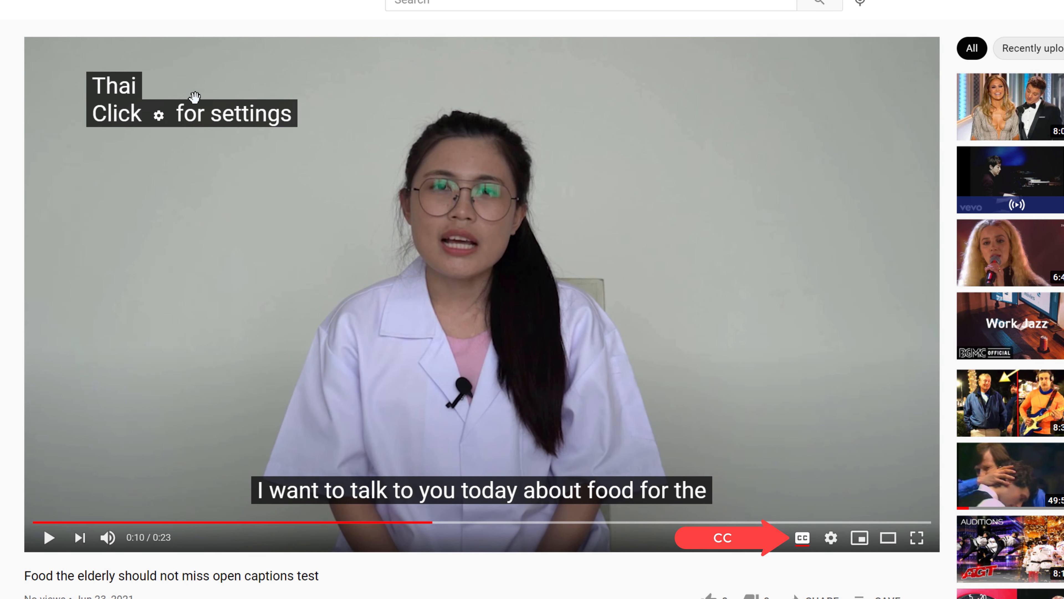